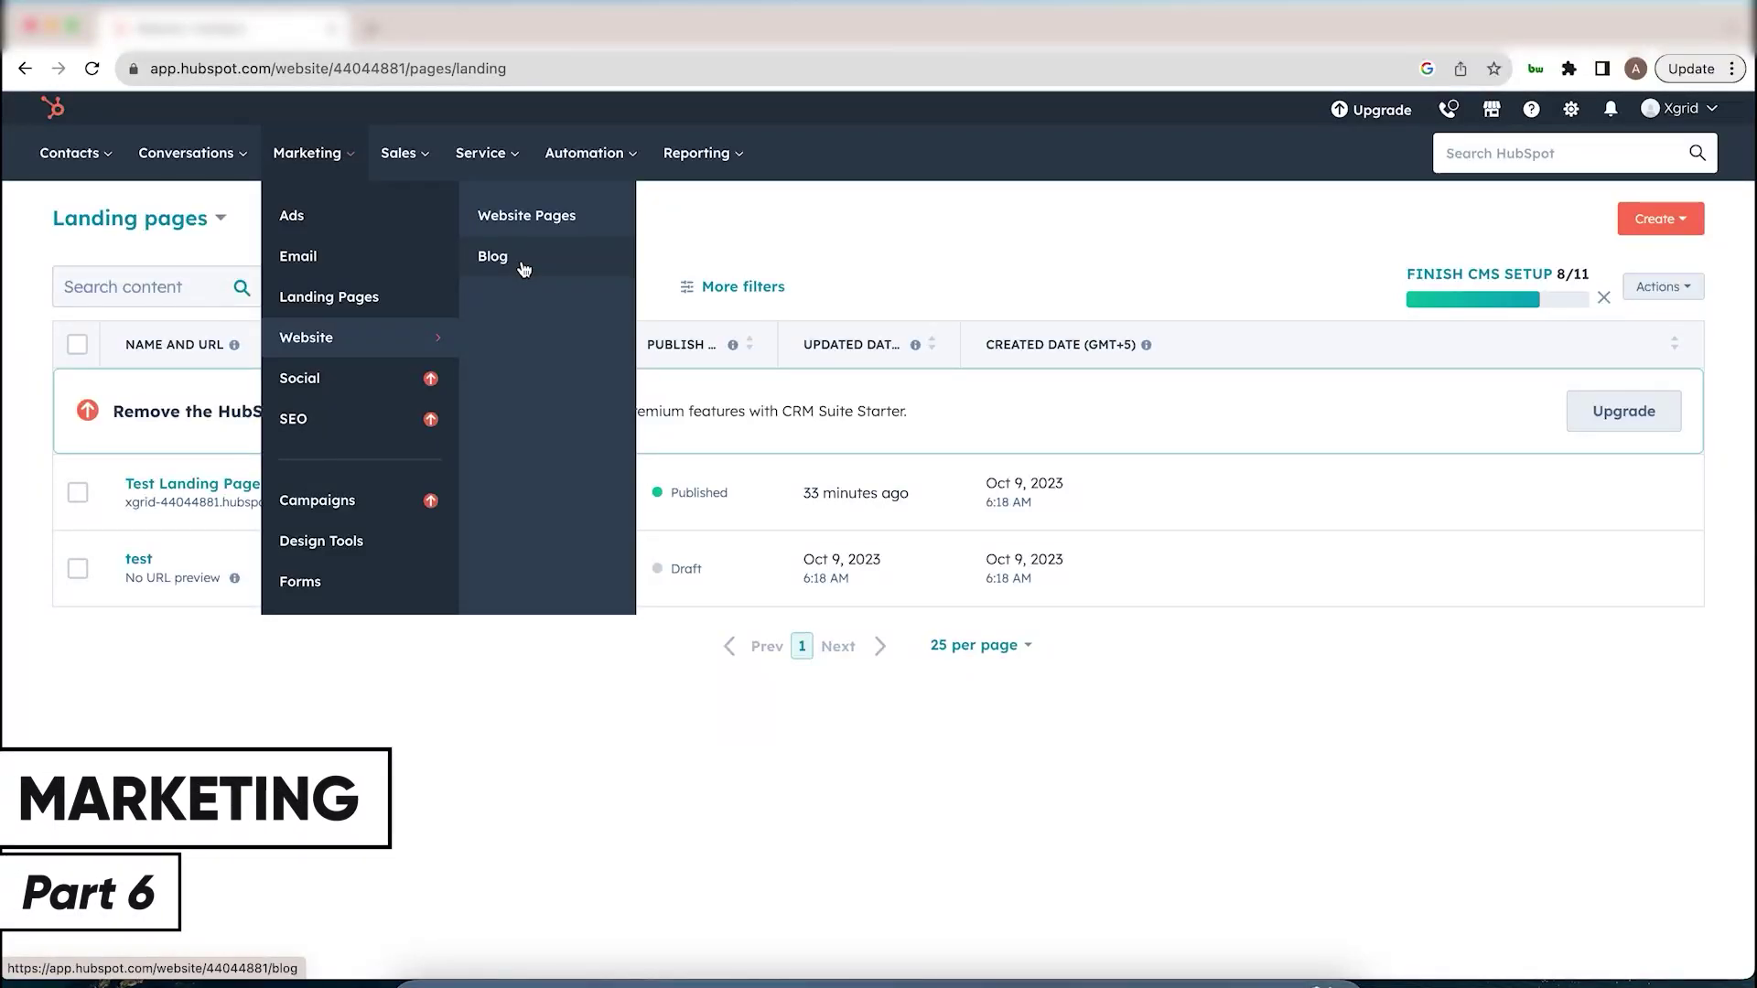
- Go to Marketing > Website > Blog and start the 'Create your first blog' setup
{"action": "left_click", "coordinate": [523, 267]}
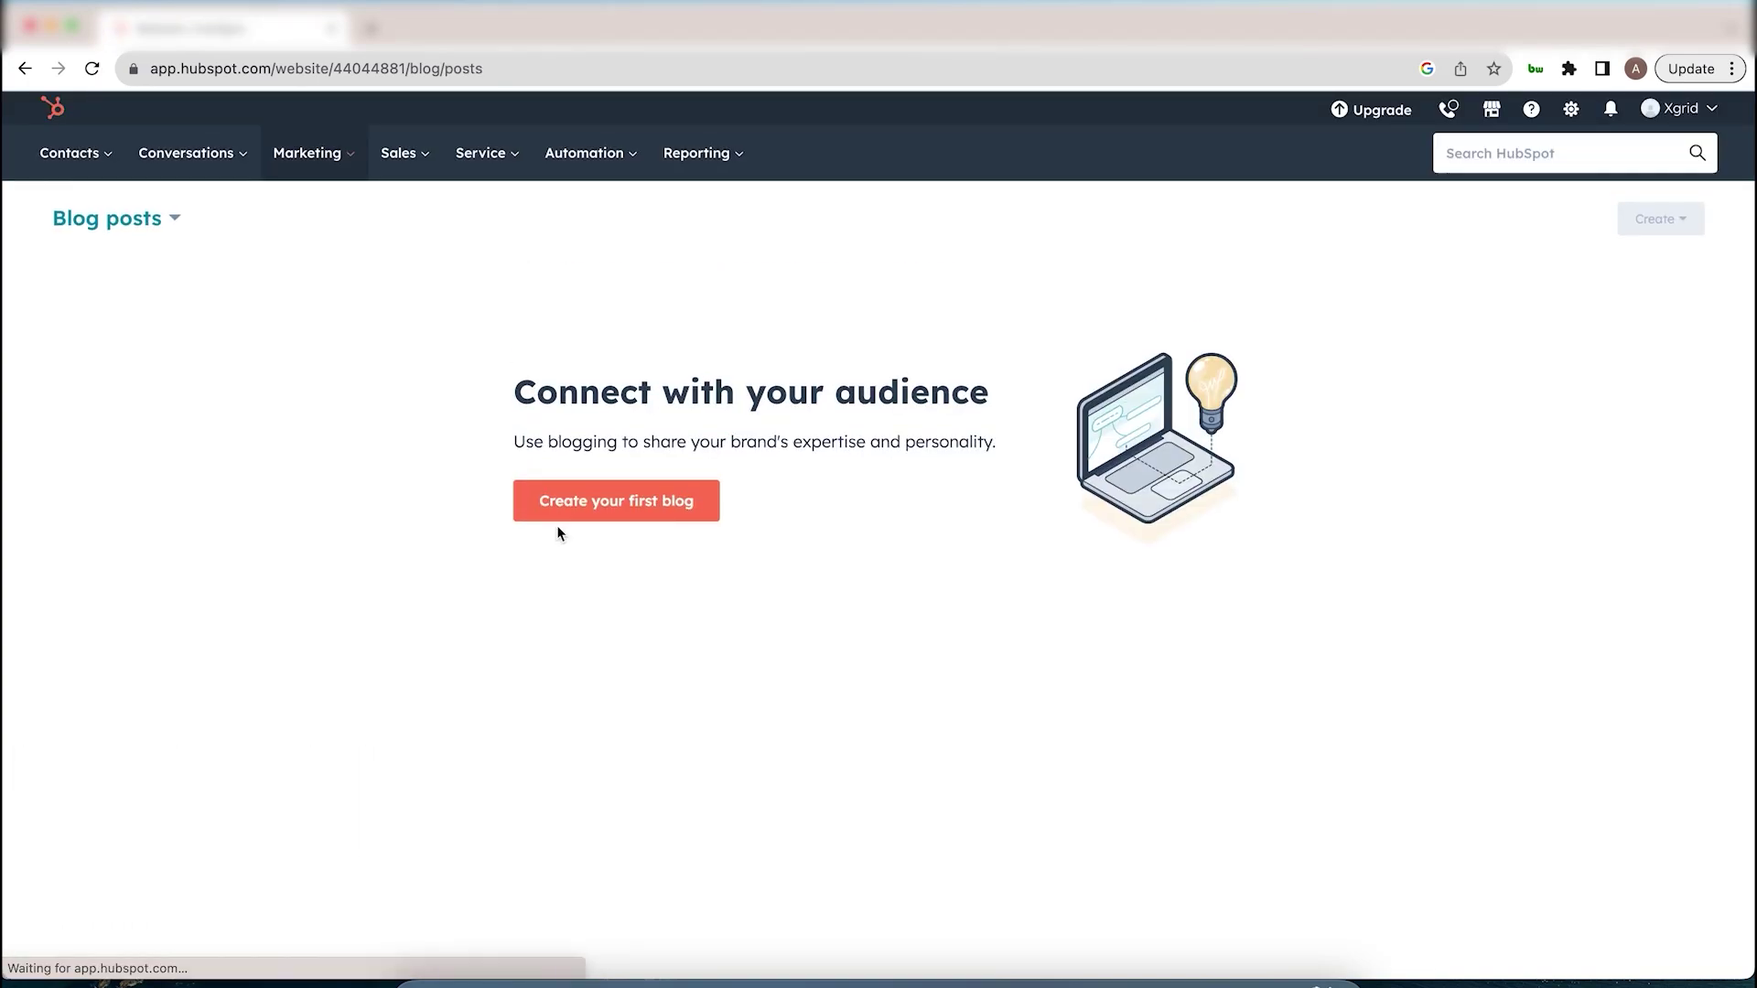
{"action": "left_click", "coordinate": [651, 518]}
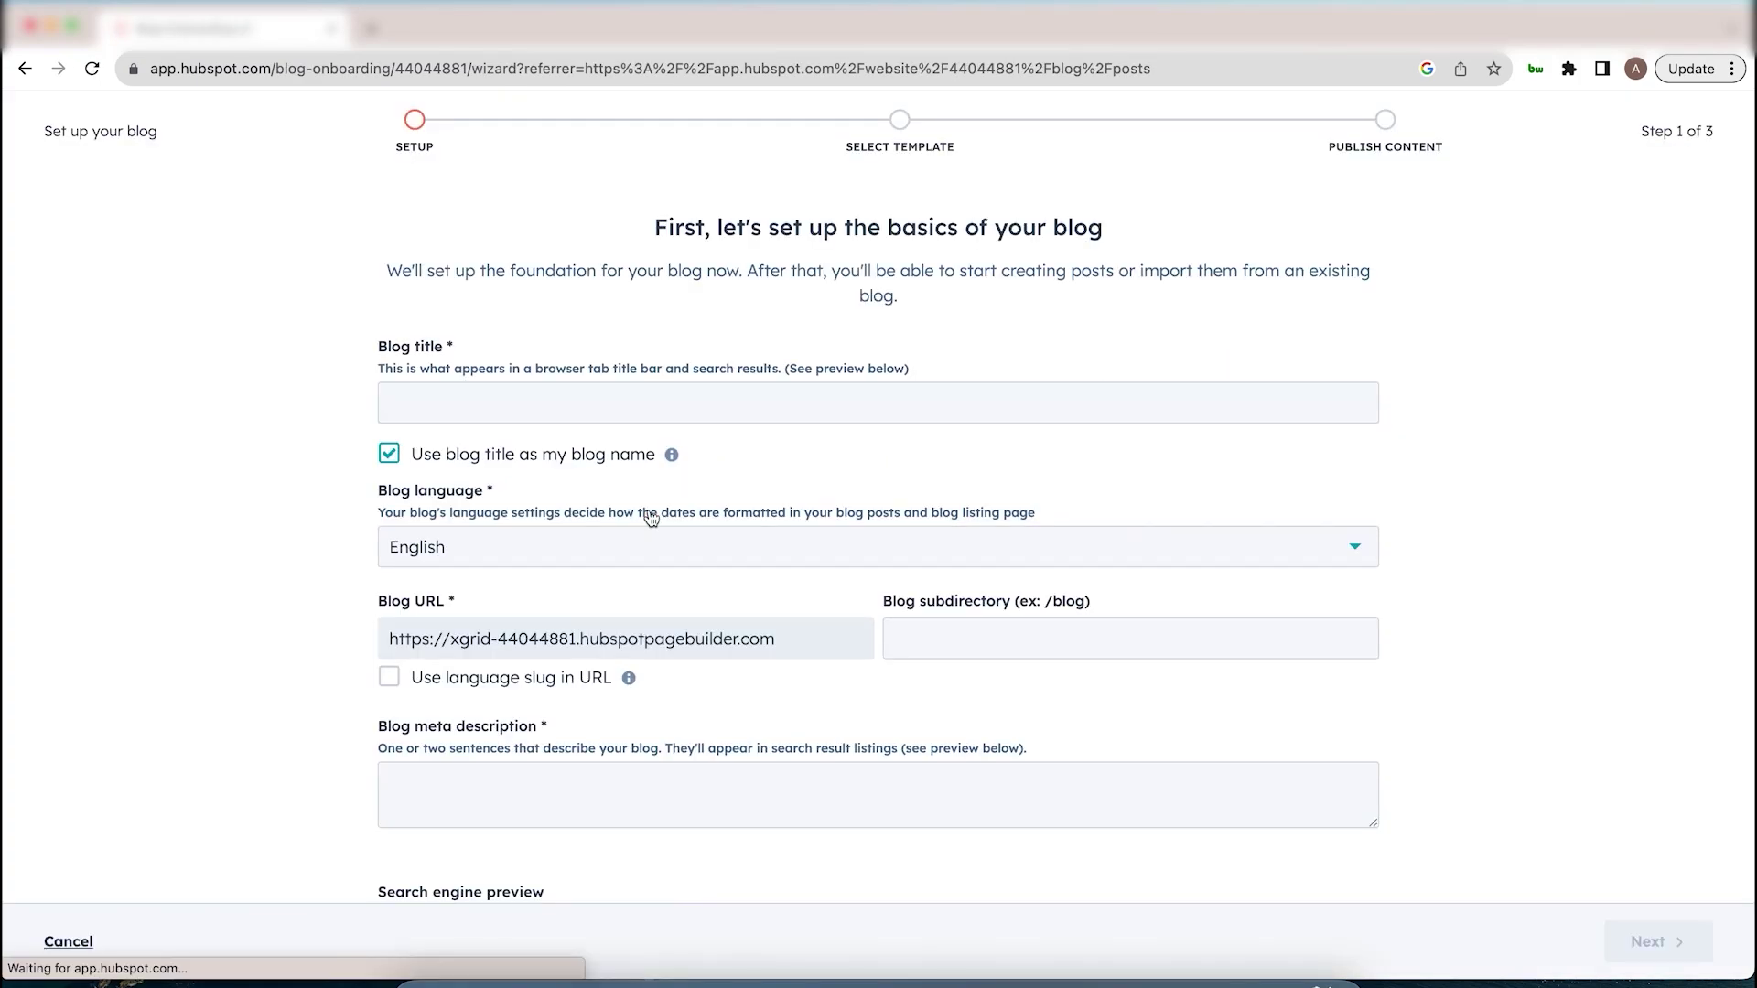
- Title the new blog 'Test Blog' and check its test-blog subdirectory and search preview
{"action": "left_click", "coordinate": [748, 400]}
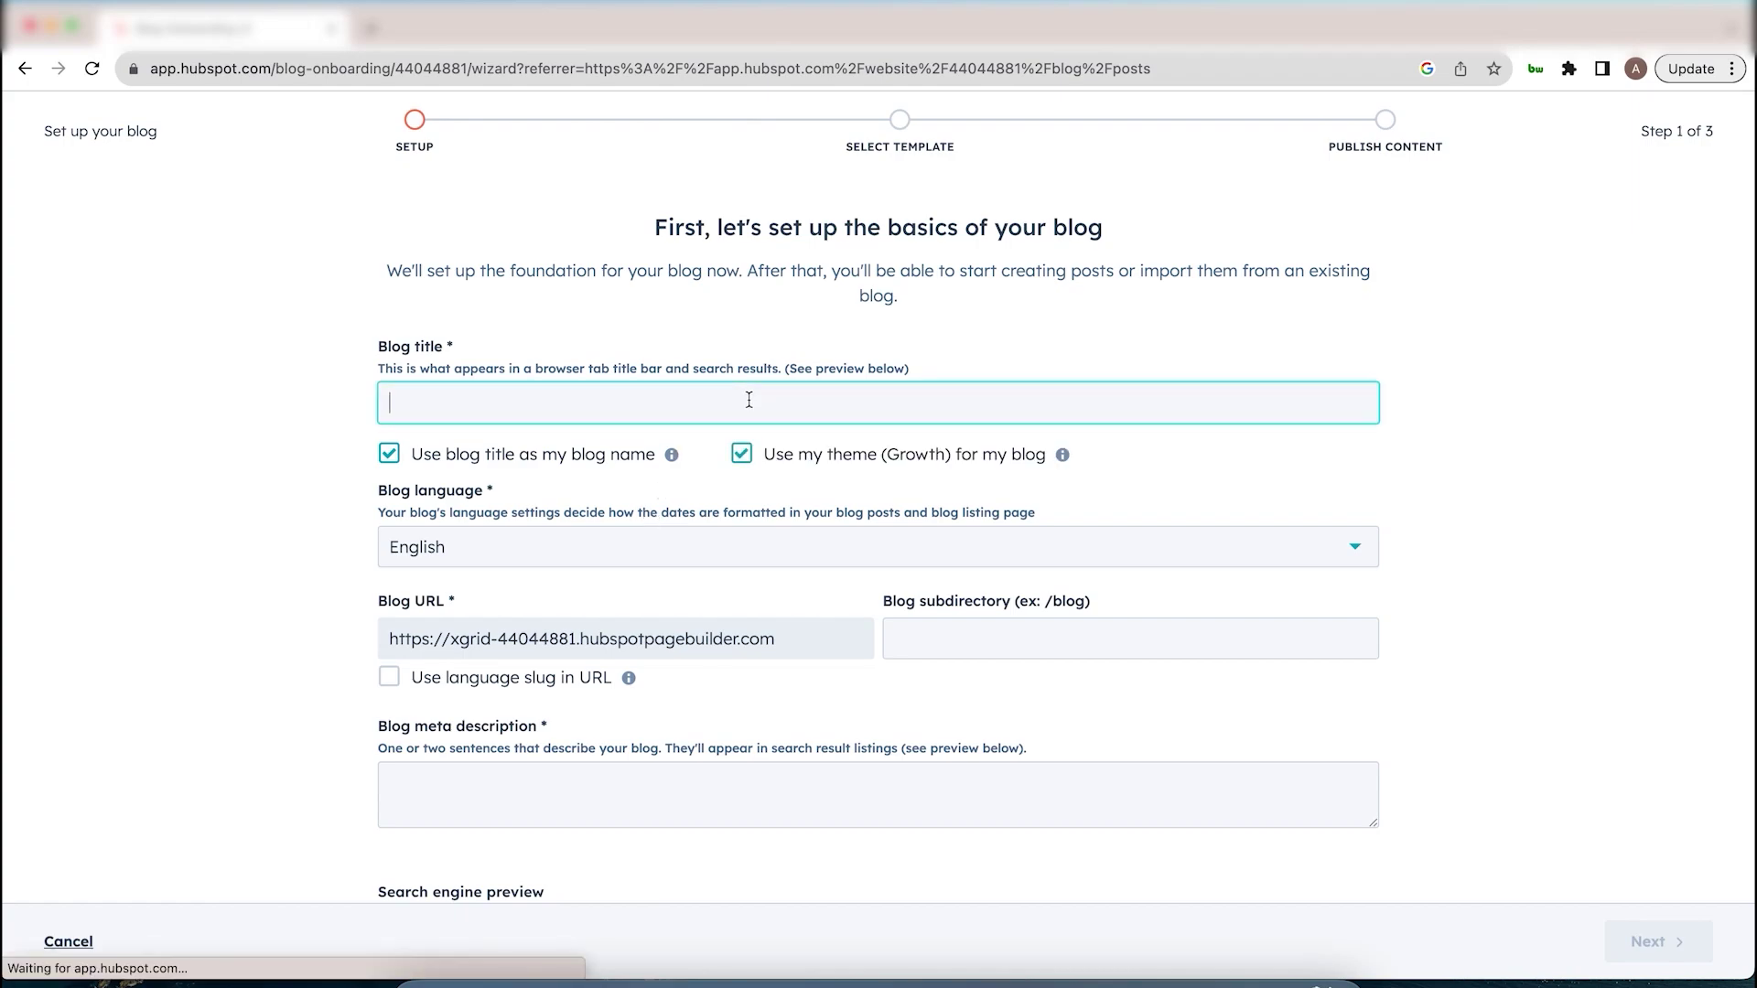
{"action": "type", "text": "Tes"}
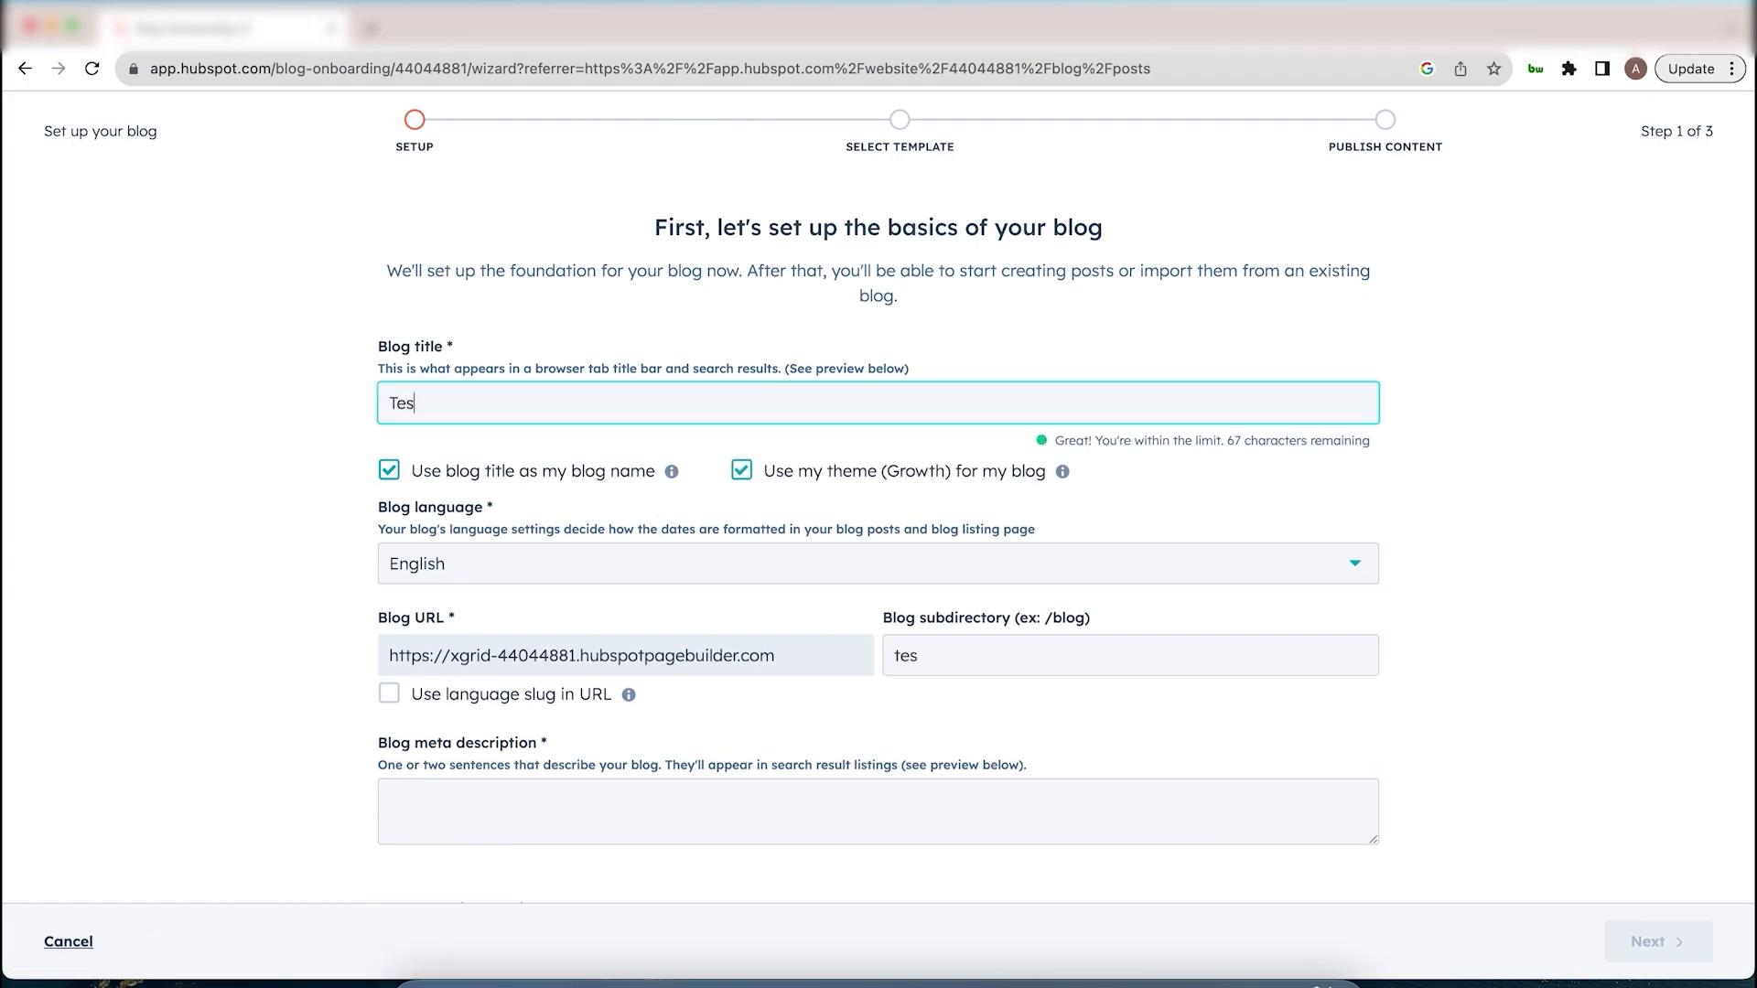
{"action": "type", "text": "t Blo"}
{"action": "type", "text": "g"}
{"action": "scroll", "coordinate": [455, 606], "scroll_direction": "down", "scroll_amount": 3}
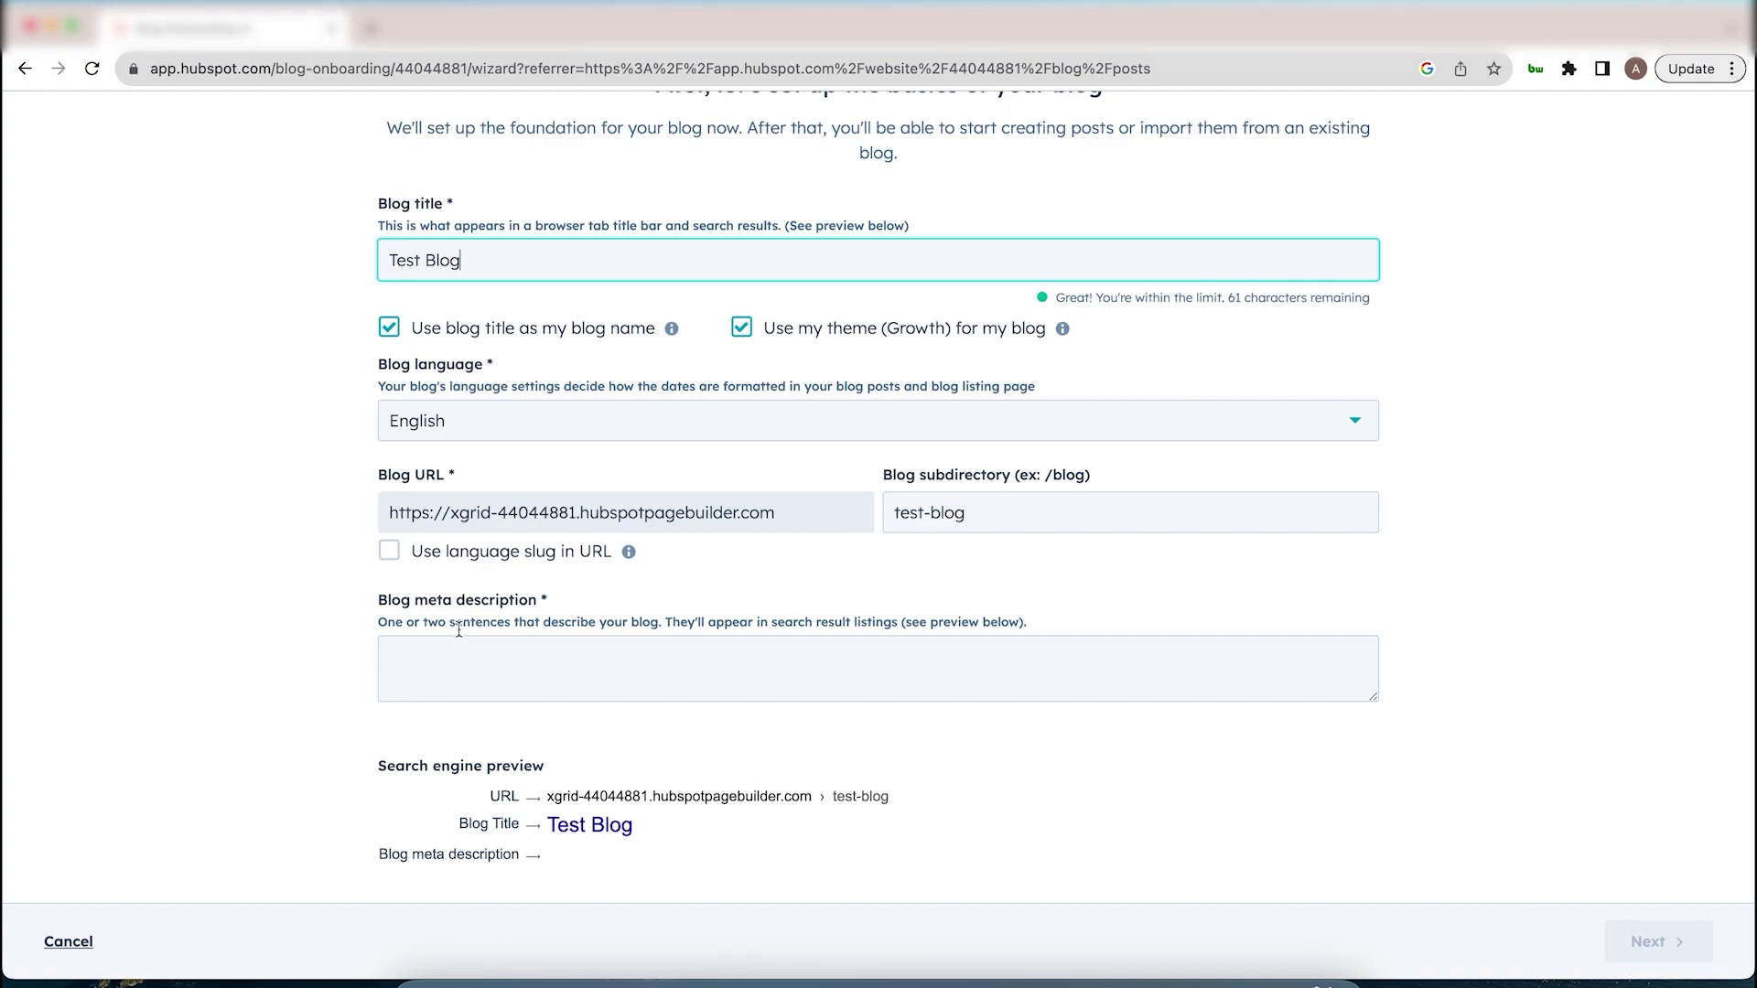
{"action": "scroll", "coordinate": [458, 630], "scroll_direction": "up", "scroll_amount": 2}
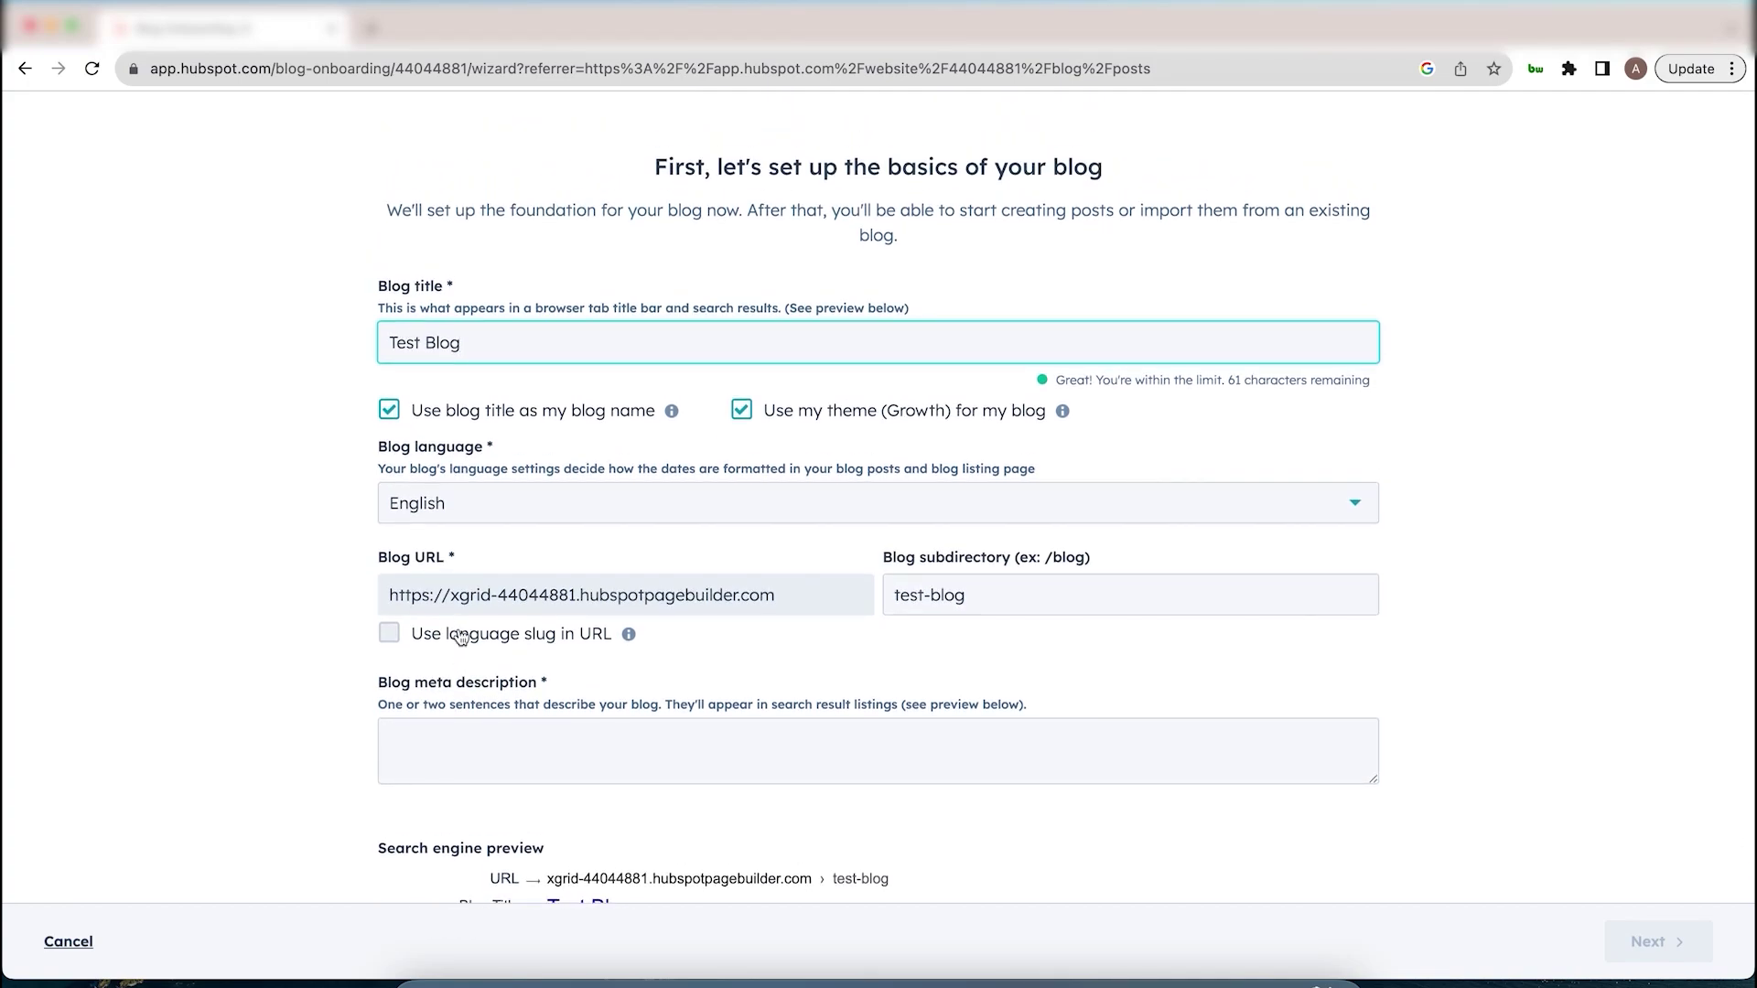
{"action": "scroll", "coordinate": [461, 637], "scroll_direction": "up", "scroll_amount": 1}
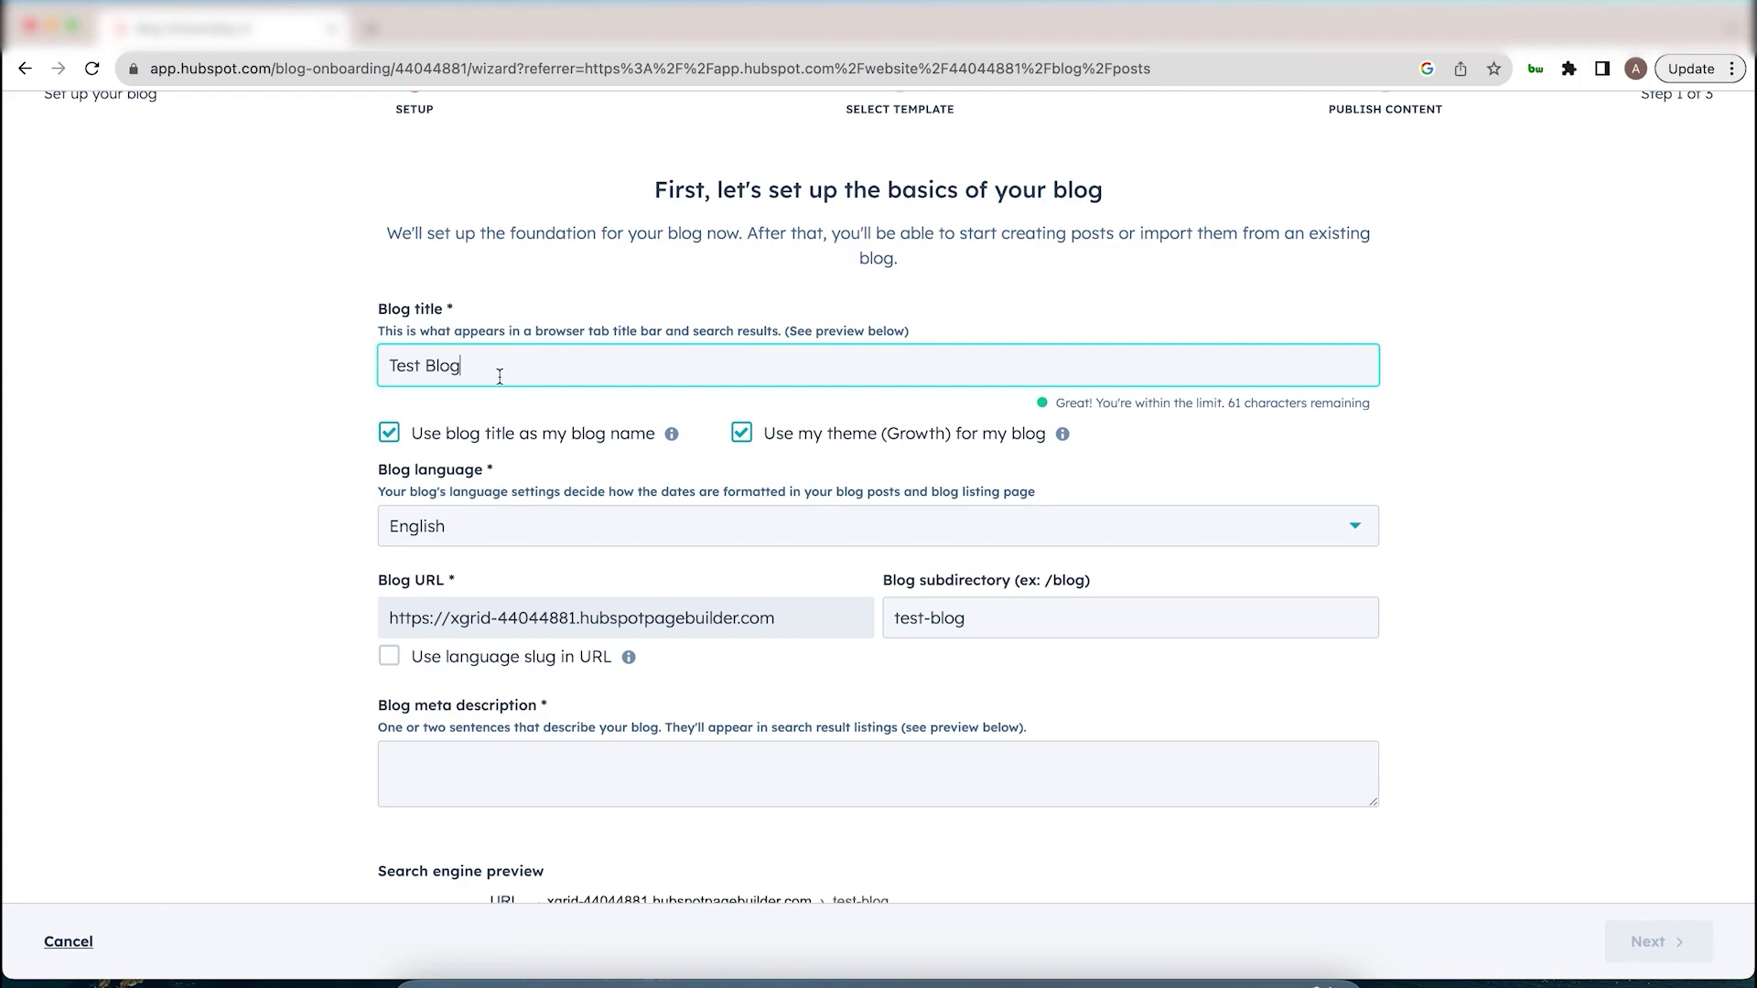
{"action": "scroll", "coordinate": [476, 450], "scroll_direction": "down", "scroll_amount": 2}
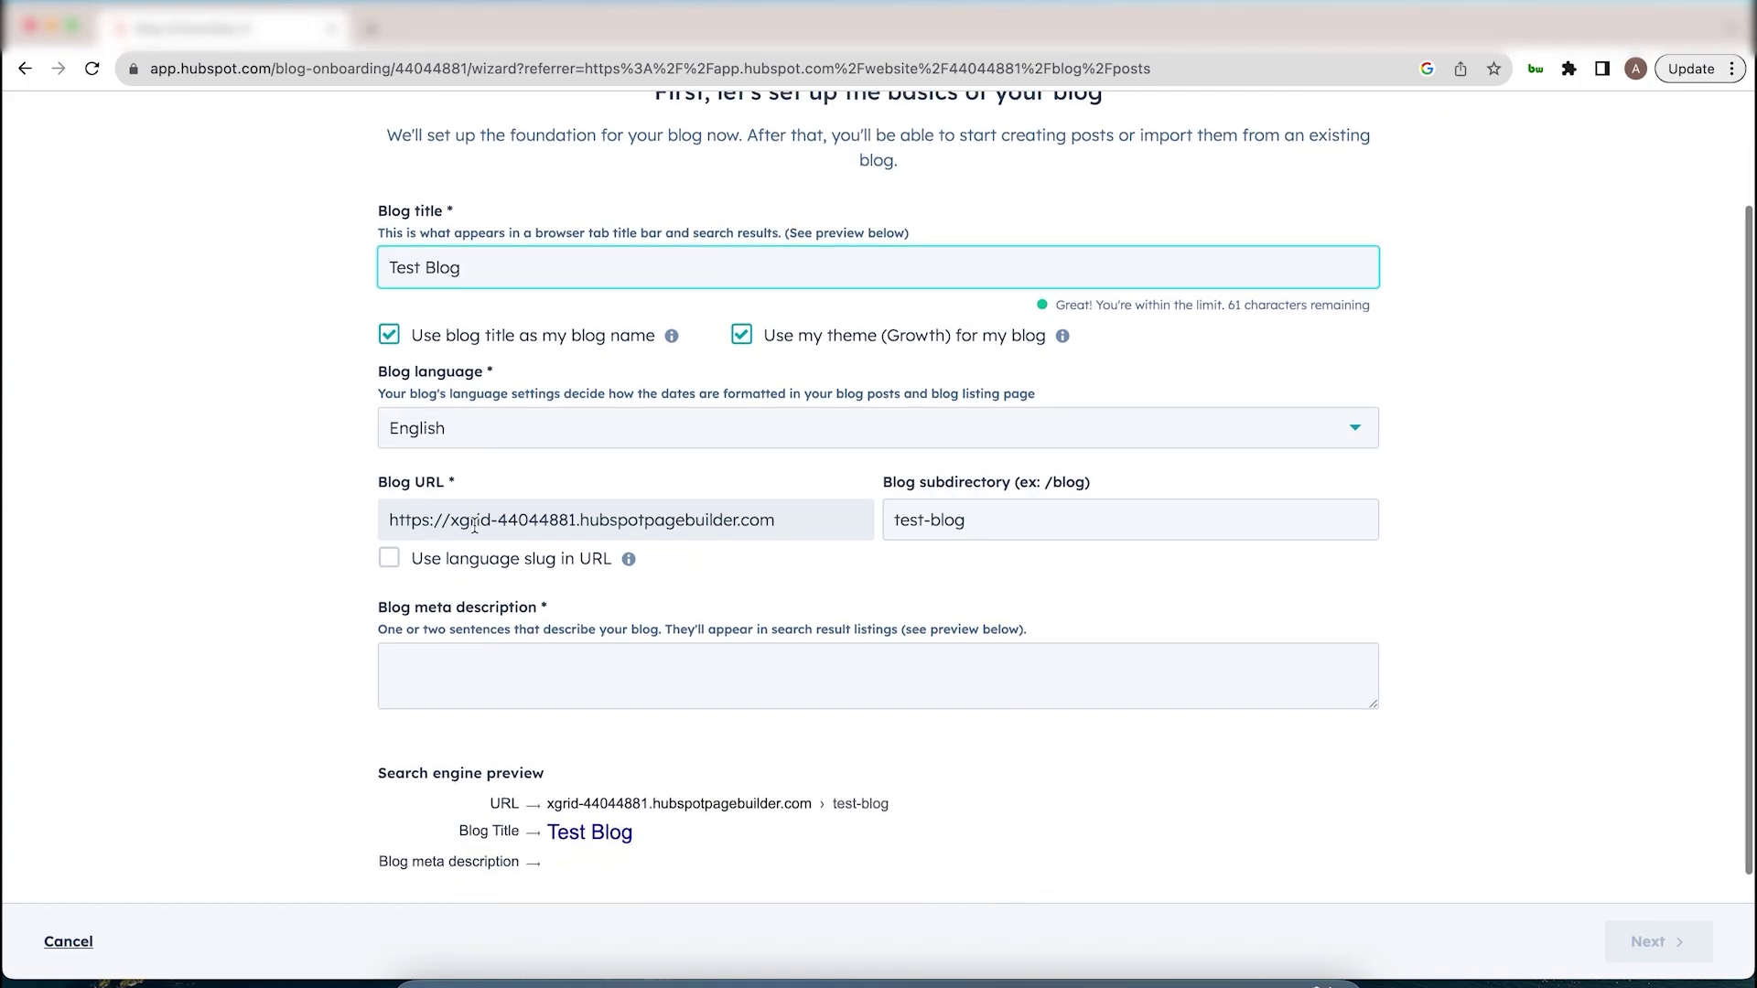
{"action": "left_click_drag", "start_coordinate": [776, 517], "coordinate": [383, 519]}
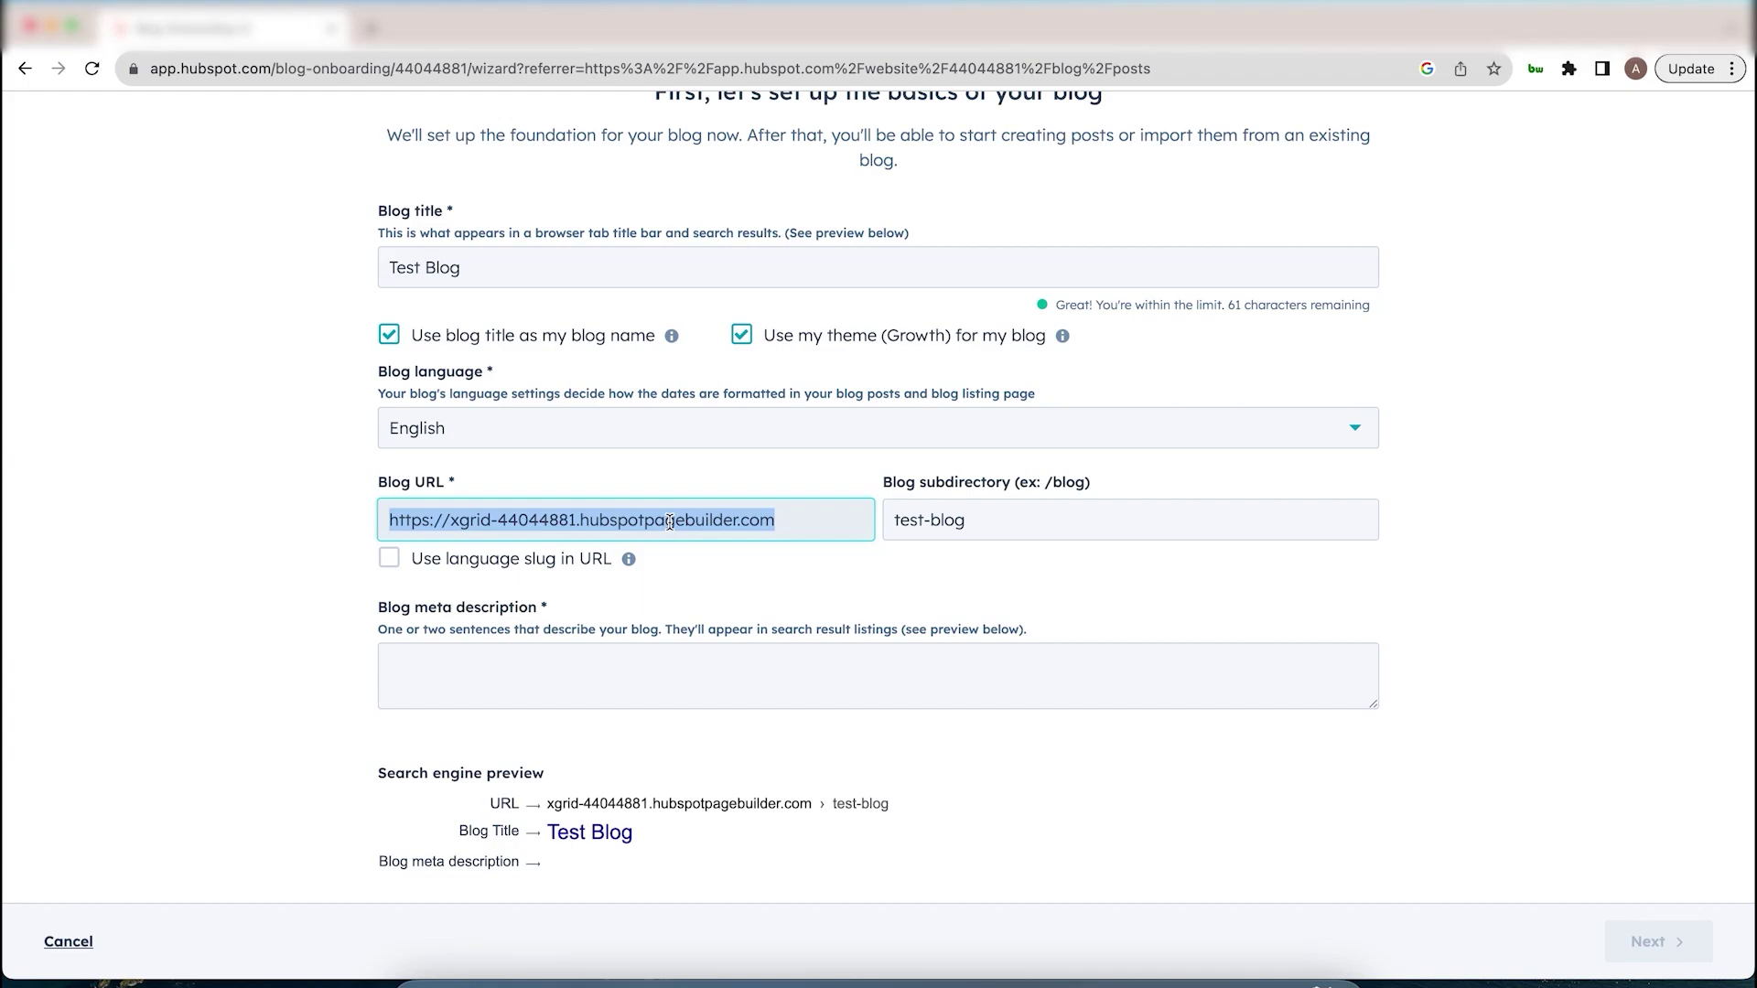
- Enter 'This is test blog.' as the blog meta description
{"action": "left_click", "coordinate": [960, 522]}
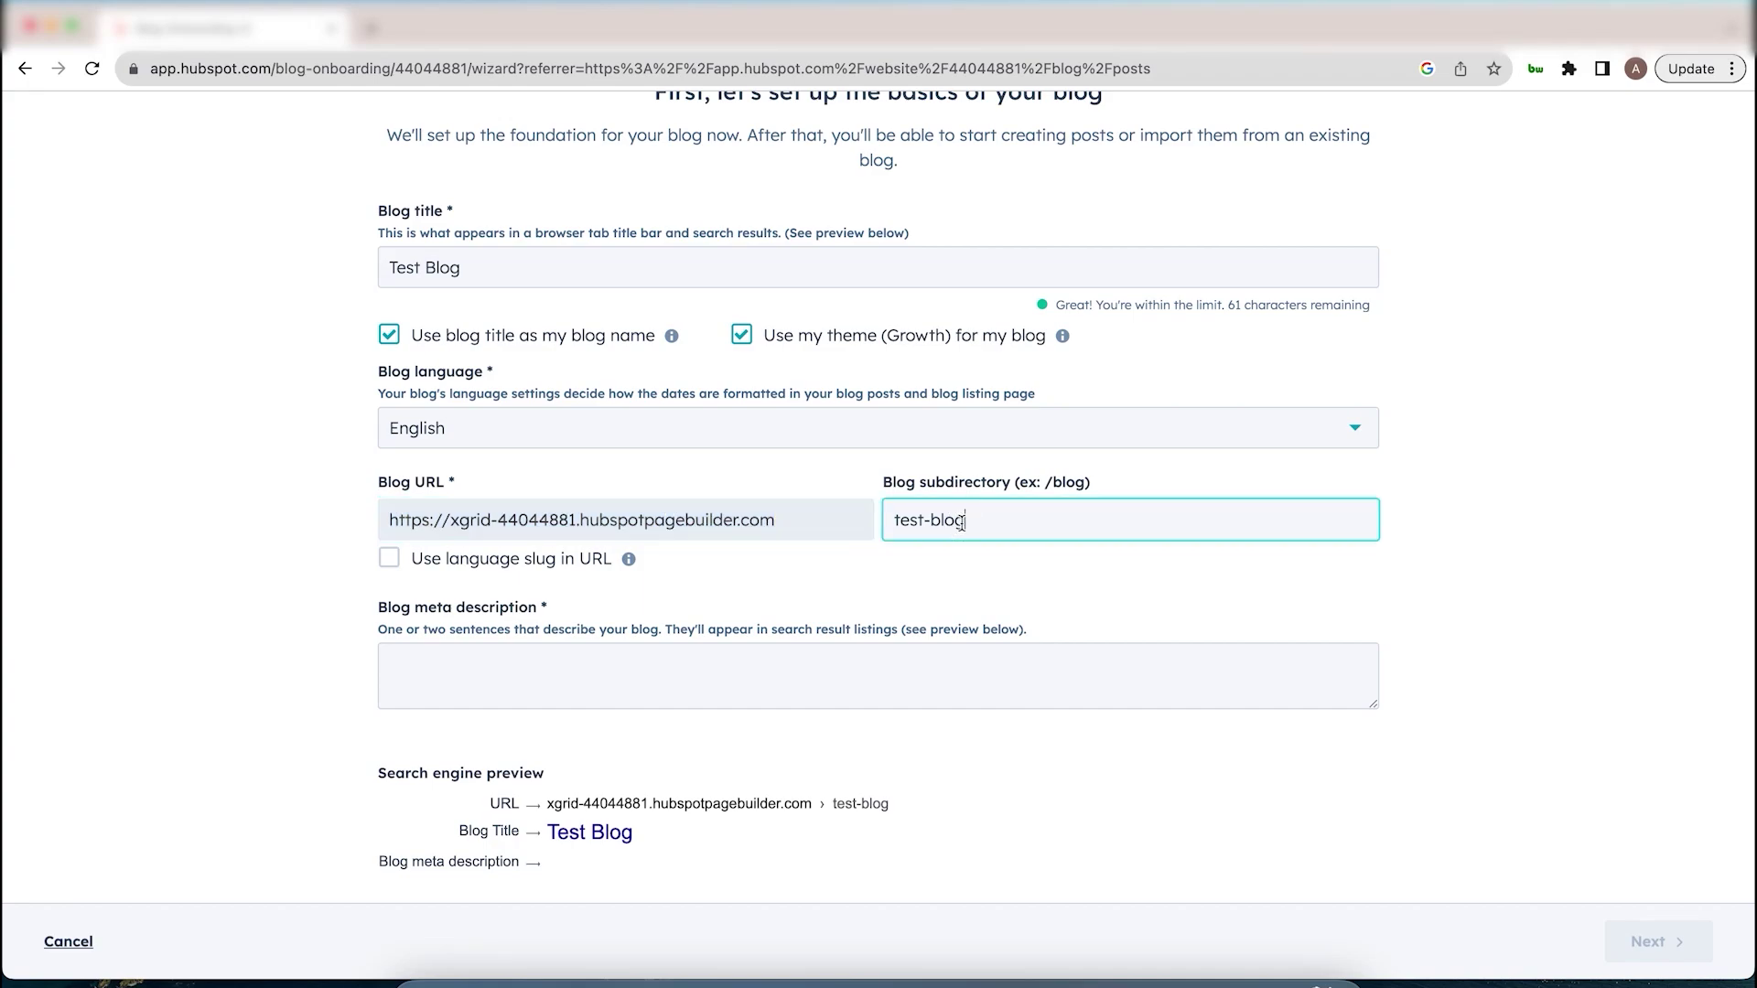
{"action": "scroll", "coordinate": [737, 675], "scroll_direction": "down", "scroll_amount": 1}
{"action": "left_click", "coordinate": [740, 673]}
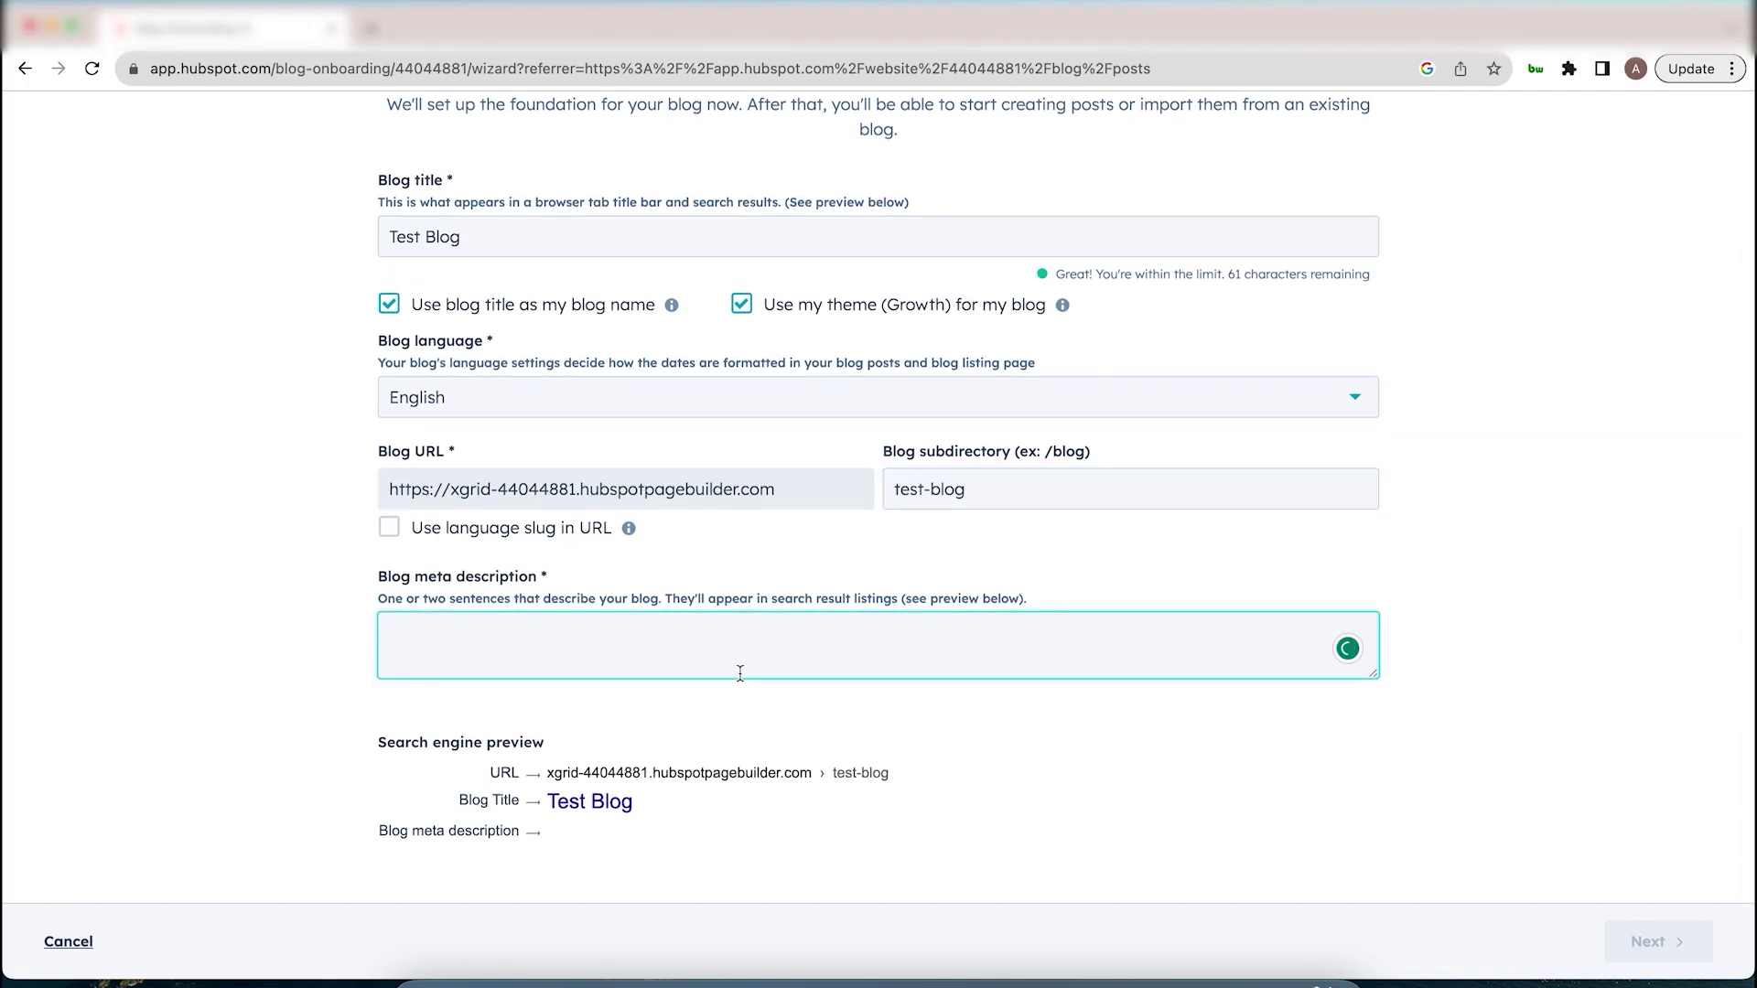
{"action": "type", "text": "Th"}
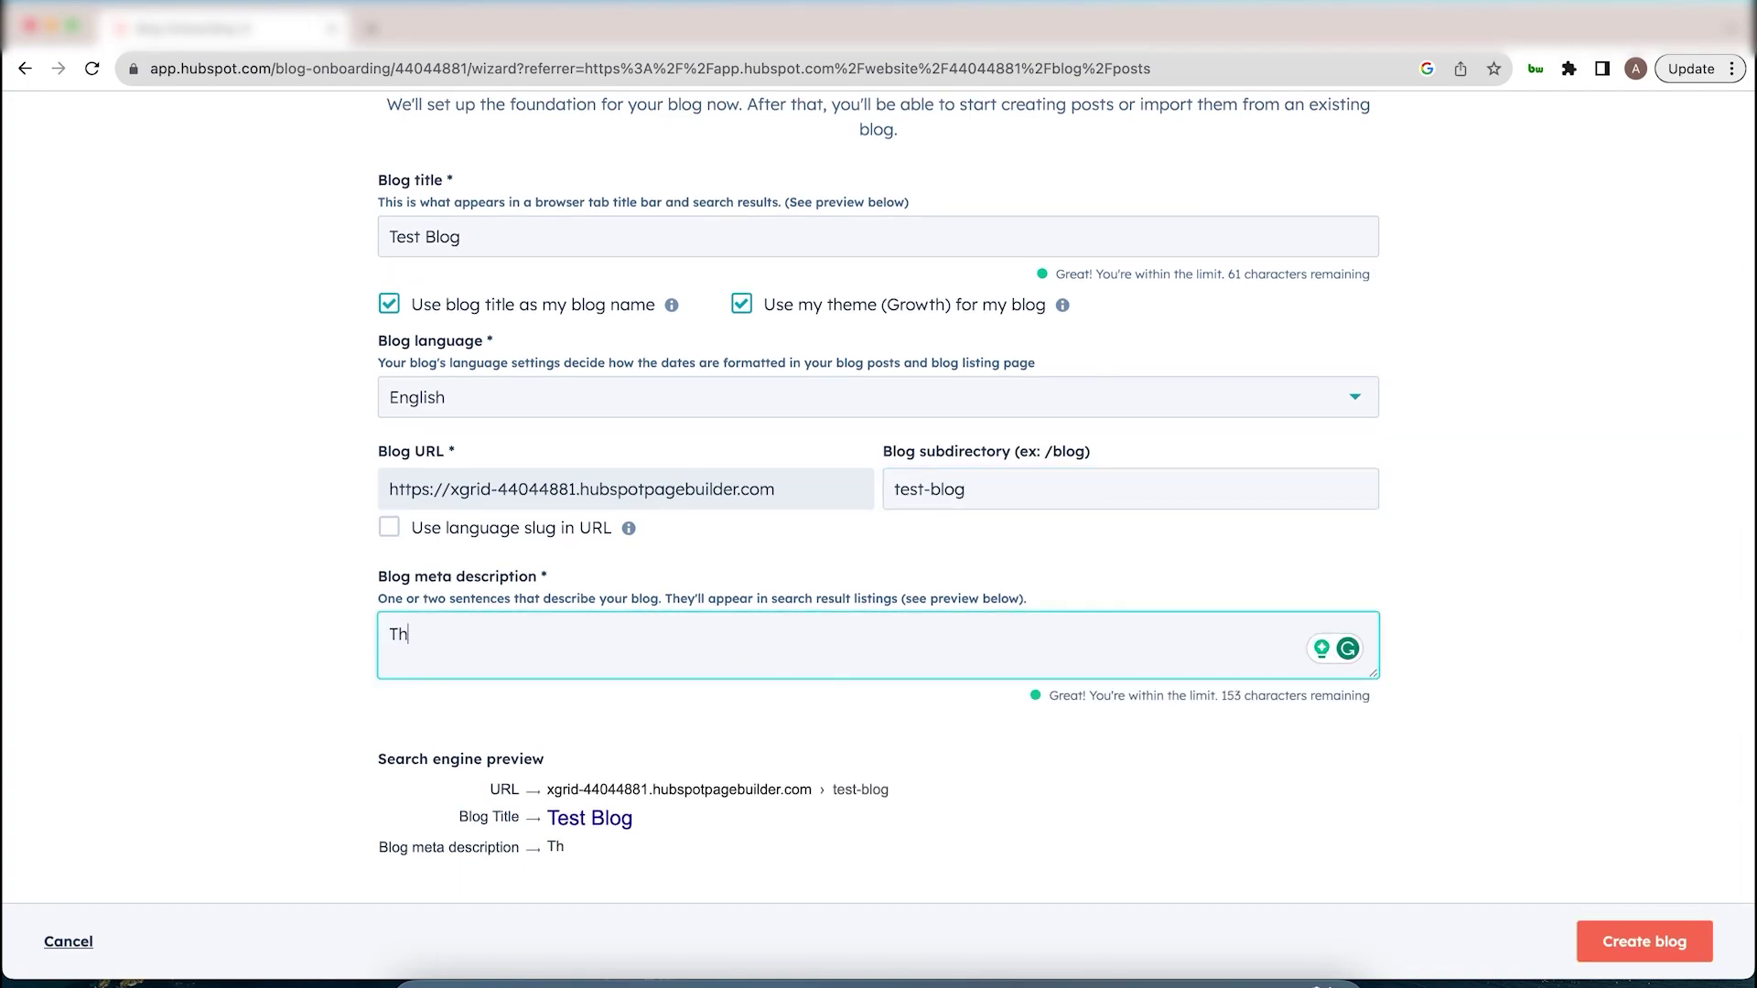
{"action": "type", "text": "is "}
{"action": "type", "text": "is test"}
{"action": "type", "text": " blog."}
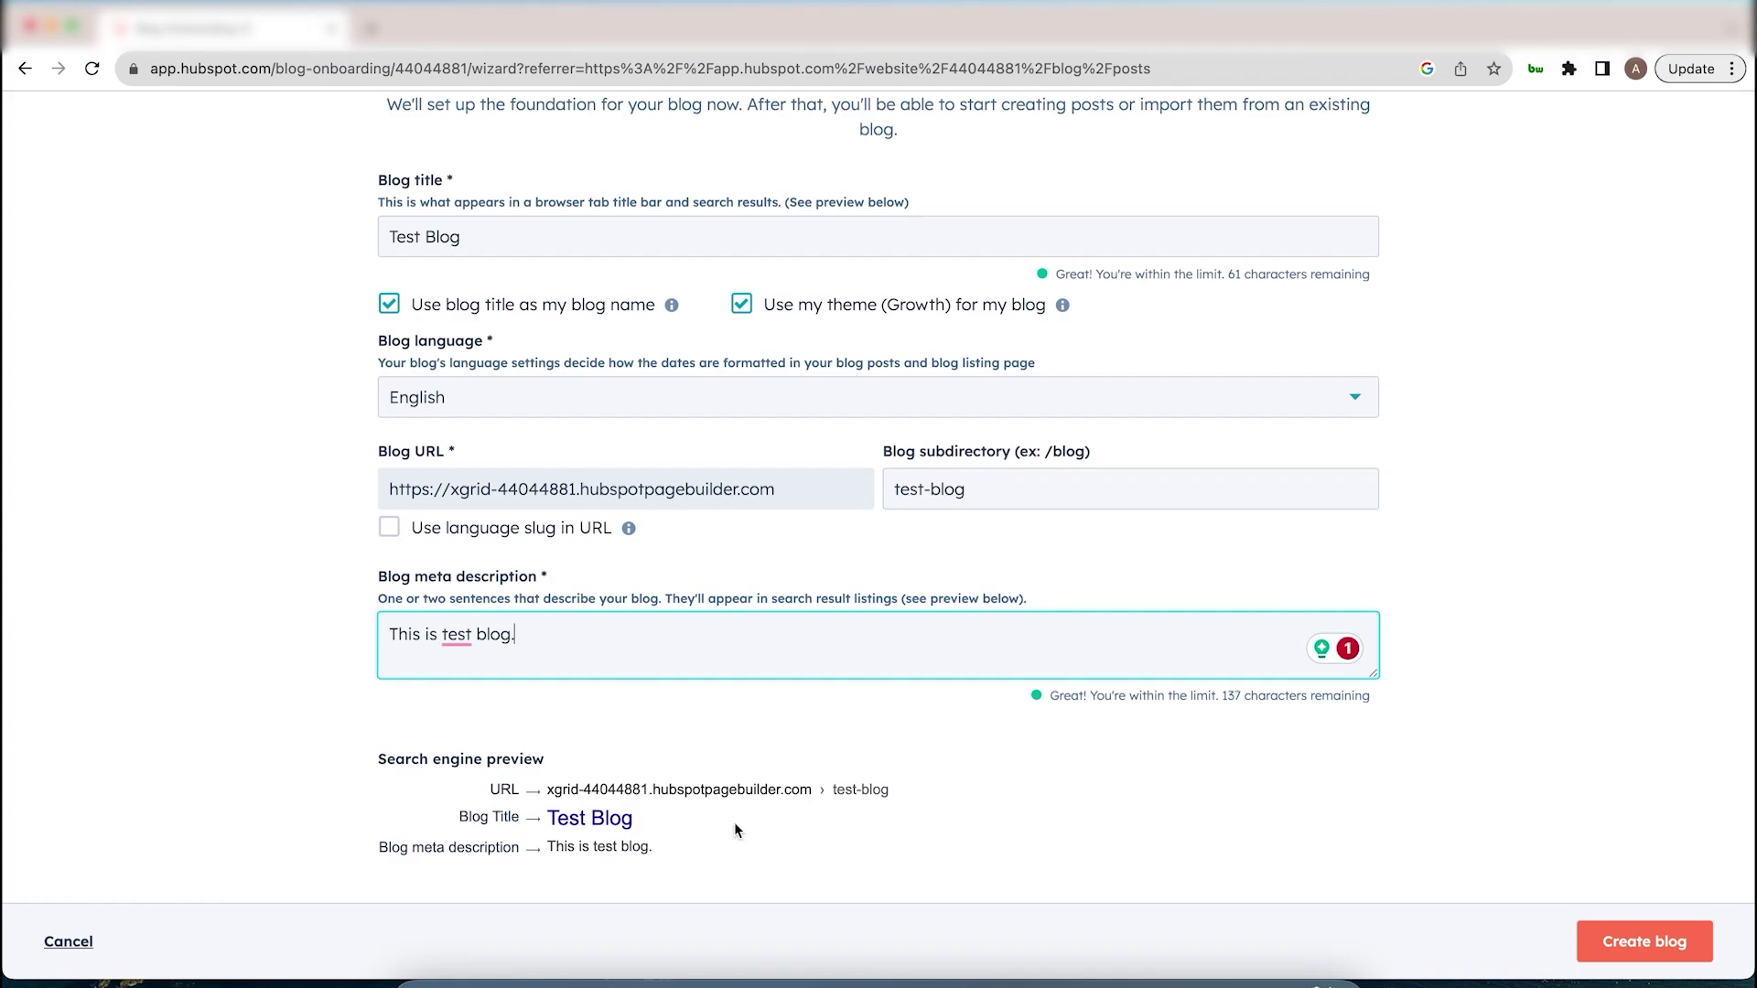
- Review the search engine preview and create the Test Blog
{"action": "scroll", "coordinate": [734, 821], "scroll_direction": "down", "scroll_amount": 1}
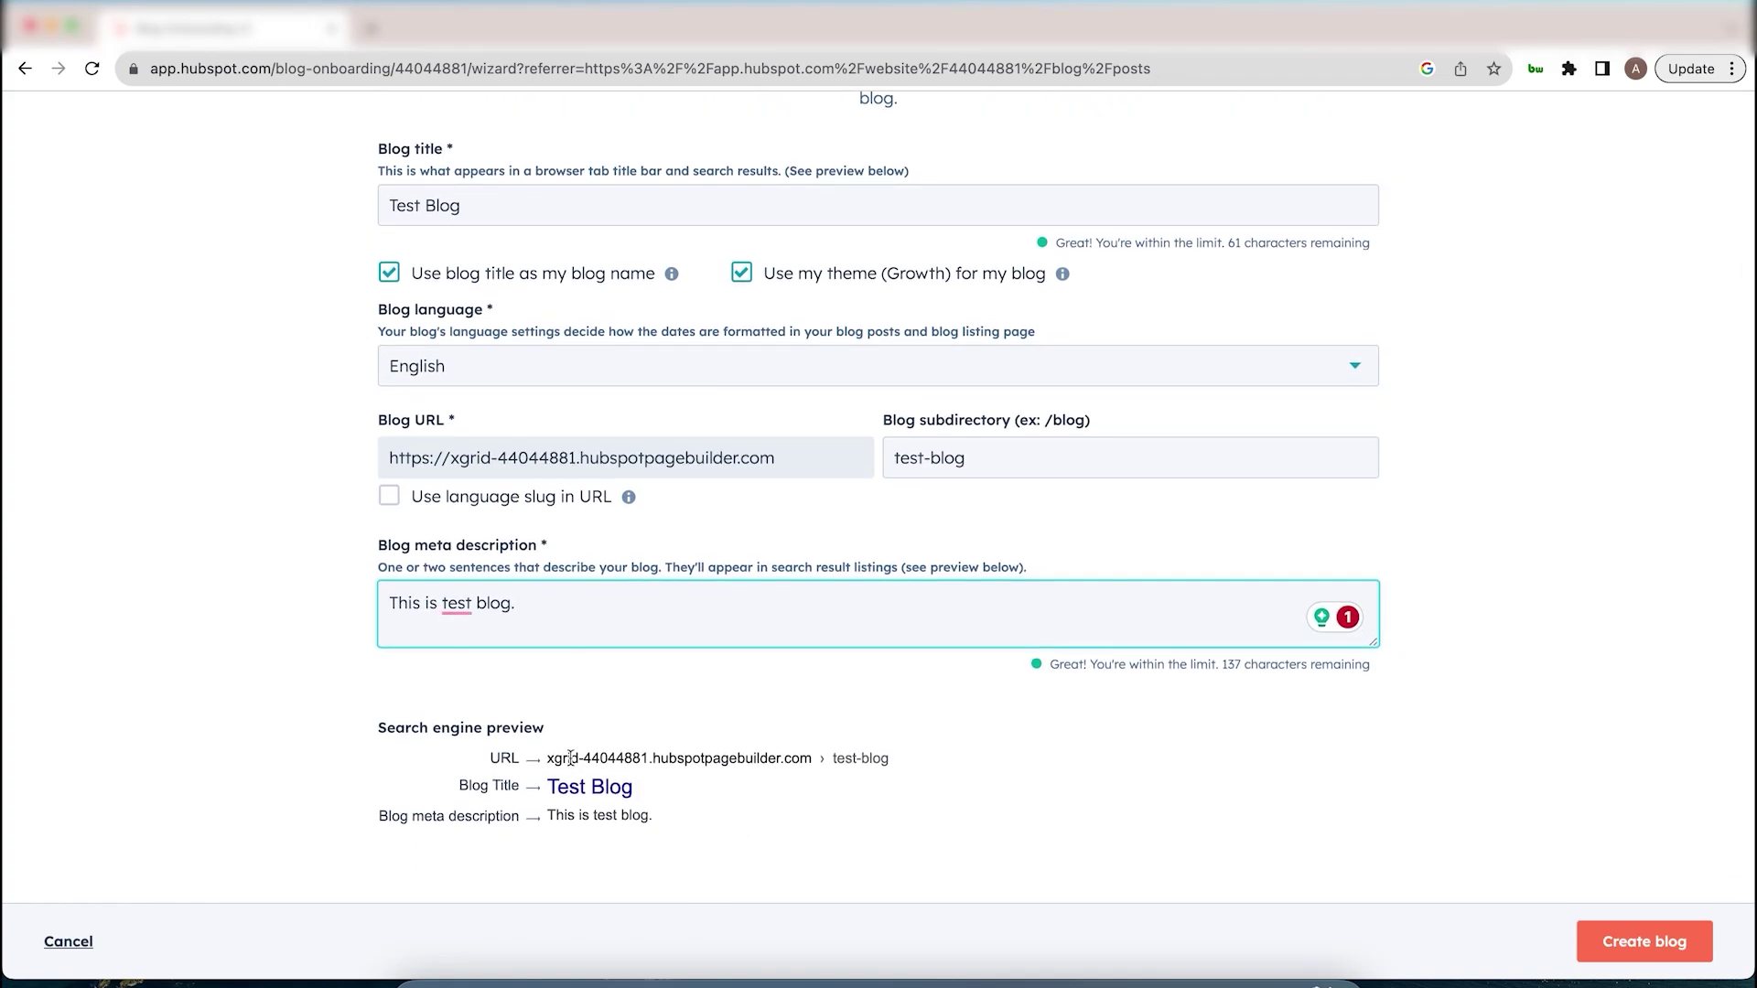
{"action": "left_click_drag", "start_coordinate": [670, 814], "coordinate": [489, 758]}
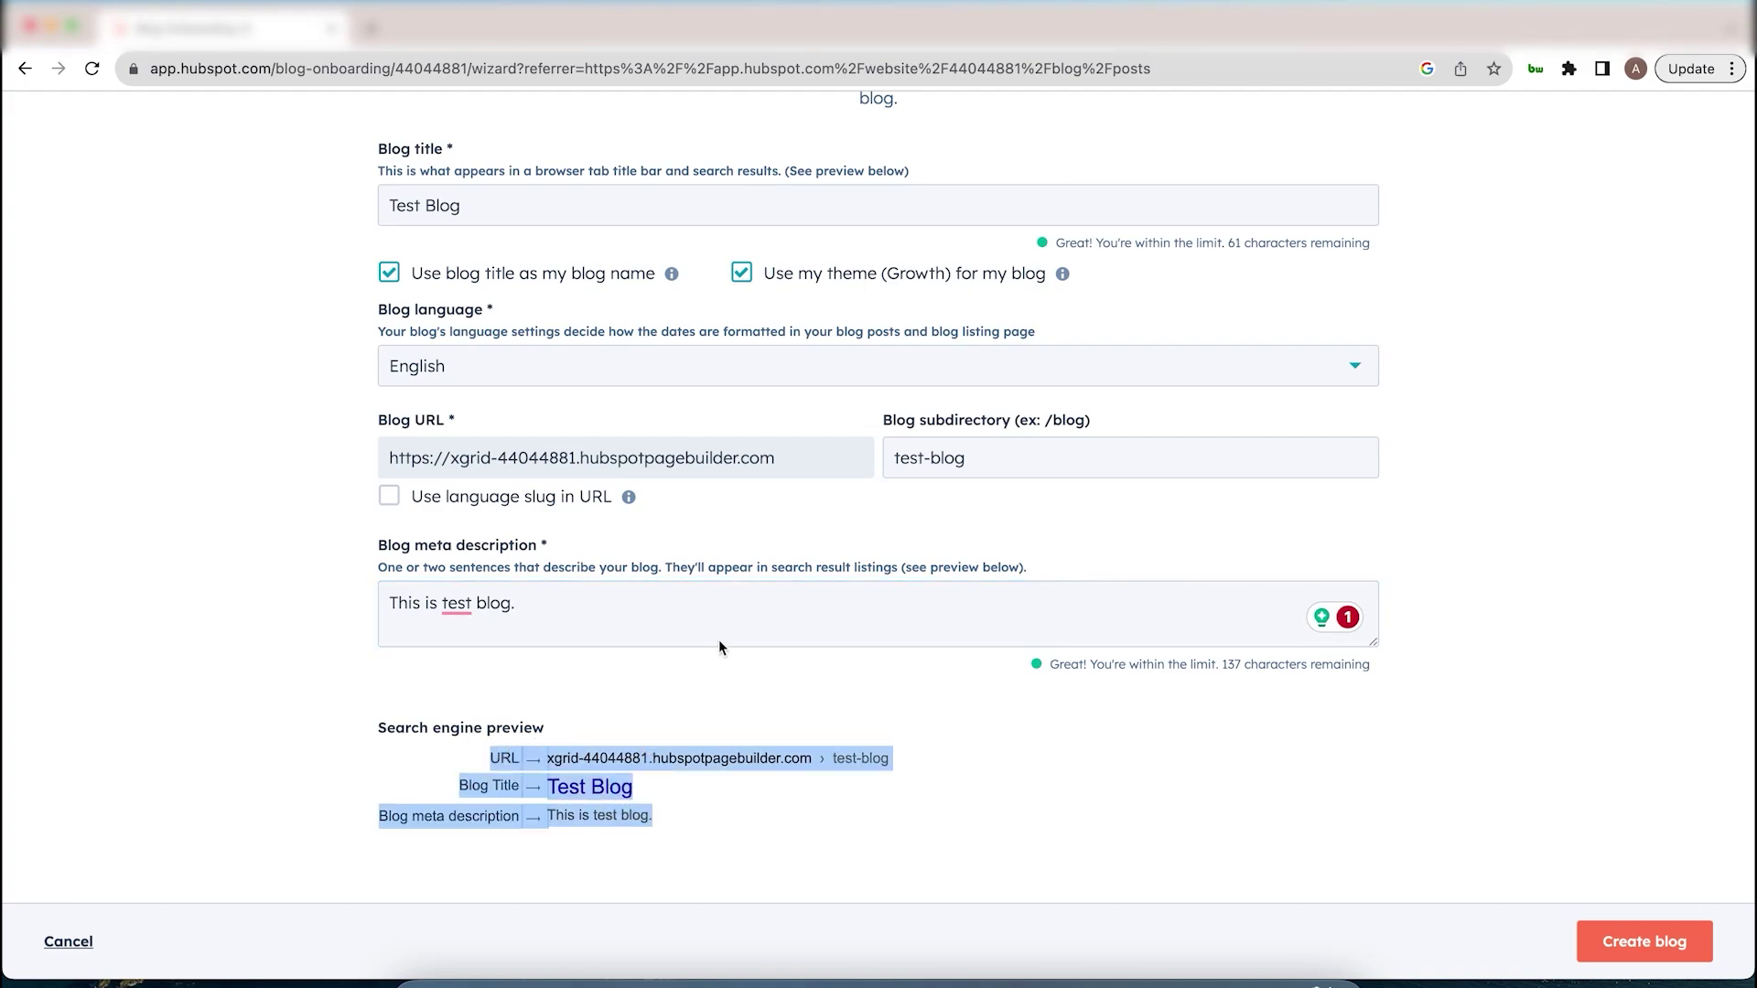
{"action": "scroll", "coordinate": [741, 567], "scroll_direction": "up", "scroll_amount": 3}
{"action": "scroll", "coordinate": [756, 517], "scroll_direction": "down", "scroll_amount": 3}
{"action": "left_click", "coordinate": [692, 822]}
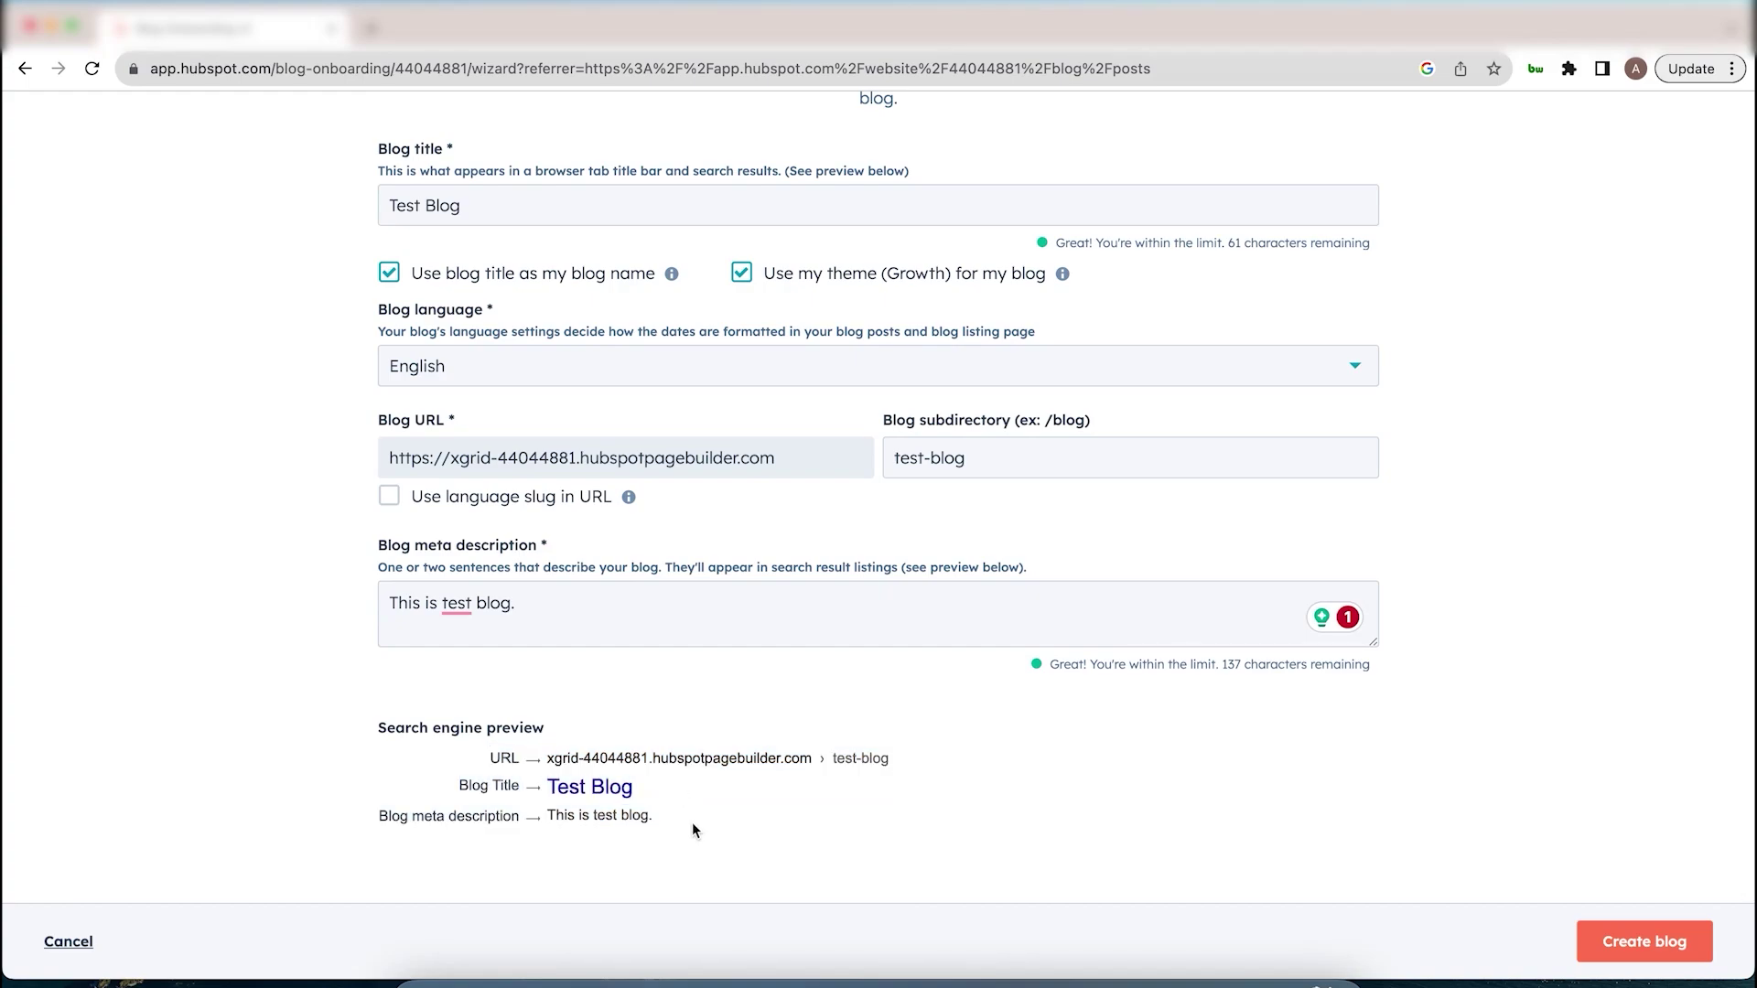
{"action": "left_click_drag", "start_coordinate": [666, 831], "coordinate": [490, 756]}
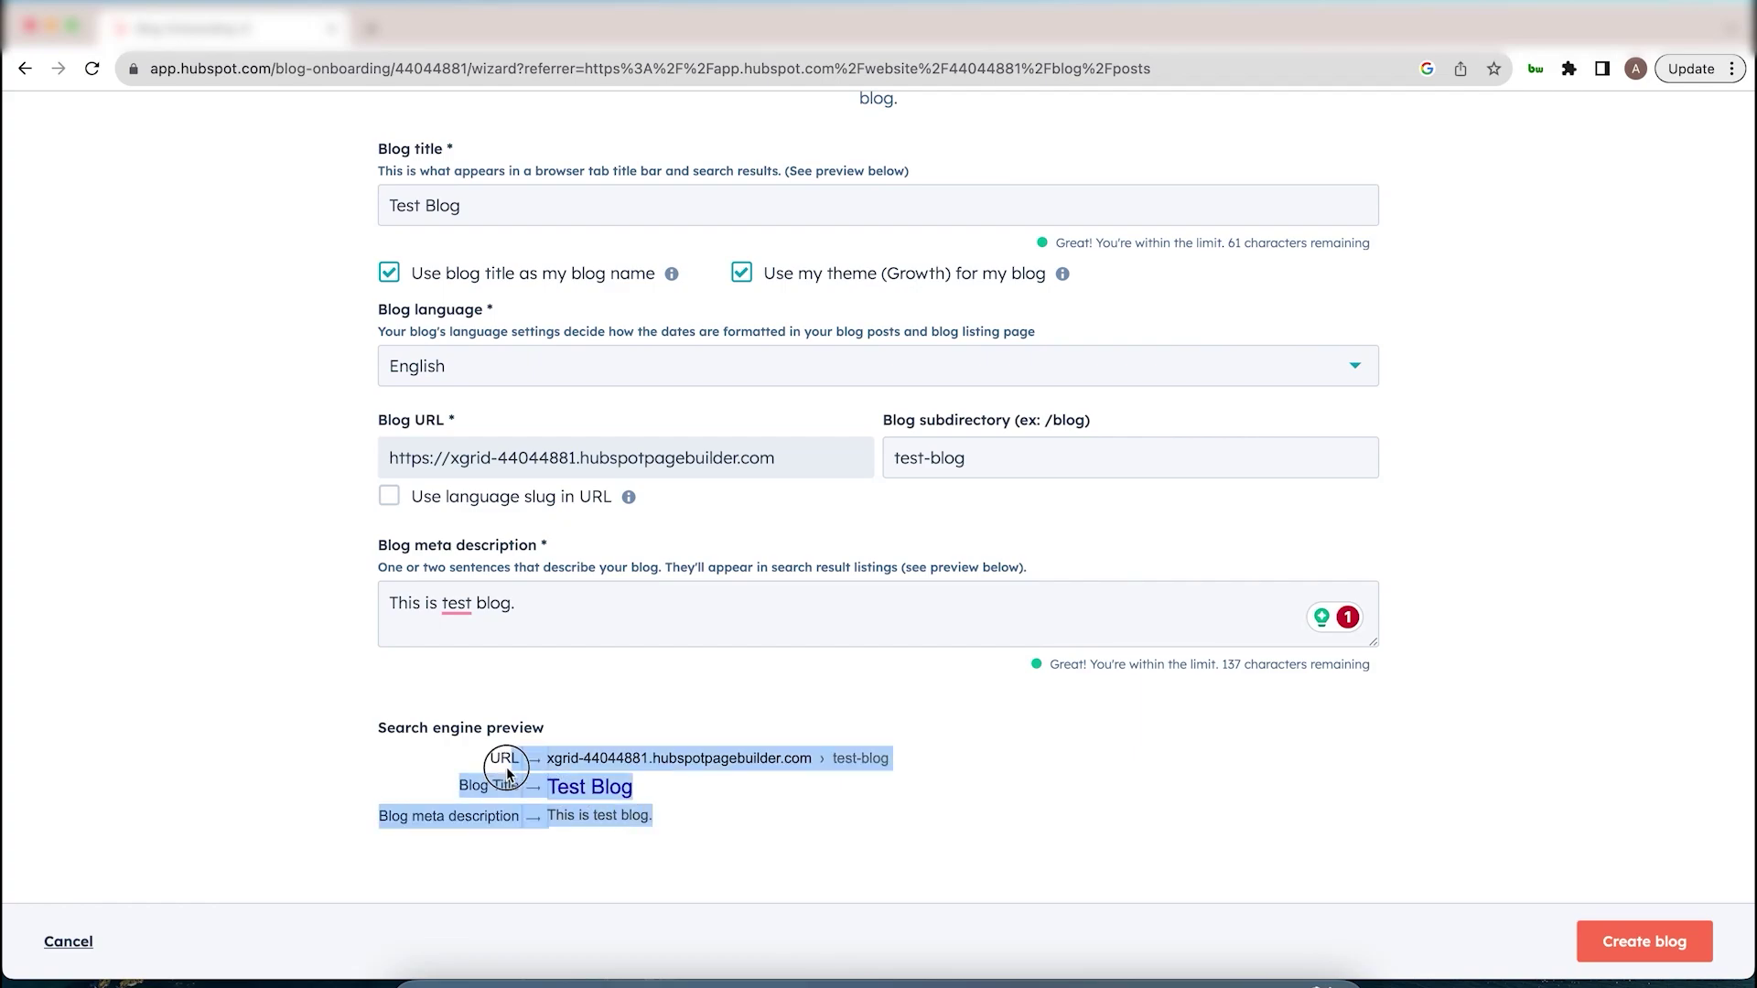
{"action": "left_click", "coordinate": [747, 841]}
{"action": "scroll", "coordinate": [747, 841], "scroll_direction": "up", "scroll_amount": 2}
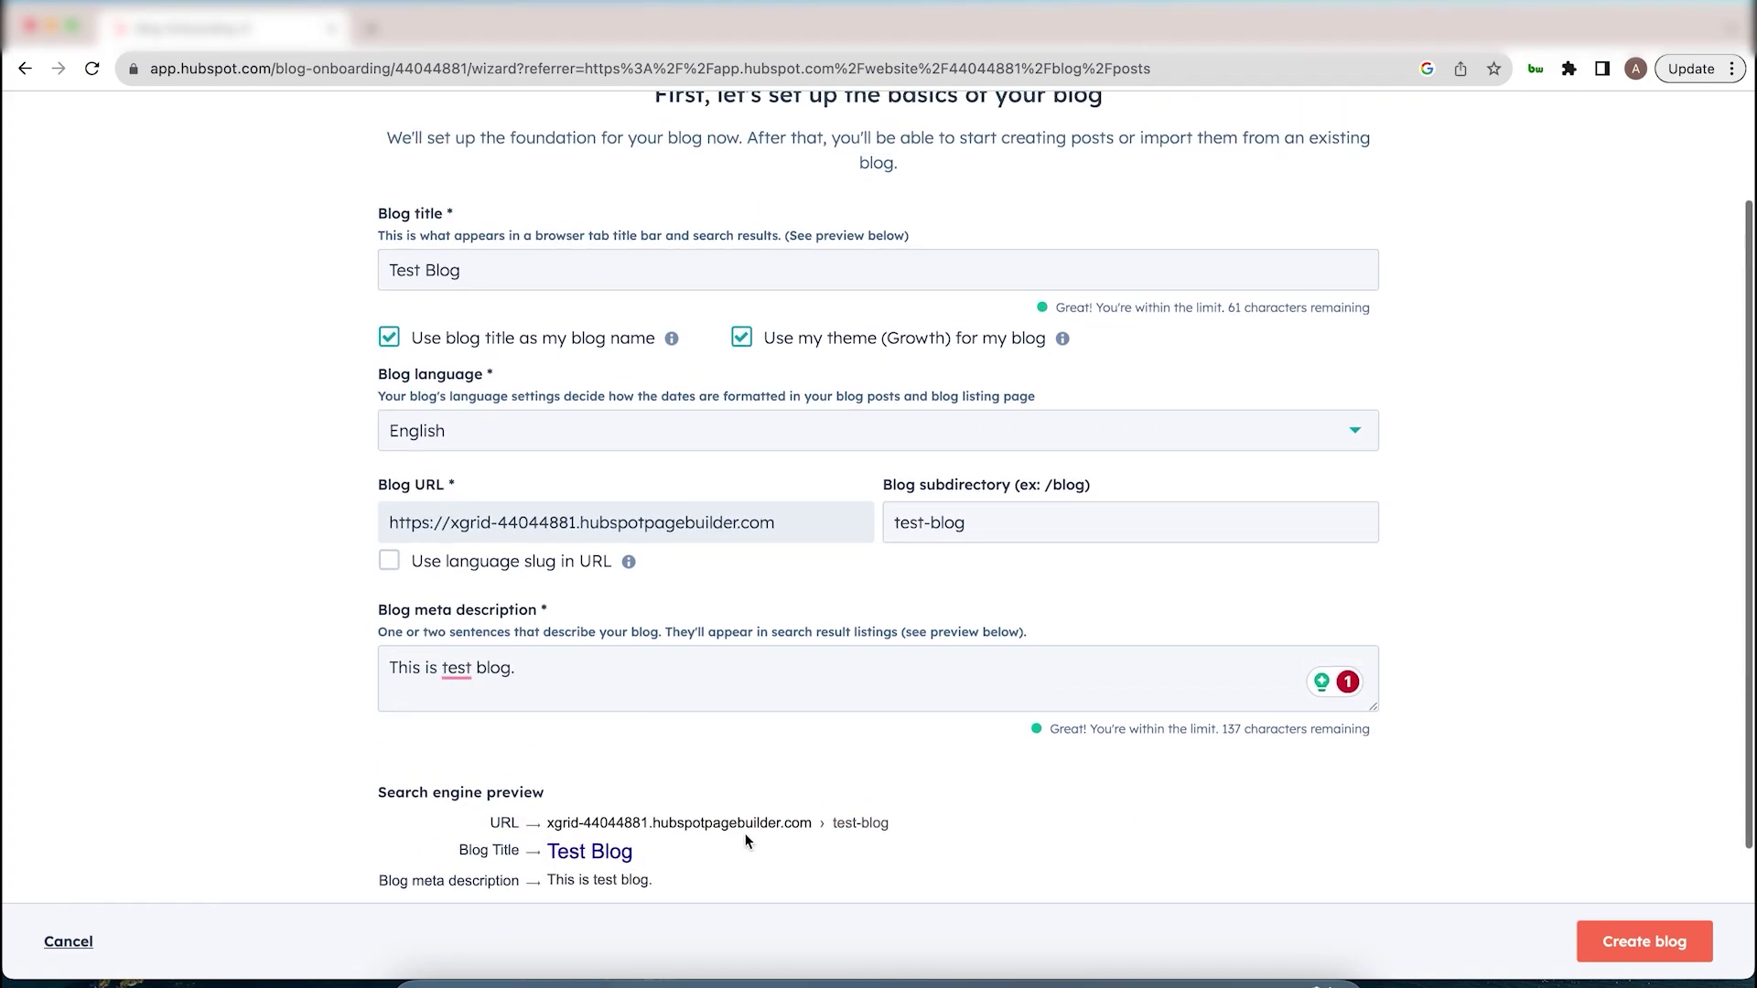
{"action": "scroll", "coordinate": [1008, 666], "scroll_direction": "down", "scroll_amount": 2}
{"action": "left_click", "coordinate": [1608, 951]}
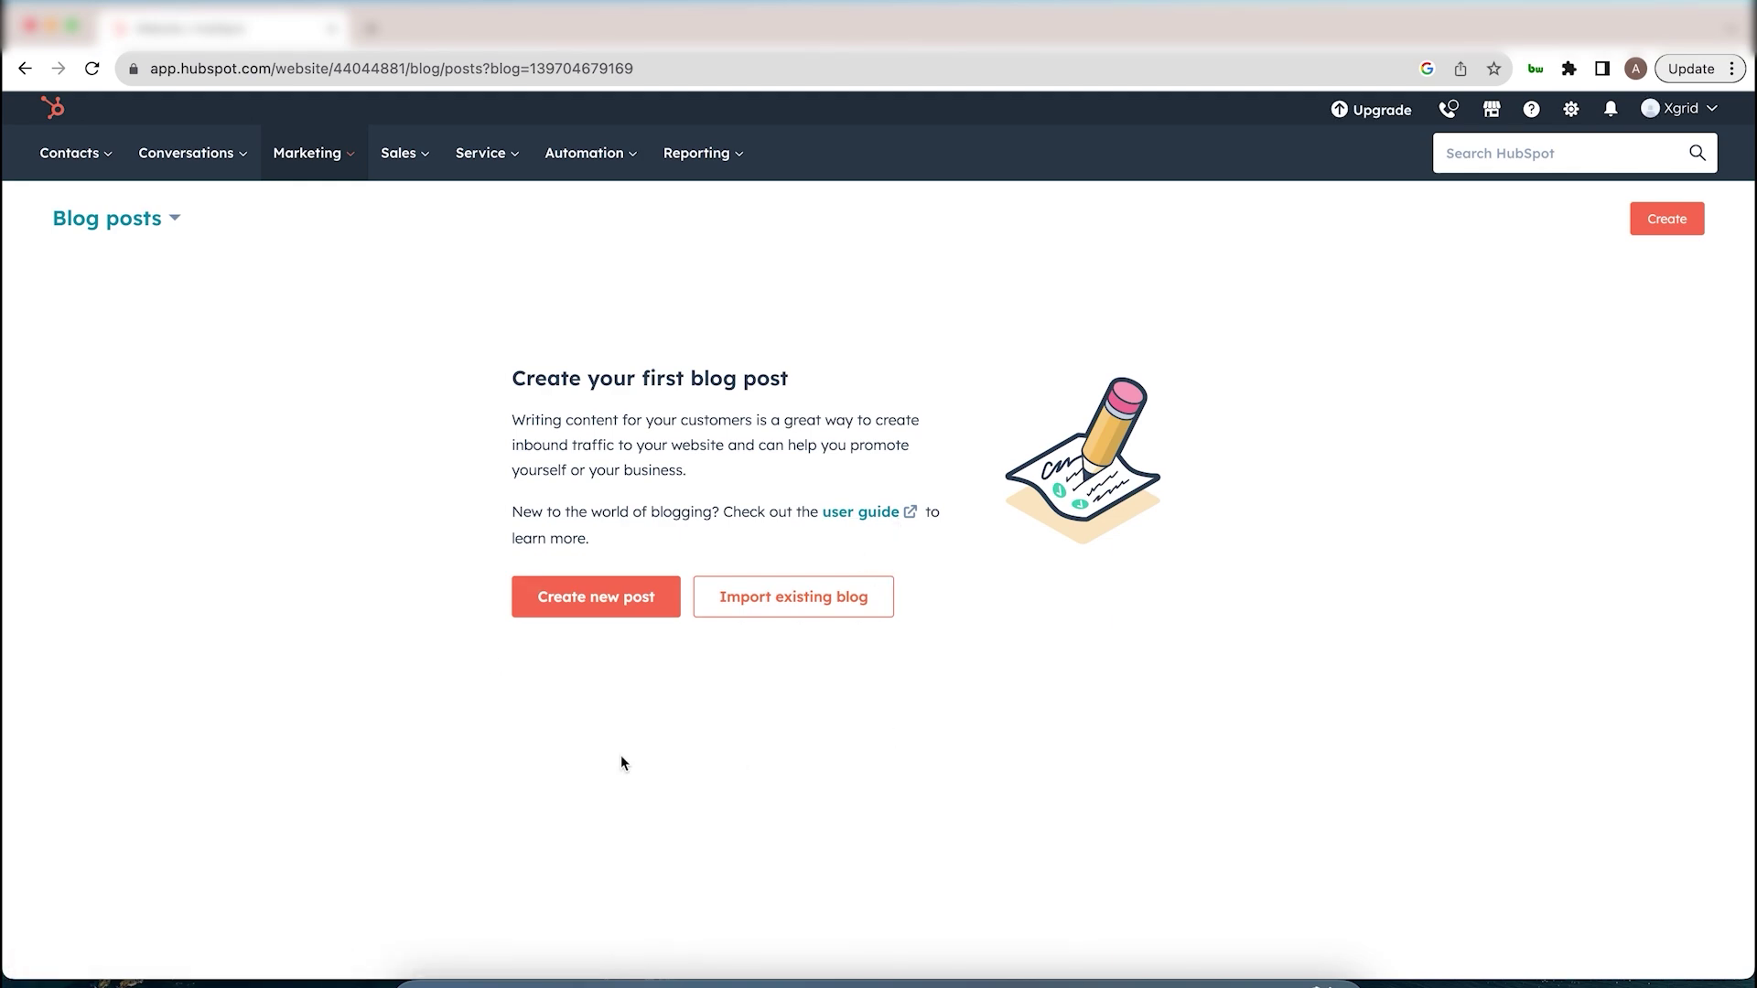
- Check that the Test Blog listing page is published, then return to Blog posts
{"action": "left_click", "coordinate": [173, 220]}
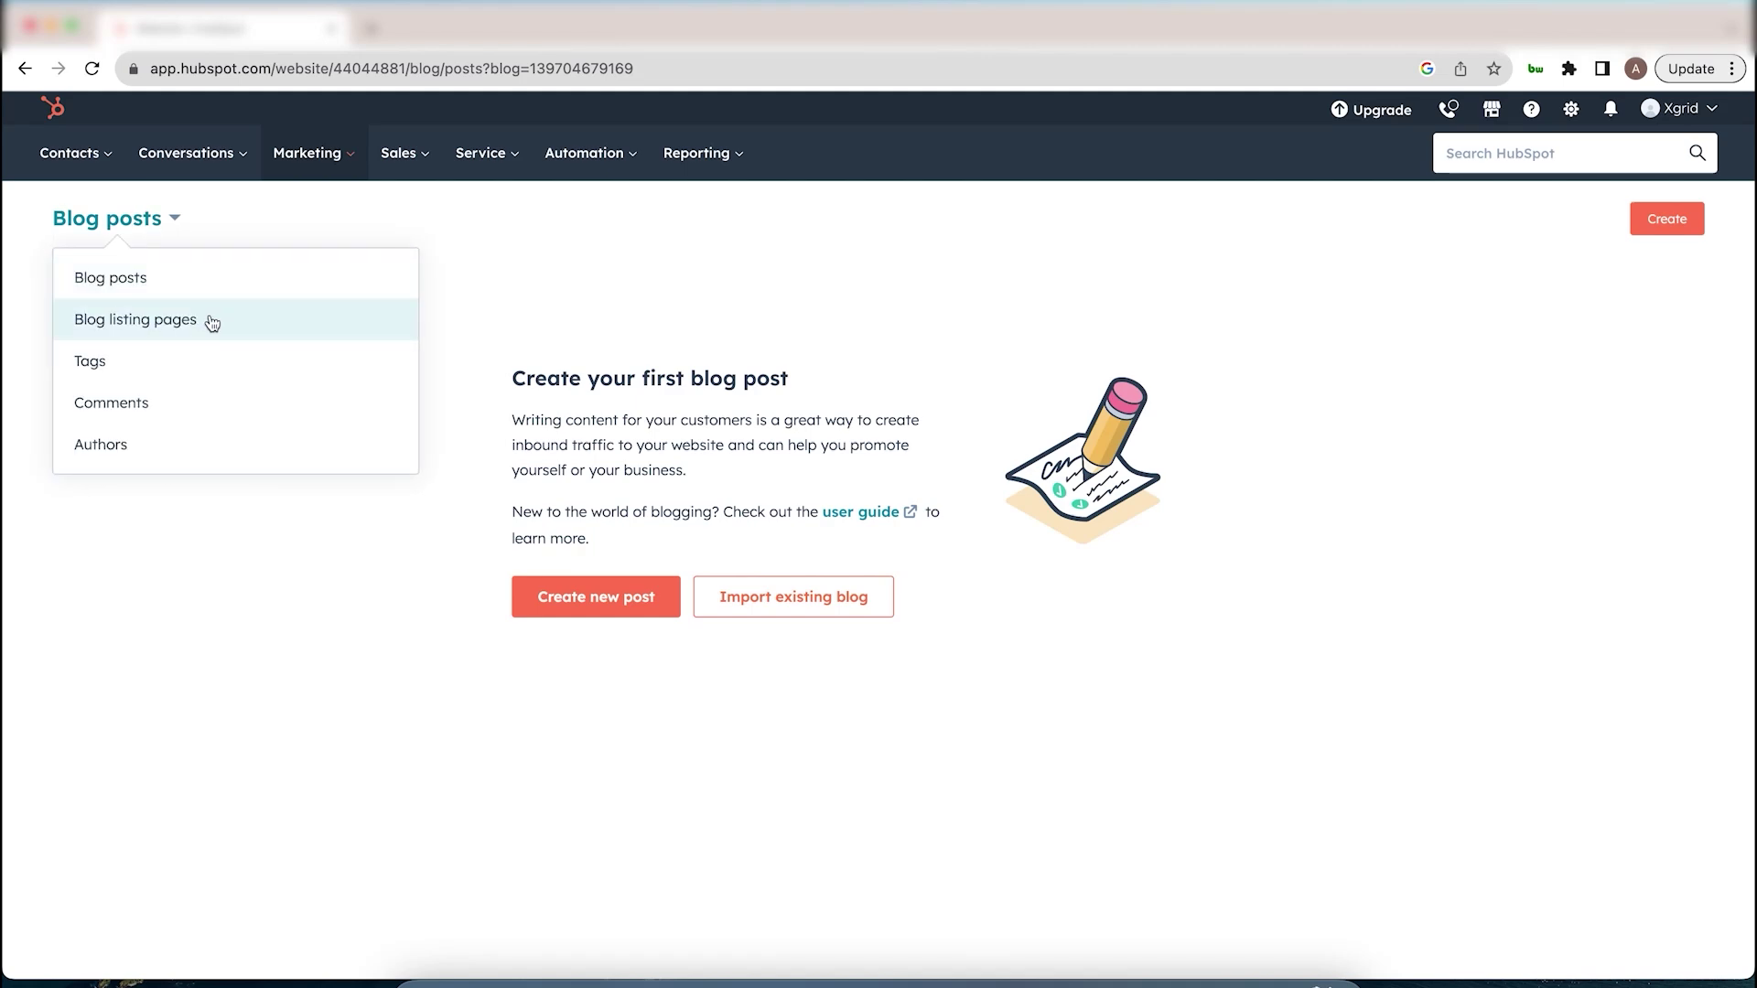
{"action": "left_click", "coordinate": [536, 297]}
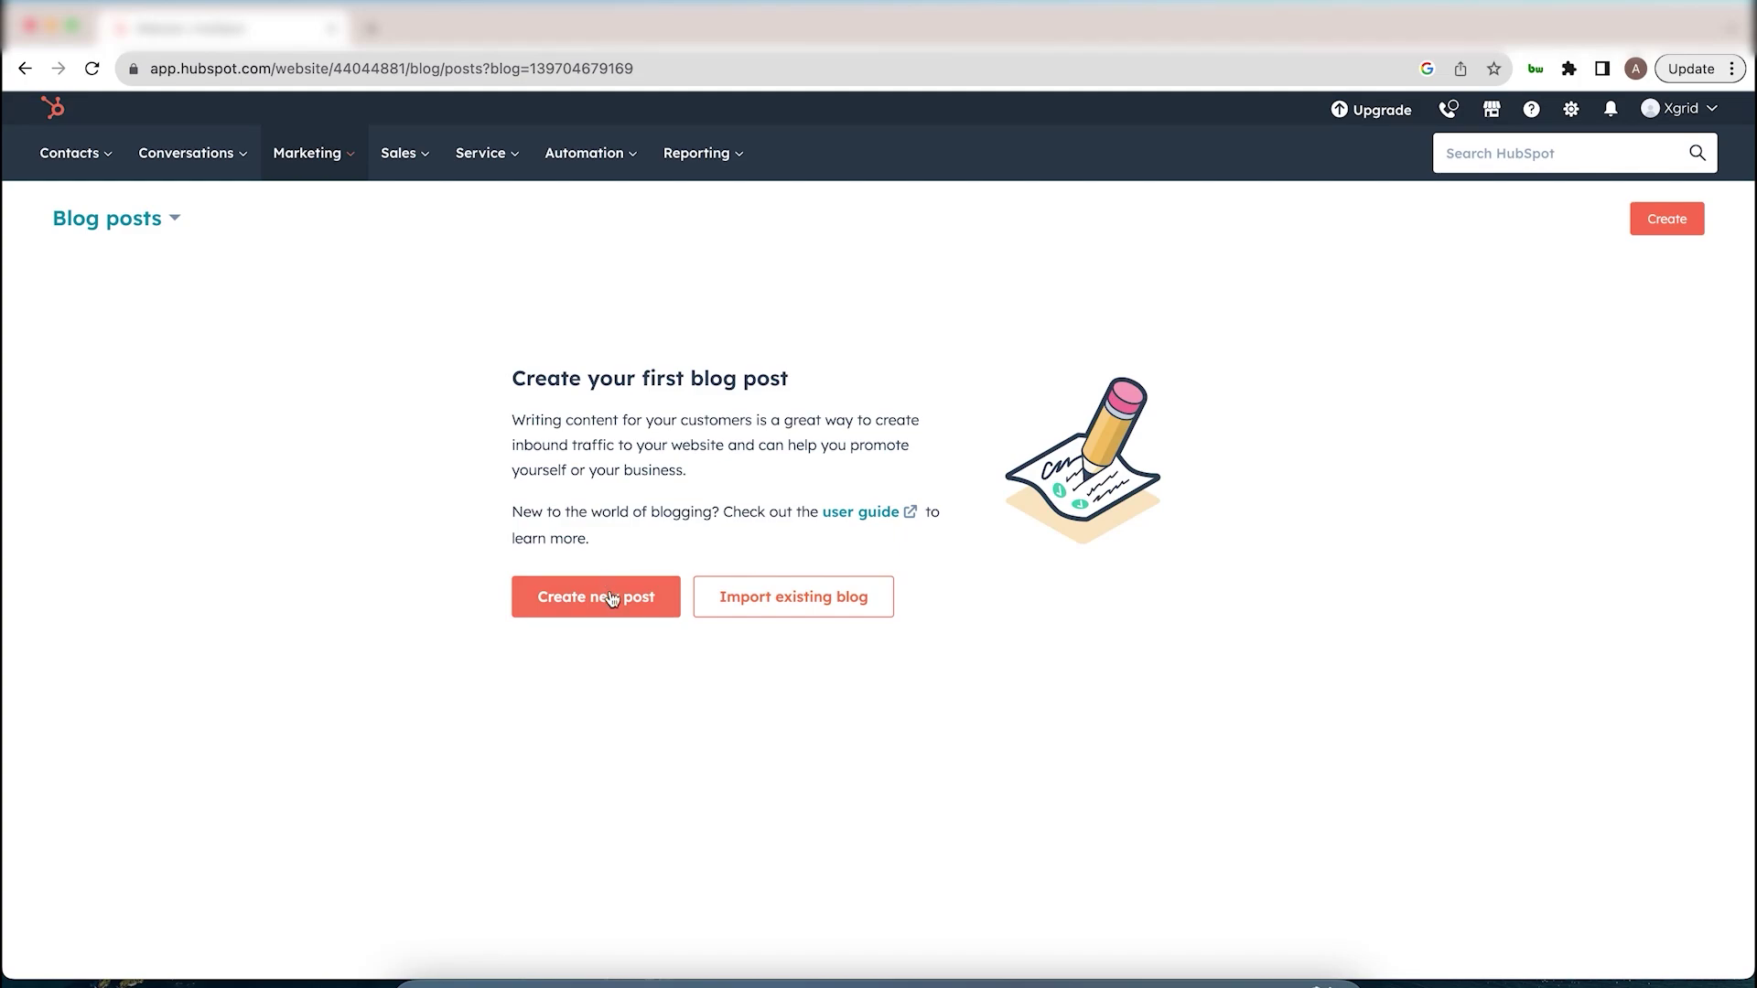
{"action": "left_click", "coordinate": [169, 220]}
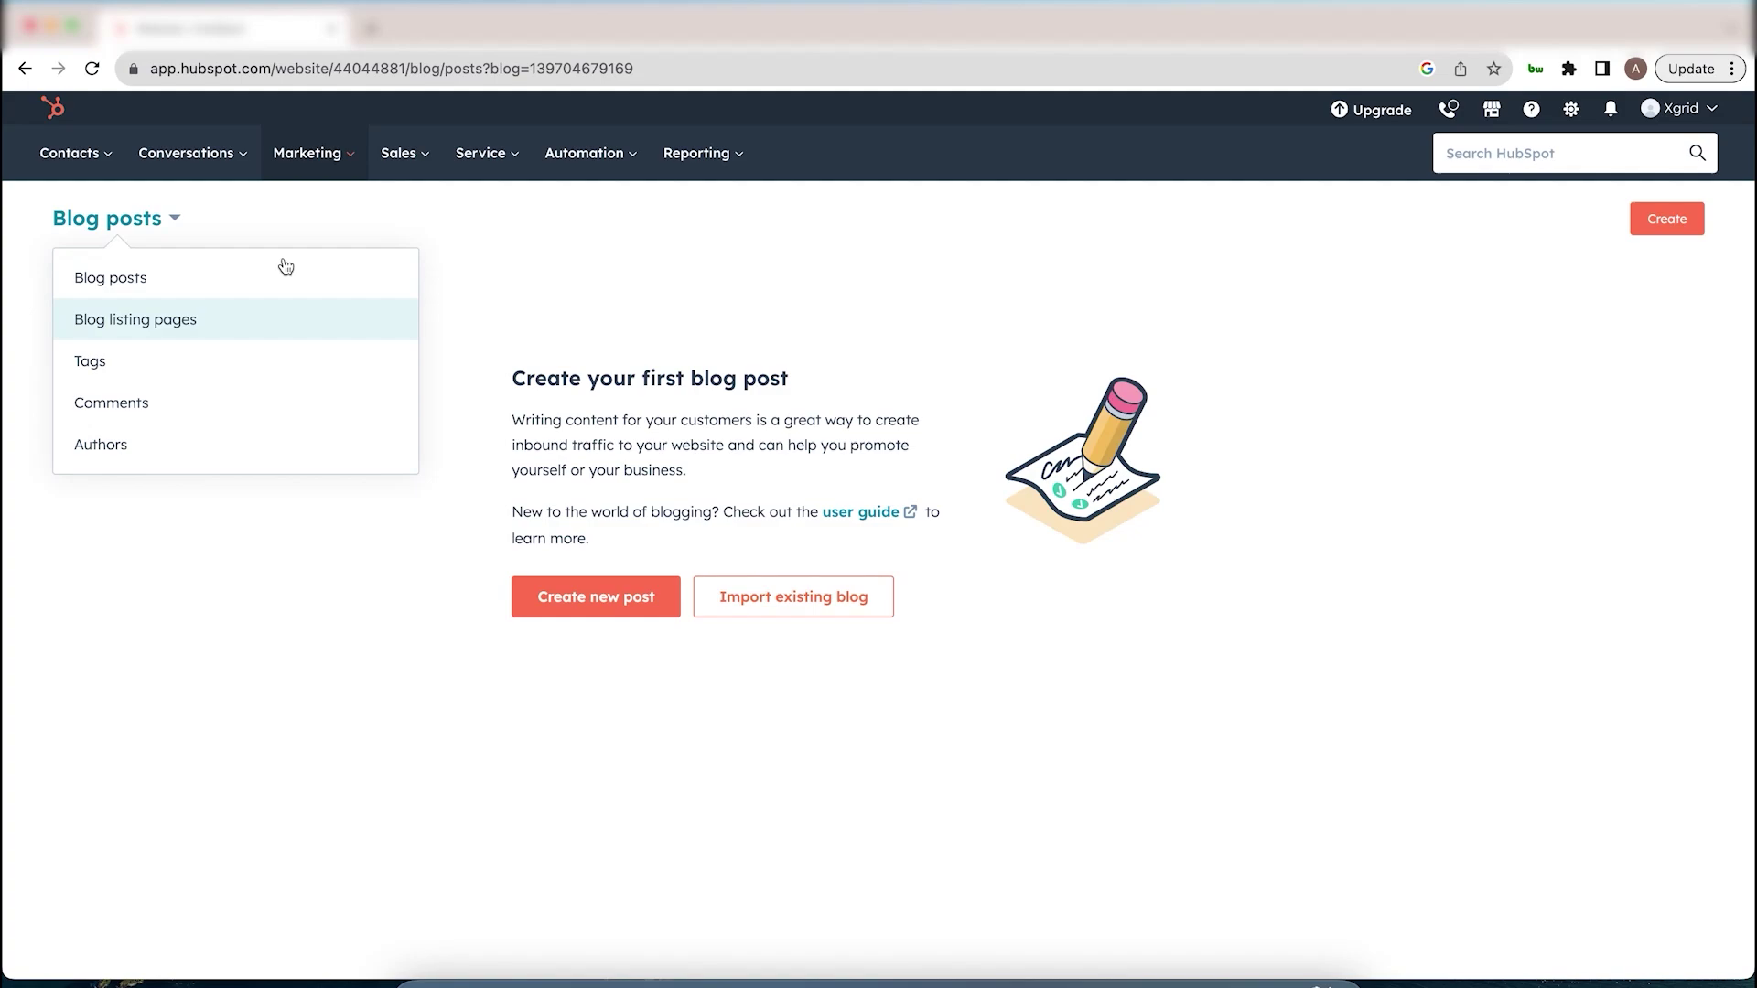
{"action": "left_click", "coordinate": [325, 275]}
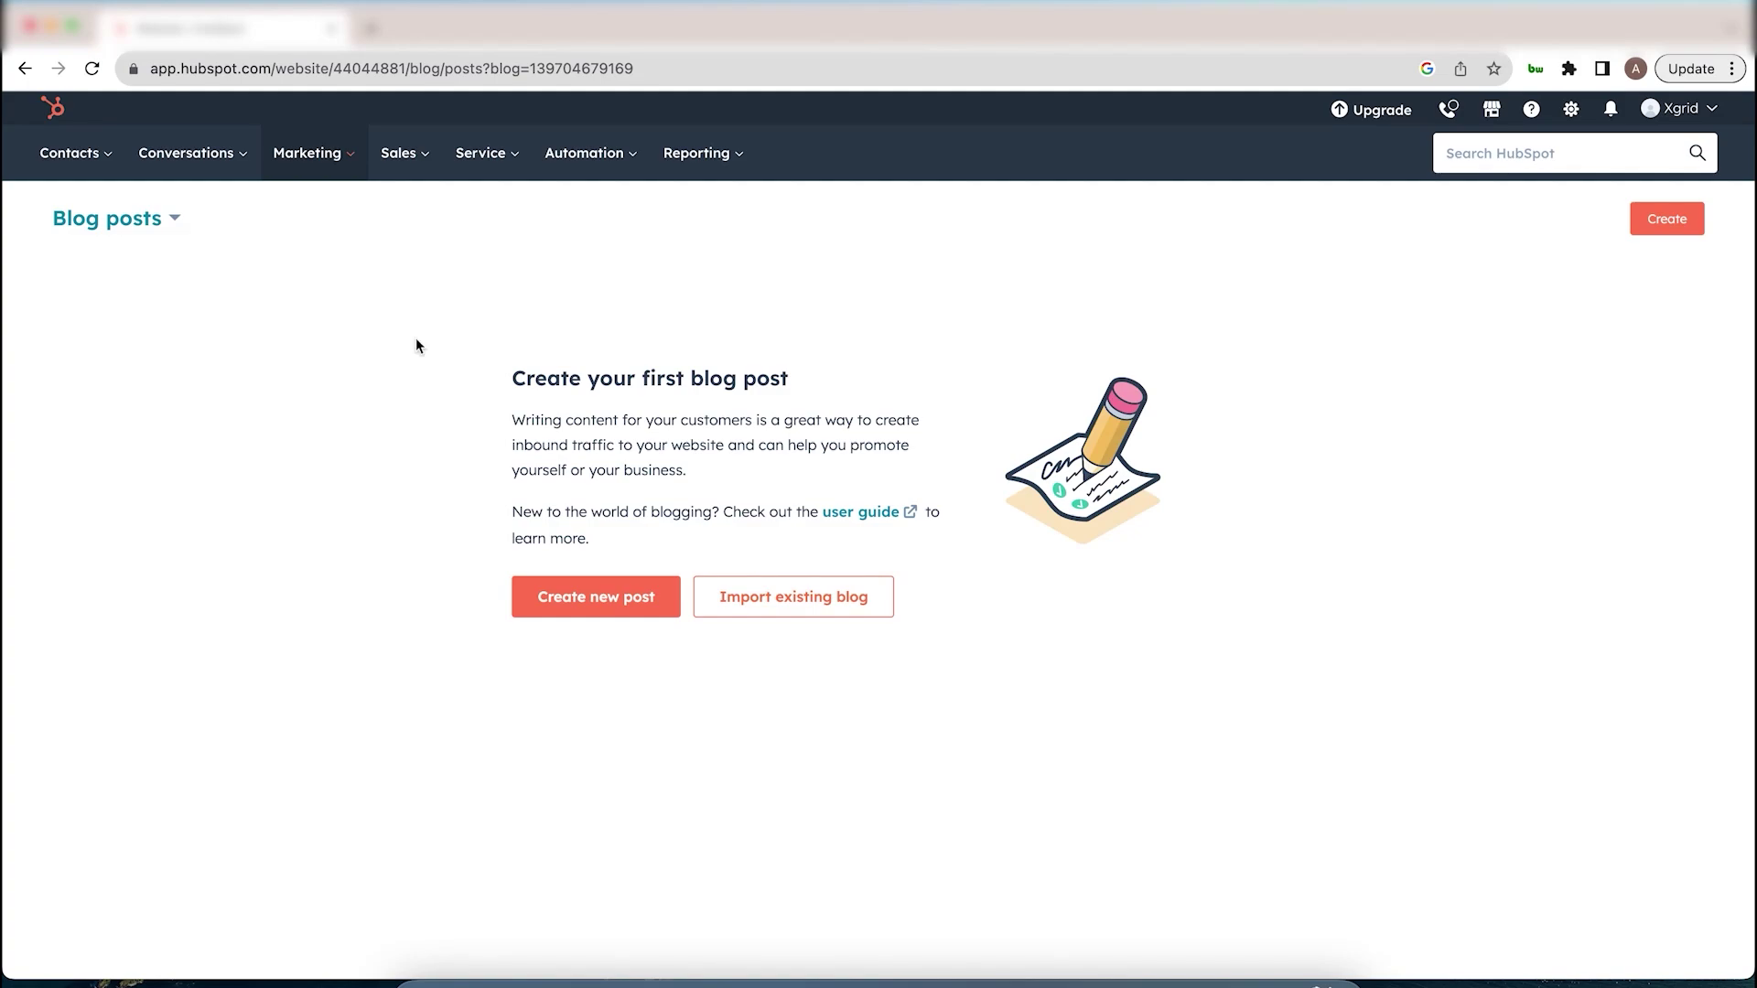
{"action": "left_click", "coordinate": [135, 227]}
{"action": "left_click", "coordinate": [156, 319]}
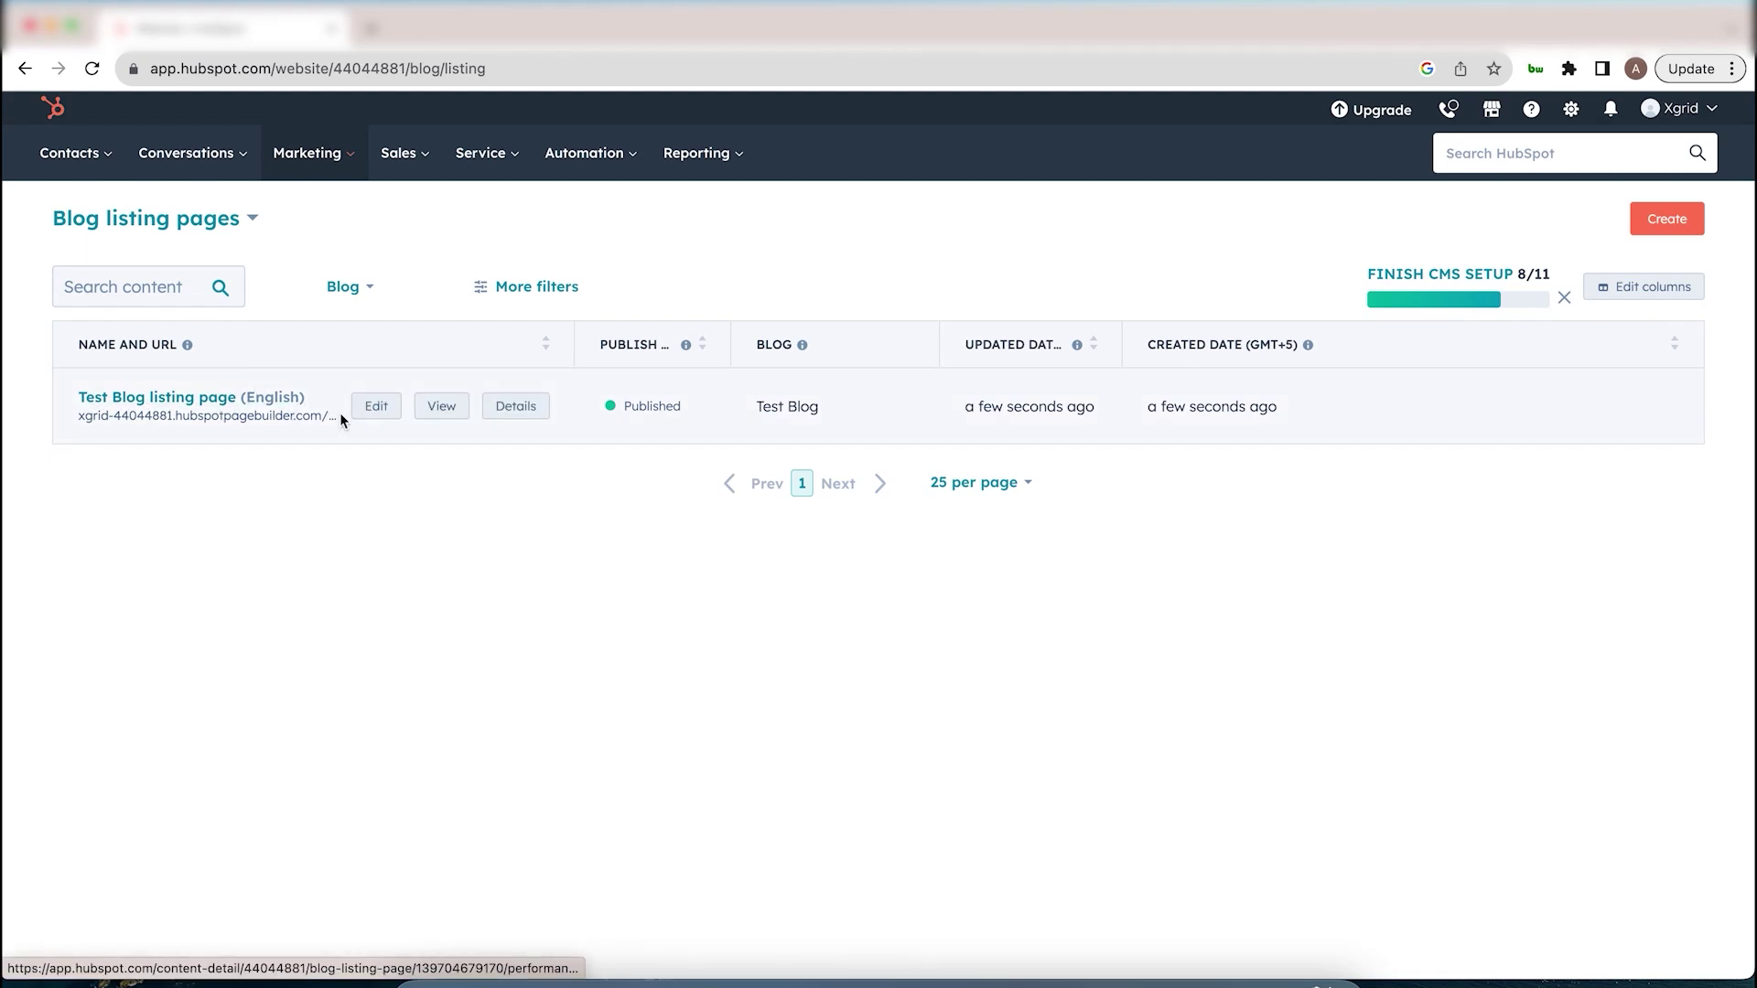
{"action": "left_click", "coordinate": [375, 412]}
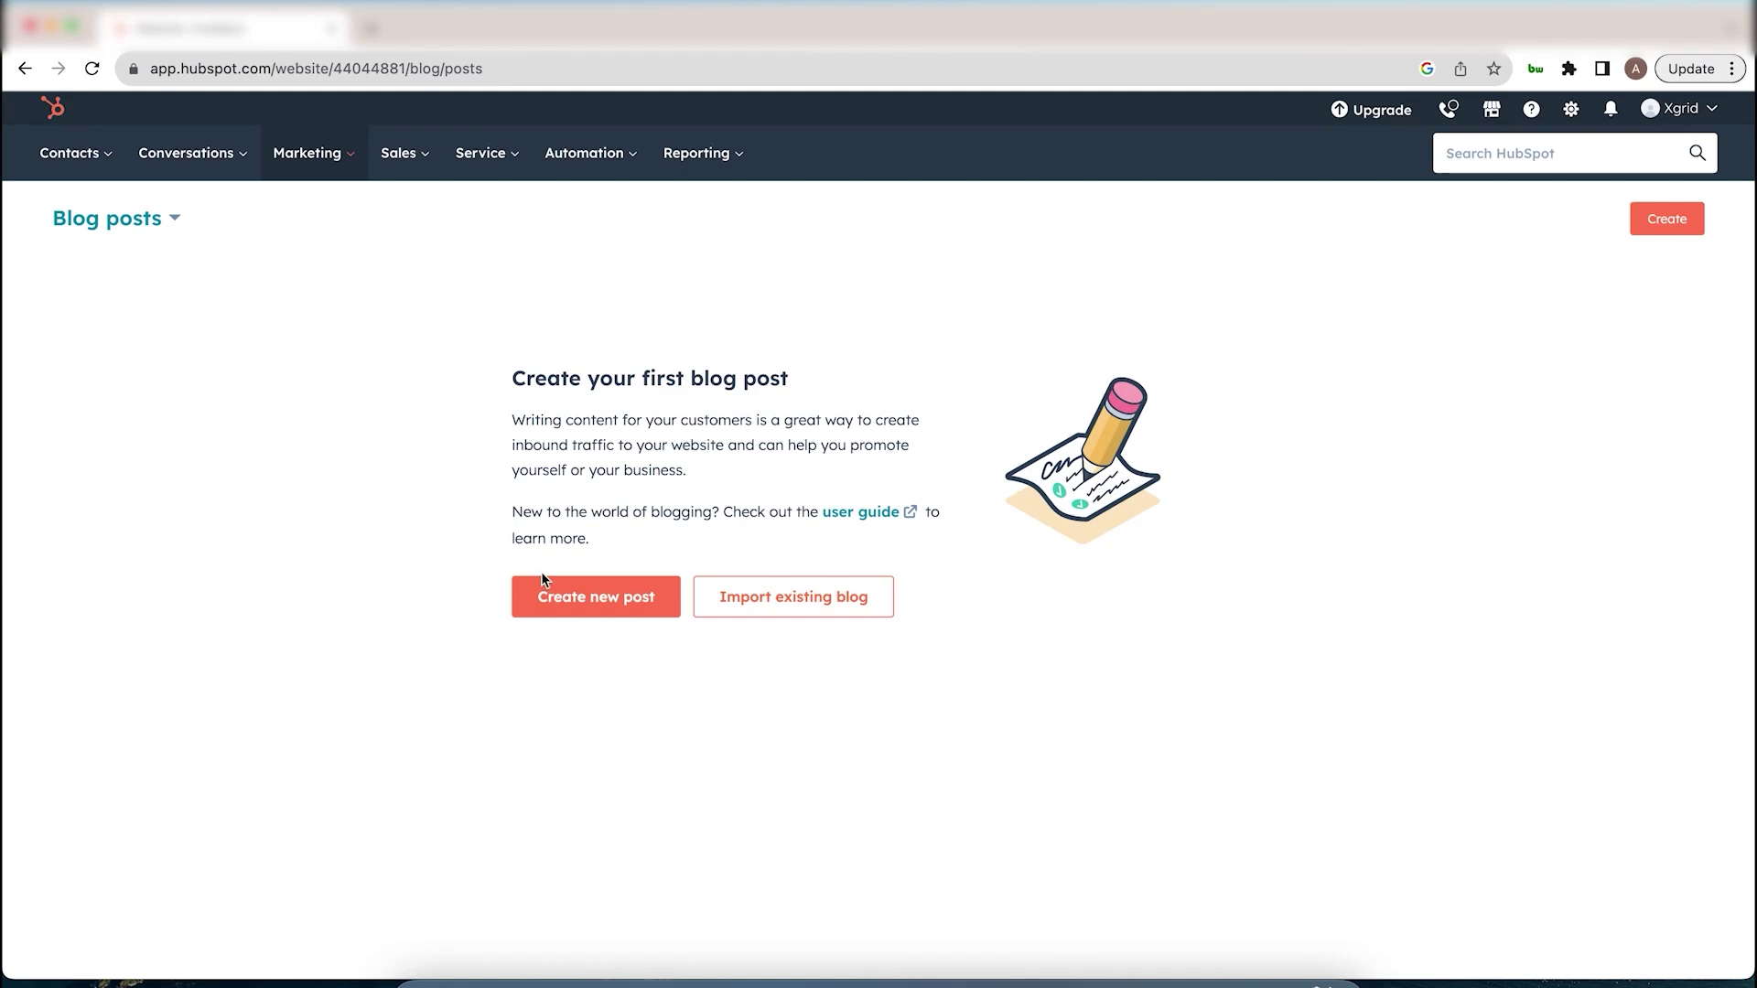
{"action": "left_click", "coordinate": [575, 605]}
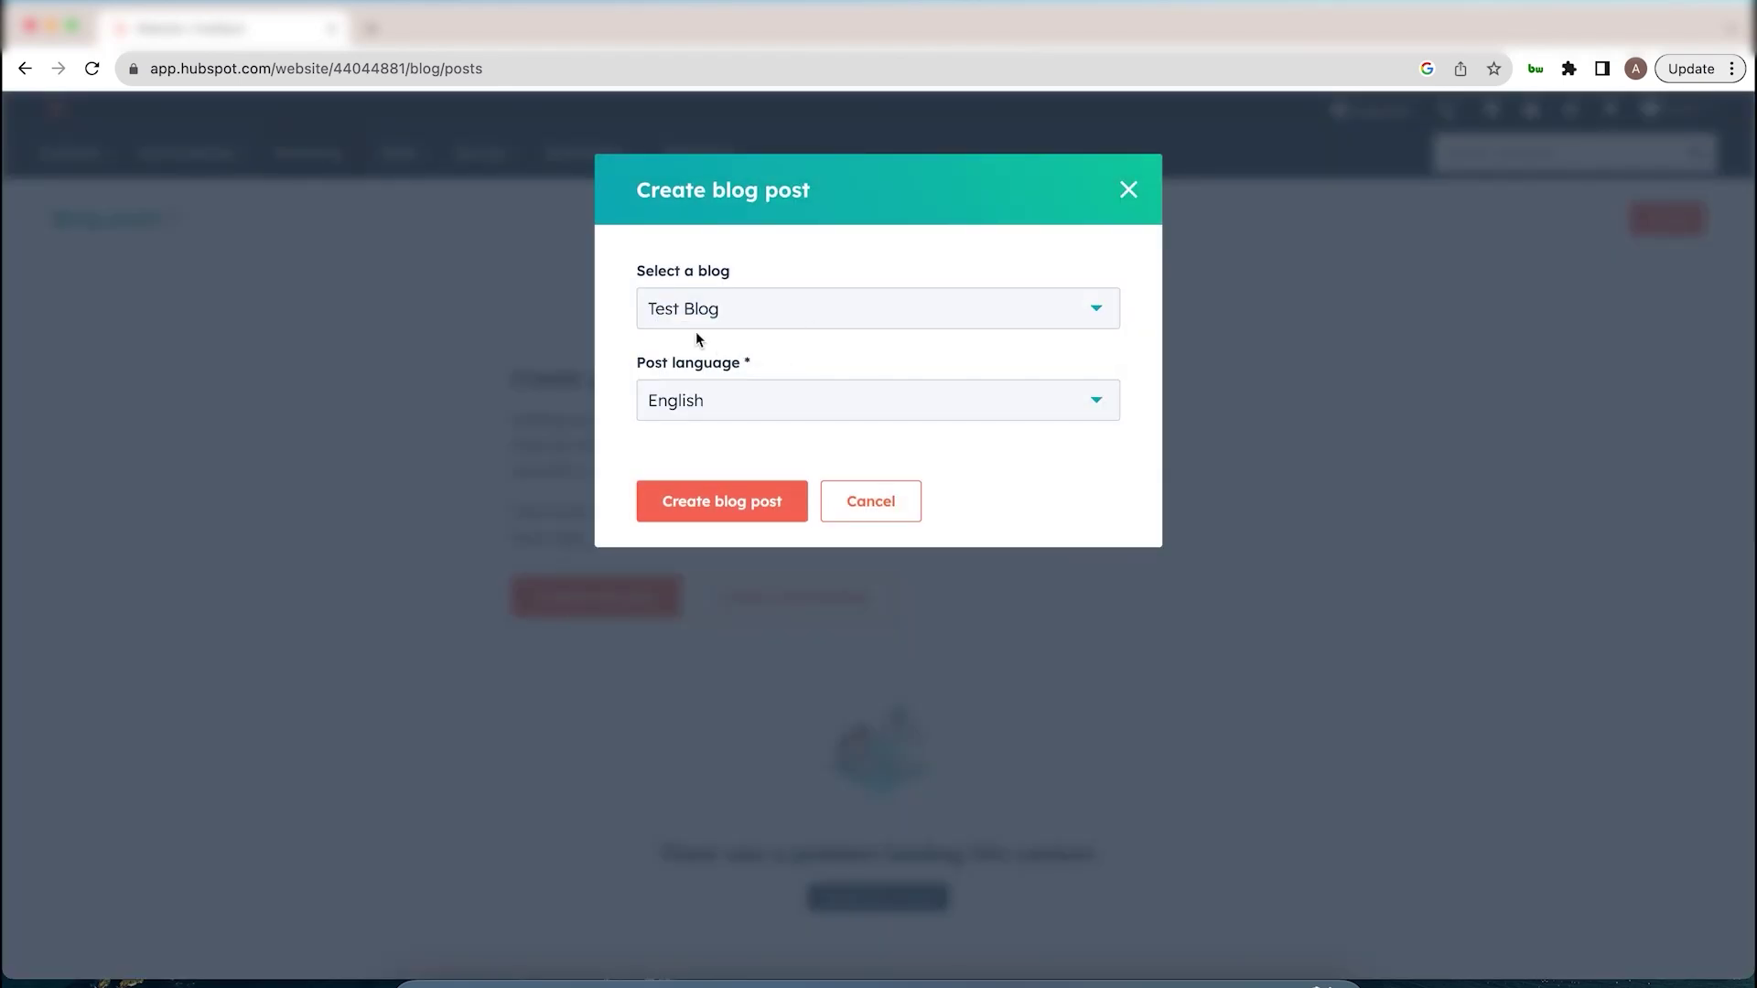
{"action": "left_click", "coordinate": [746, 496]}
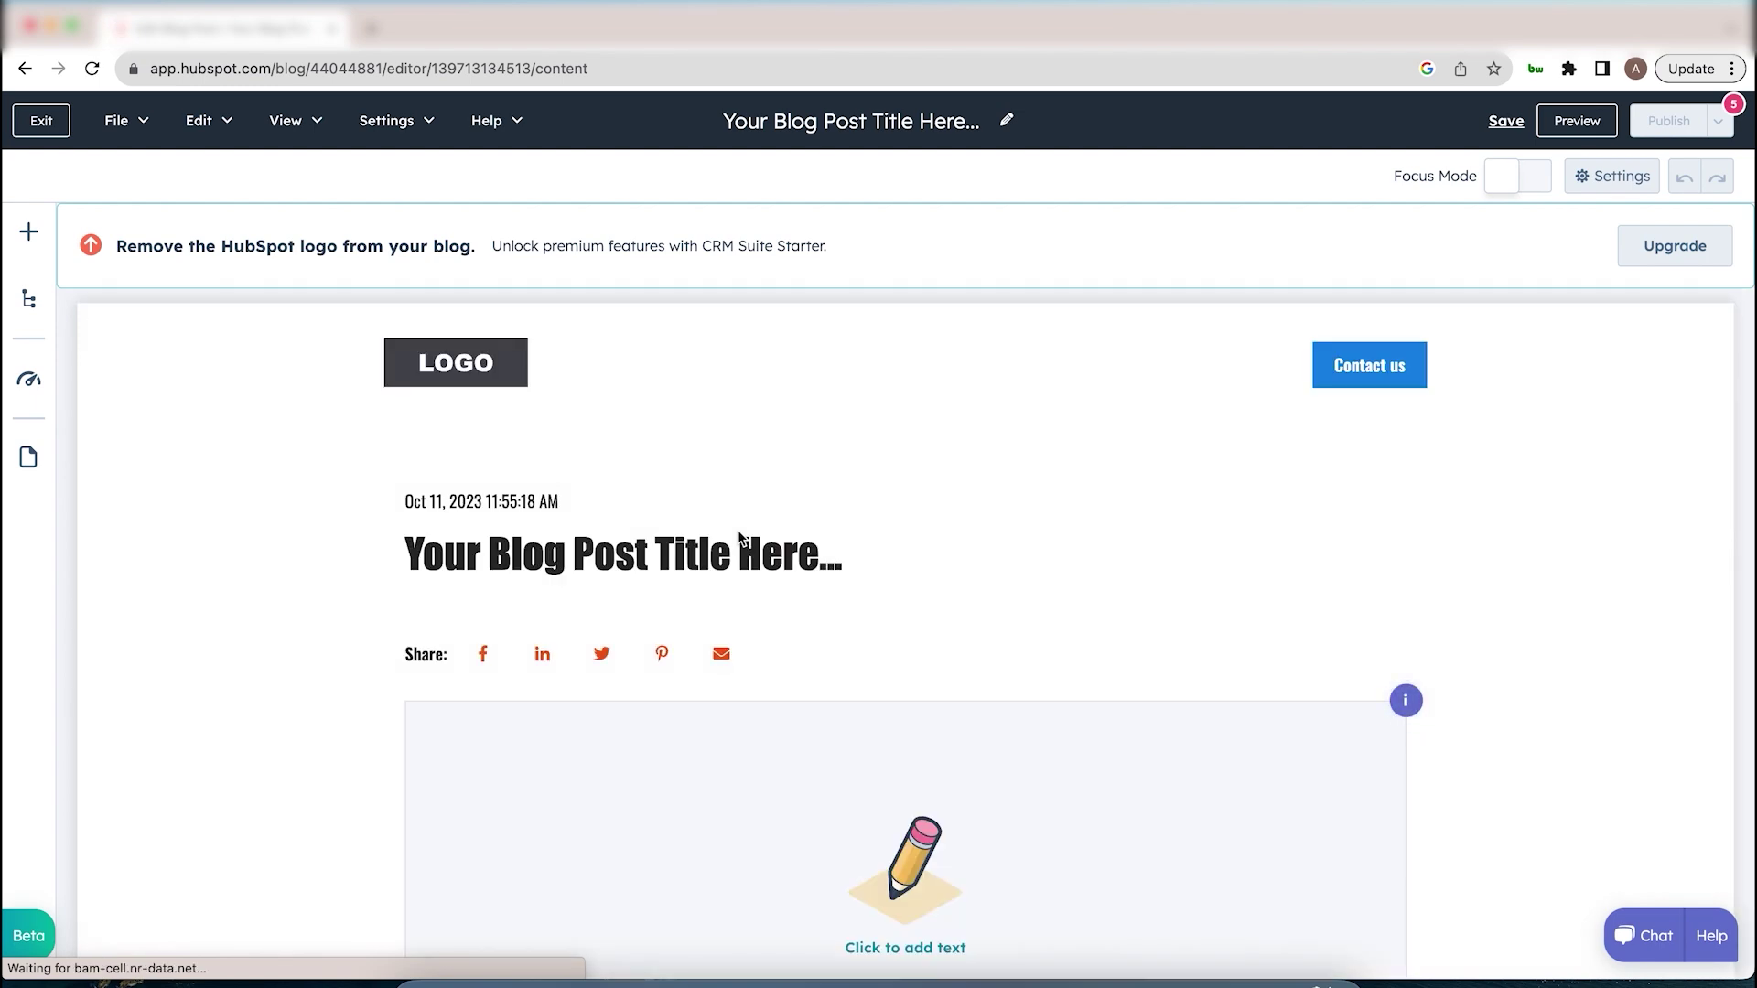
{"action": "scroll", "coordinate": [737, 530], "scroll_direction": "down", "scroll_amount": 2}
{"action": "scroll", "coordinate": [737, 538], "scroll_direction": "down", "scroll_amount": 1}
{"action": "scroll", "coordinate": [738, 538], "scroll_direction": "up", "scroll_amount": 2}
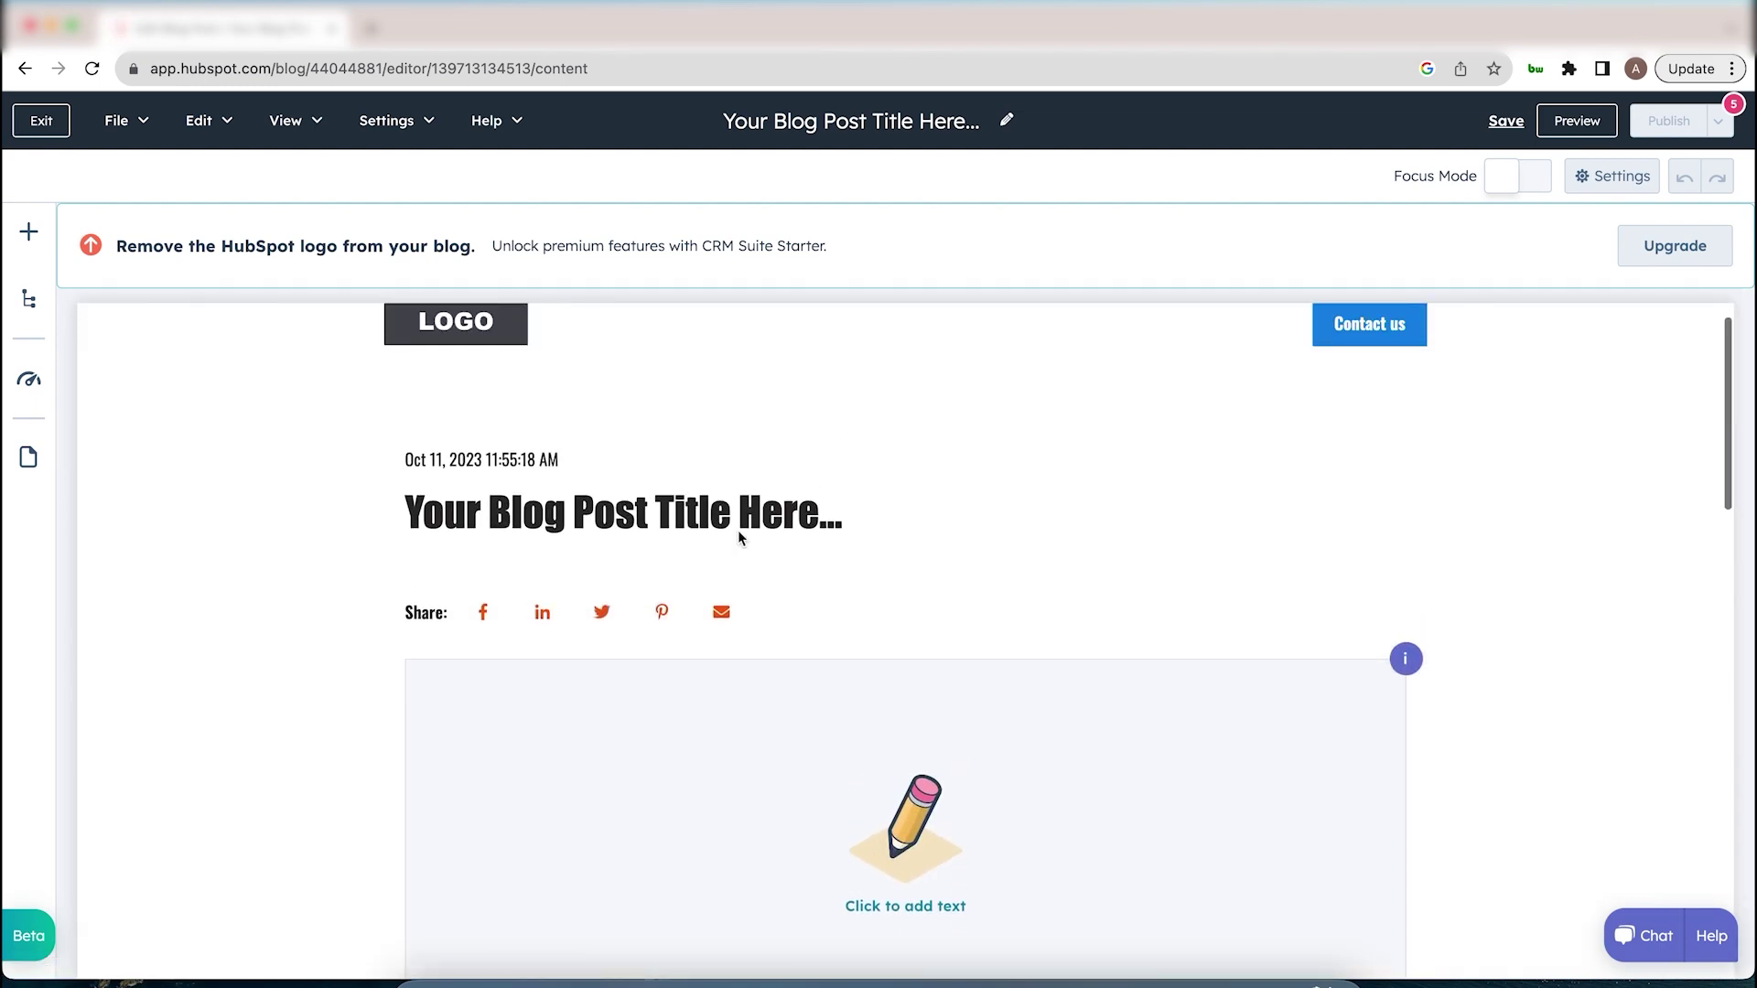
{"action": "scroll", "coordinate": [737, 538], "scroll_direction": "up", "scroll_amount": 1}
{"action": "scroll", "coordinate": [738, 538], "scroll_direction": "down", "scroll_amount": 3}
{"action": "scroll", "coordinate": [739, 538], "scroll_direction": "down", "scroll_amount": 4}
{"action": "scroll", "coordinate": [740, 538], "scroll_direction": "down", "scroll_amount": 1}
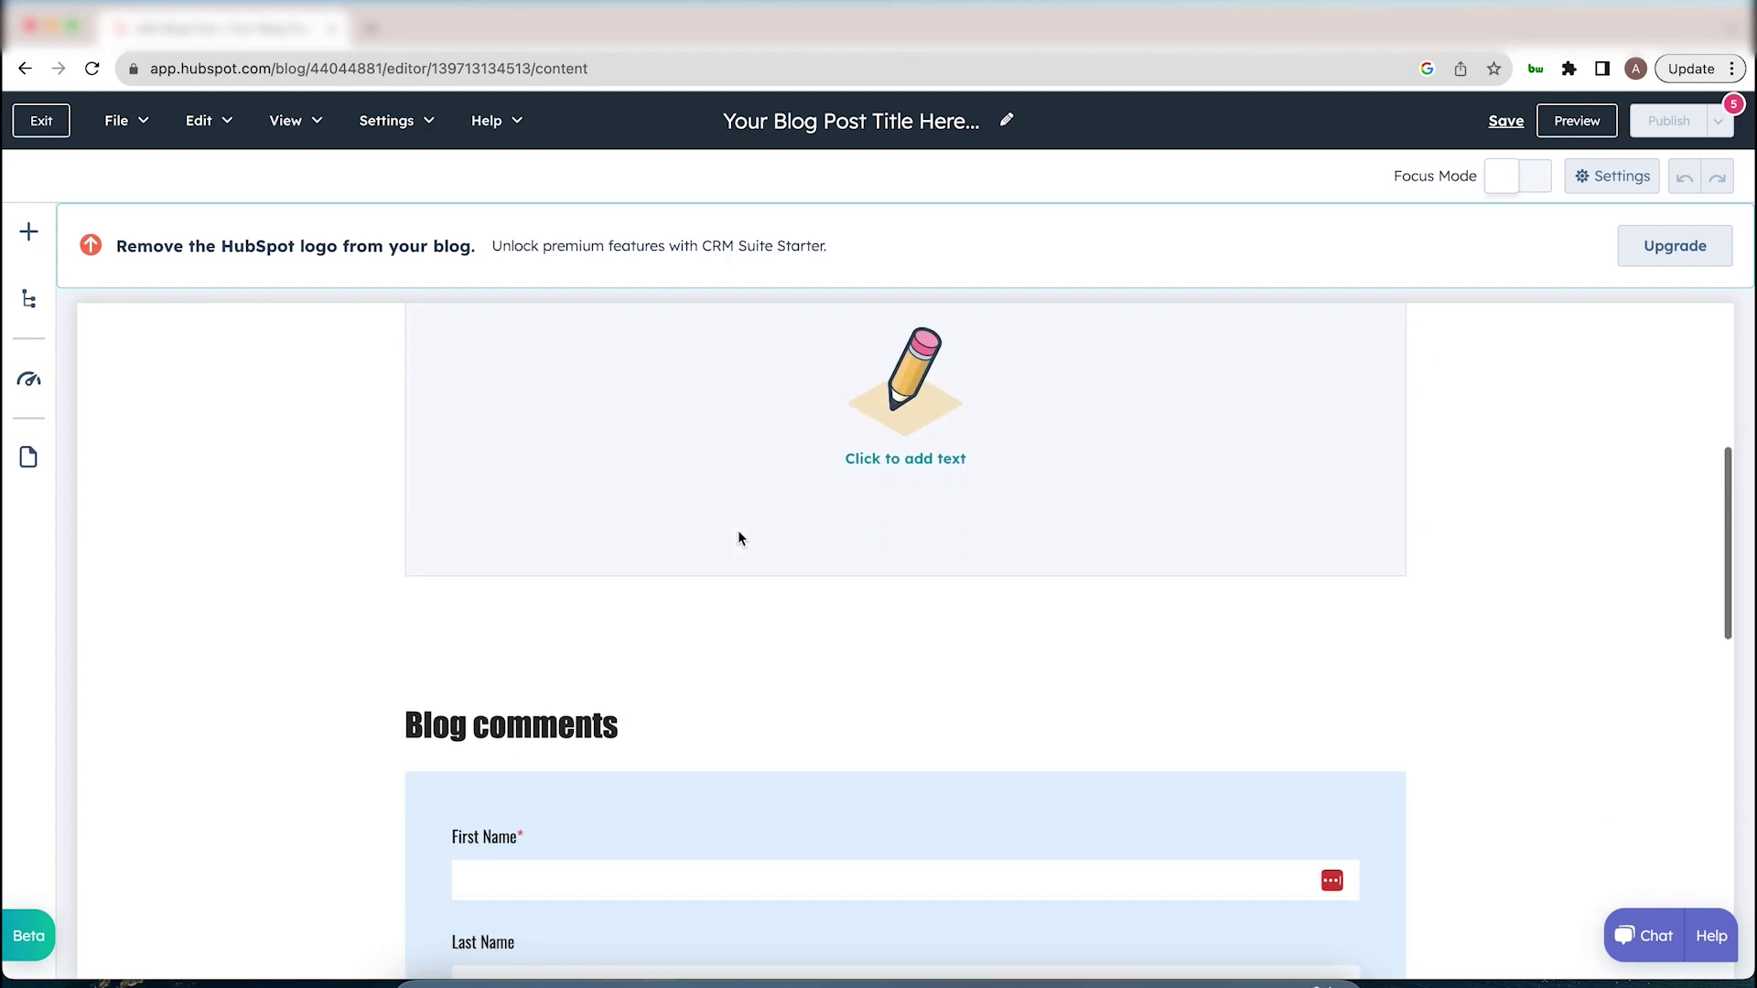
{"action": "scroll", "coordinate": [740, 538], "scroll_direction": "down", "scroll_amount": 1}
{"action": "scroll", "coordinate": [739, 538], "scroll_direction": "down", "scroll_amount": 3}
{"action": "scroll", "coordinate": [739, 538], "scroll_direction": "down", "scroll_amount": 2}
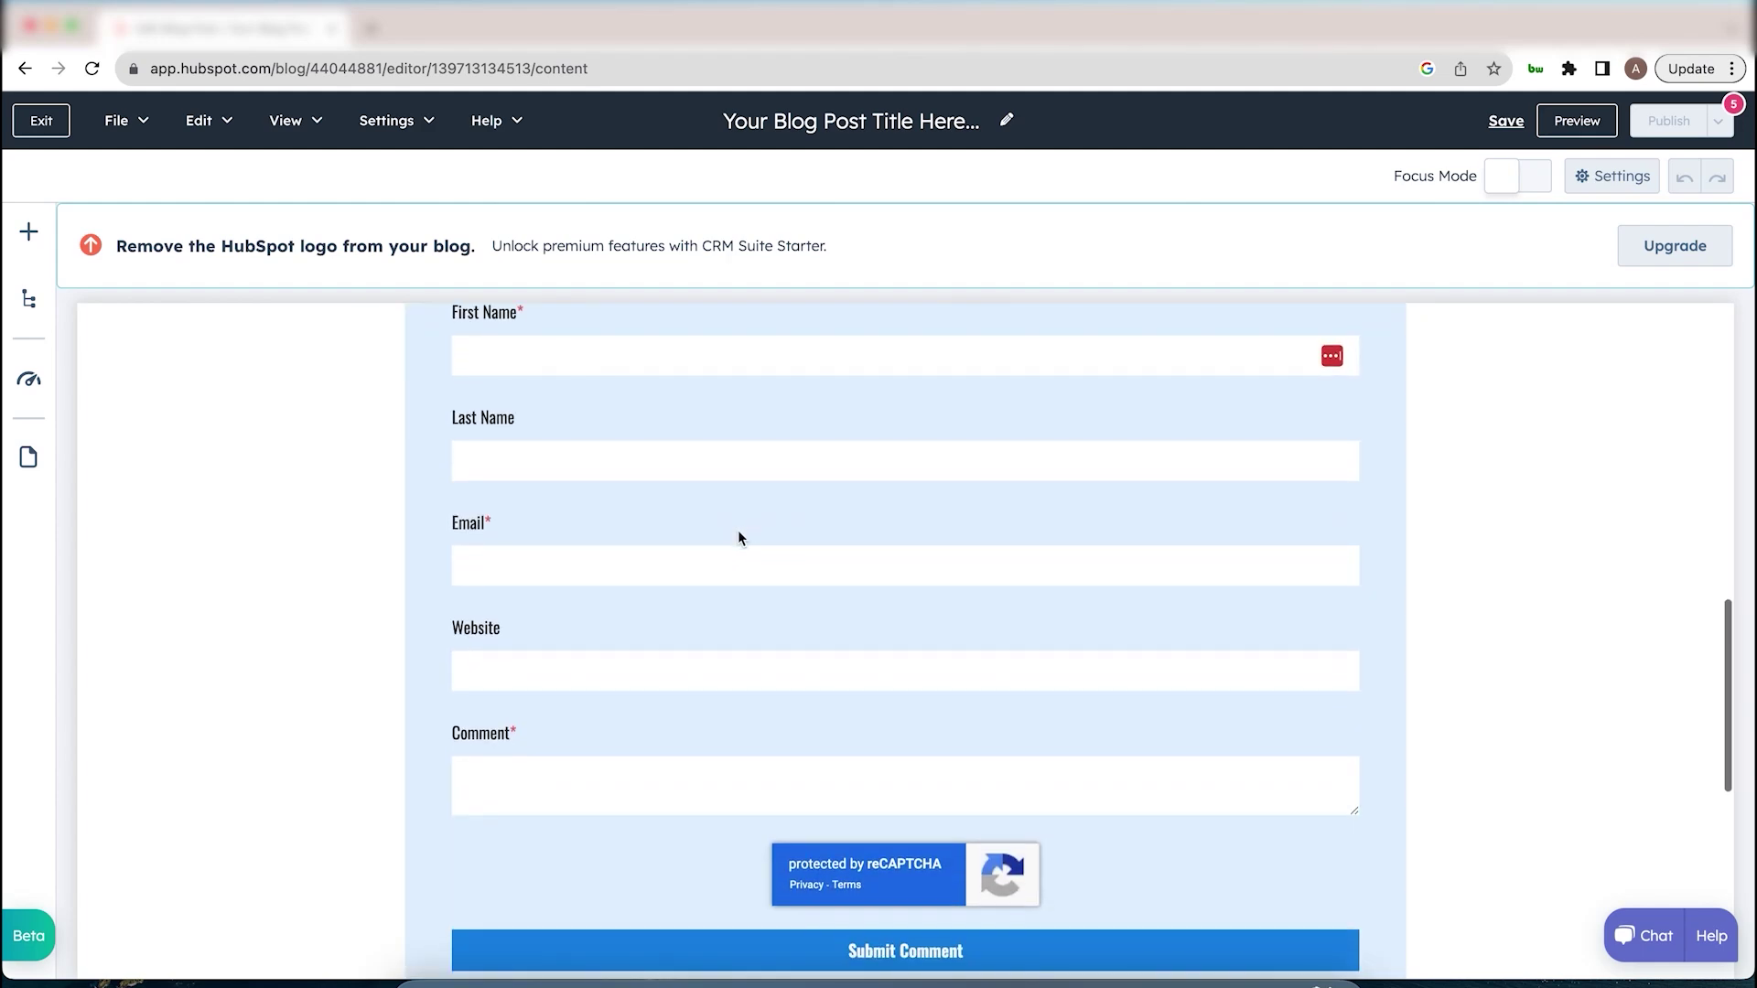
{"action": "scroll", "coordinate": [739, 538], "scroll_direction": "up", "scroll_amount": 10}
{"action": "mouse_move", "coordinate": [906, 364]}
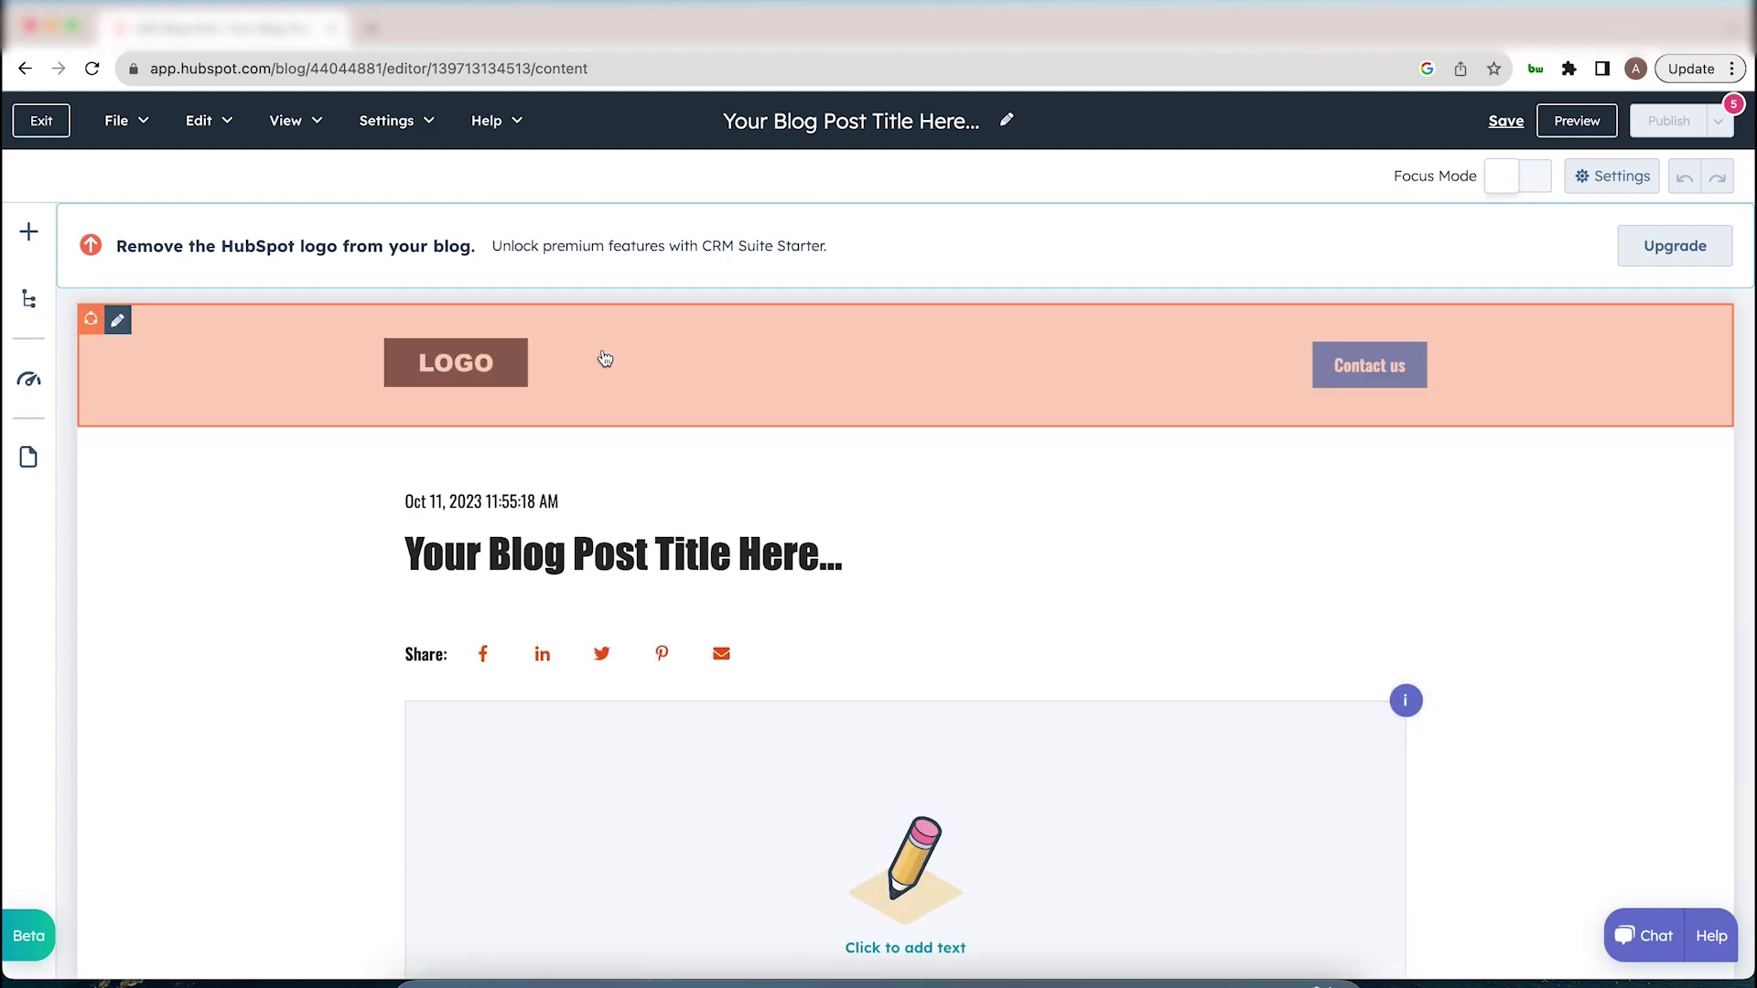
- Open the website header in the global content editor and expand its Logo settings
{"action": "left_click", "coordinate": [292, 341]}
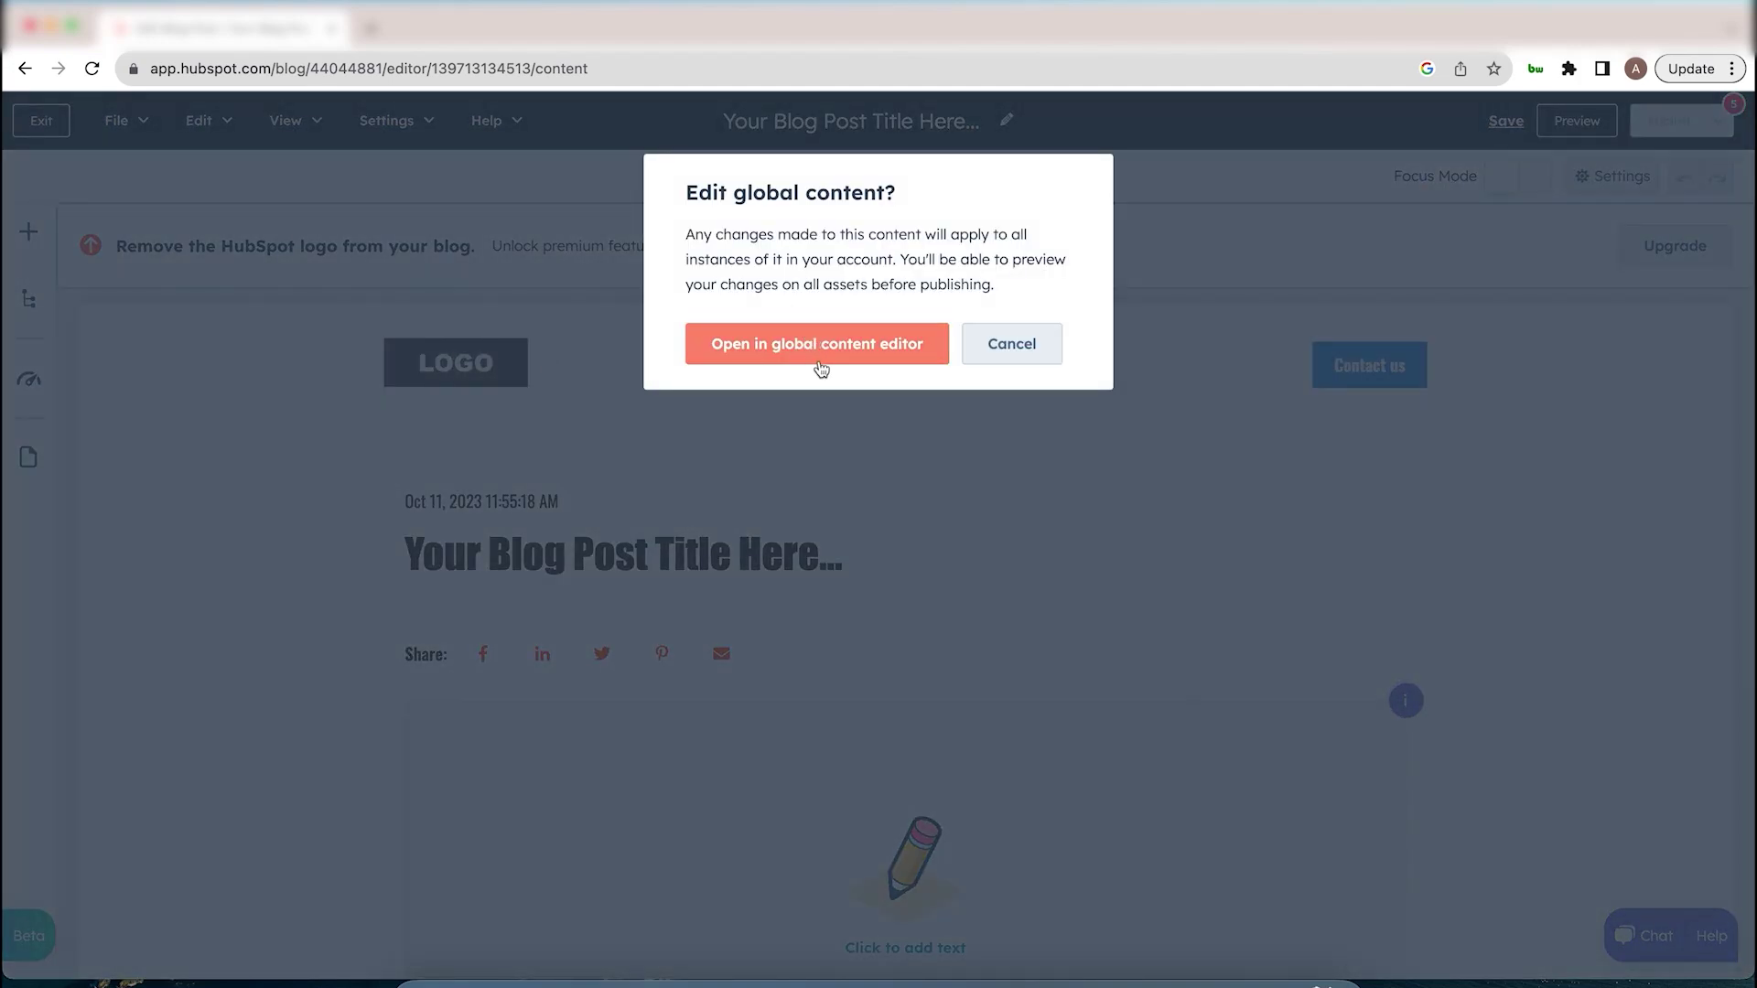
{"action": "left_click", "coordinate": [814, 361]}
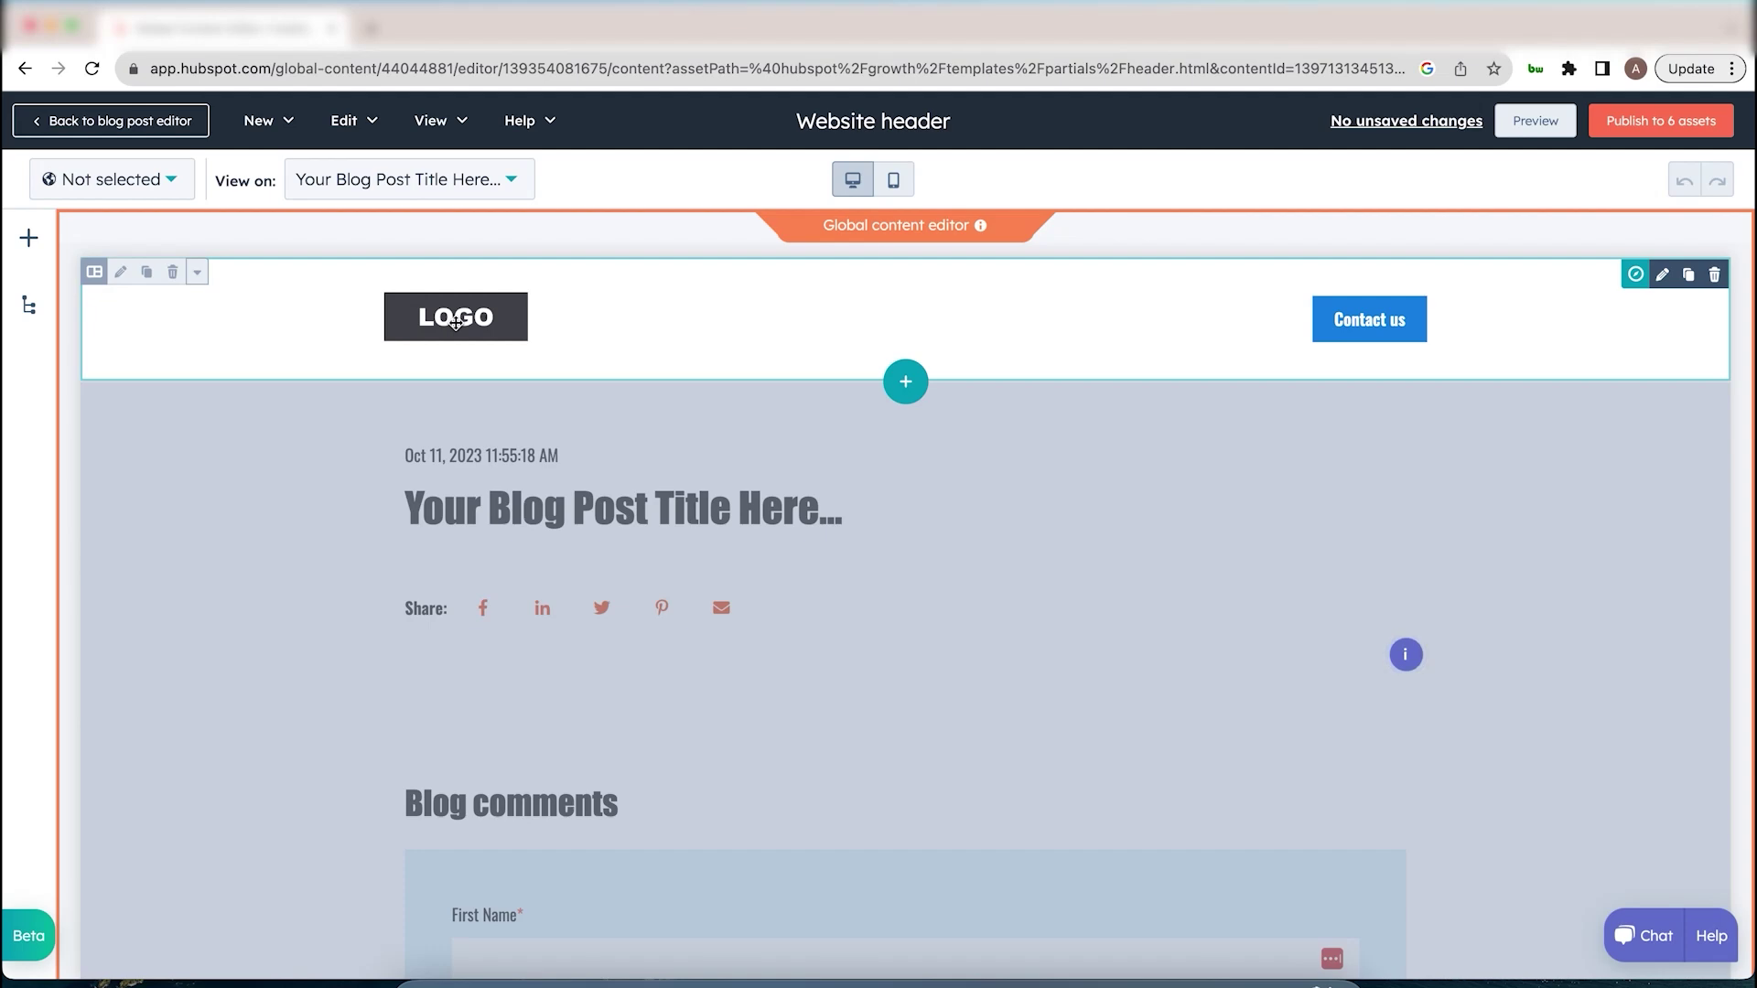
{"action": "left_click", "coordinate": [456, 321]}
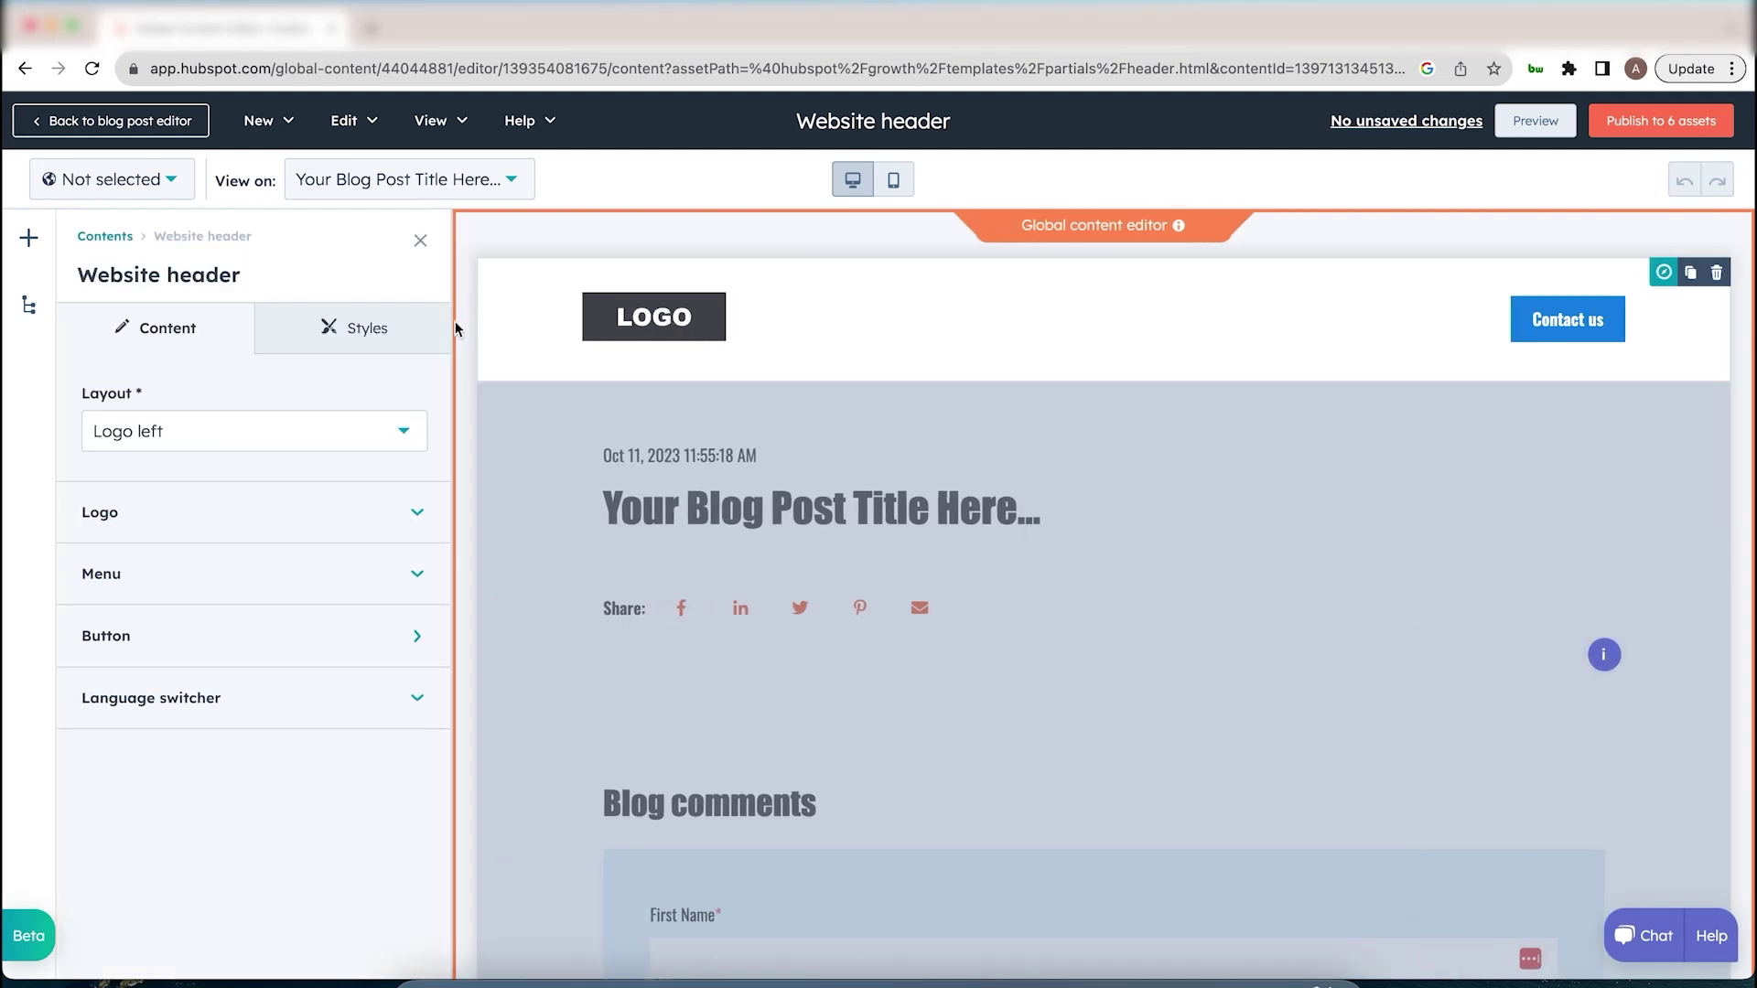
{"action": "left_click", "coordinate": [417, 515]}
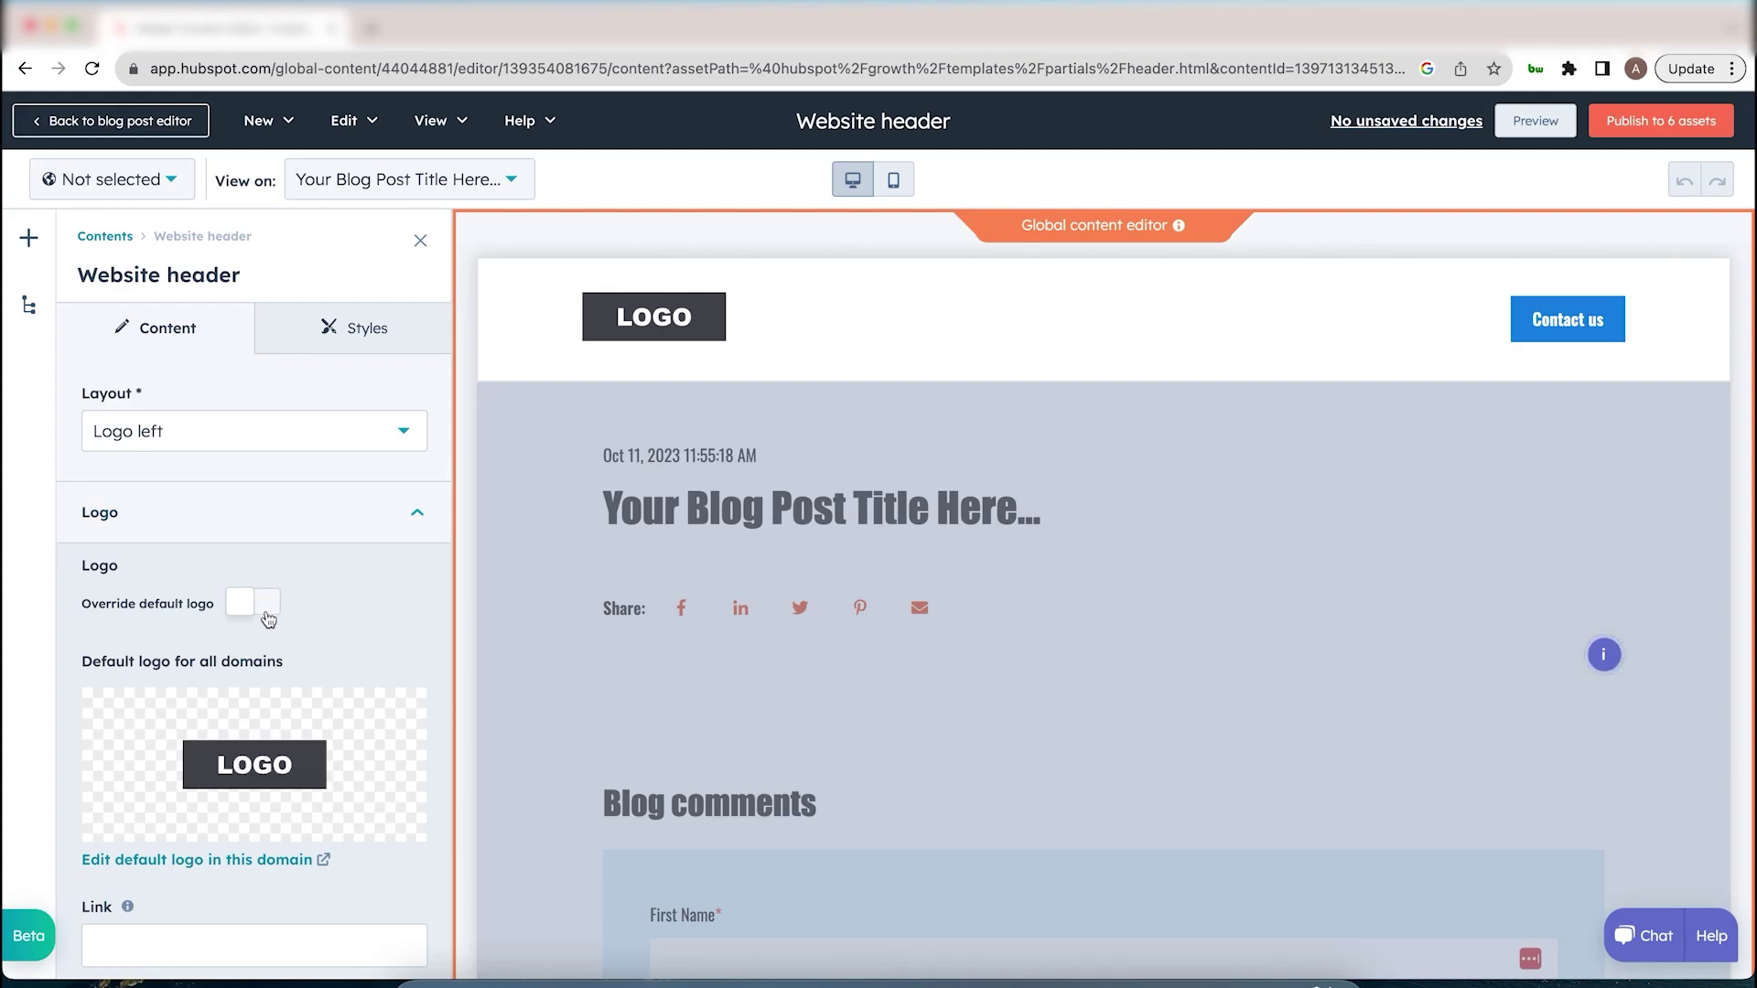
- Review the header's 'Contact us' button settings, then close the panel and head back
{"action": "scroll", "coordinate": [268, 620], "scroll_direction": "down", "scroll_amount": 2}
{"action": "scroll", "coordinate": [268, 621], "scroll_direction": "down", "scroll_amount": 2}
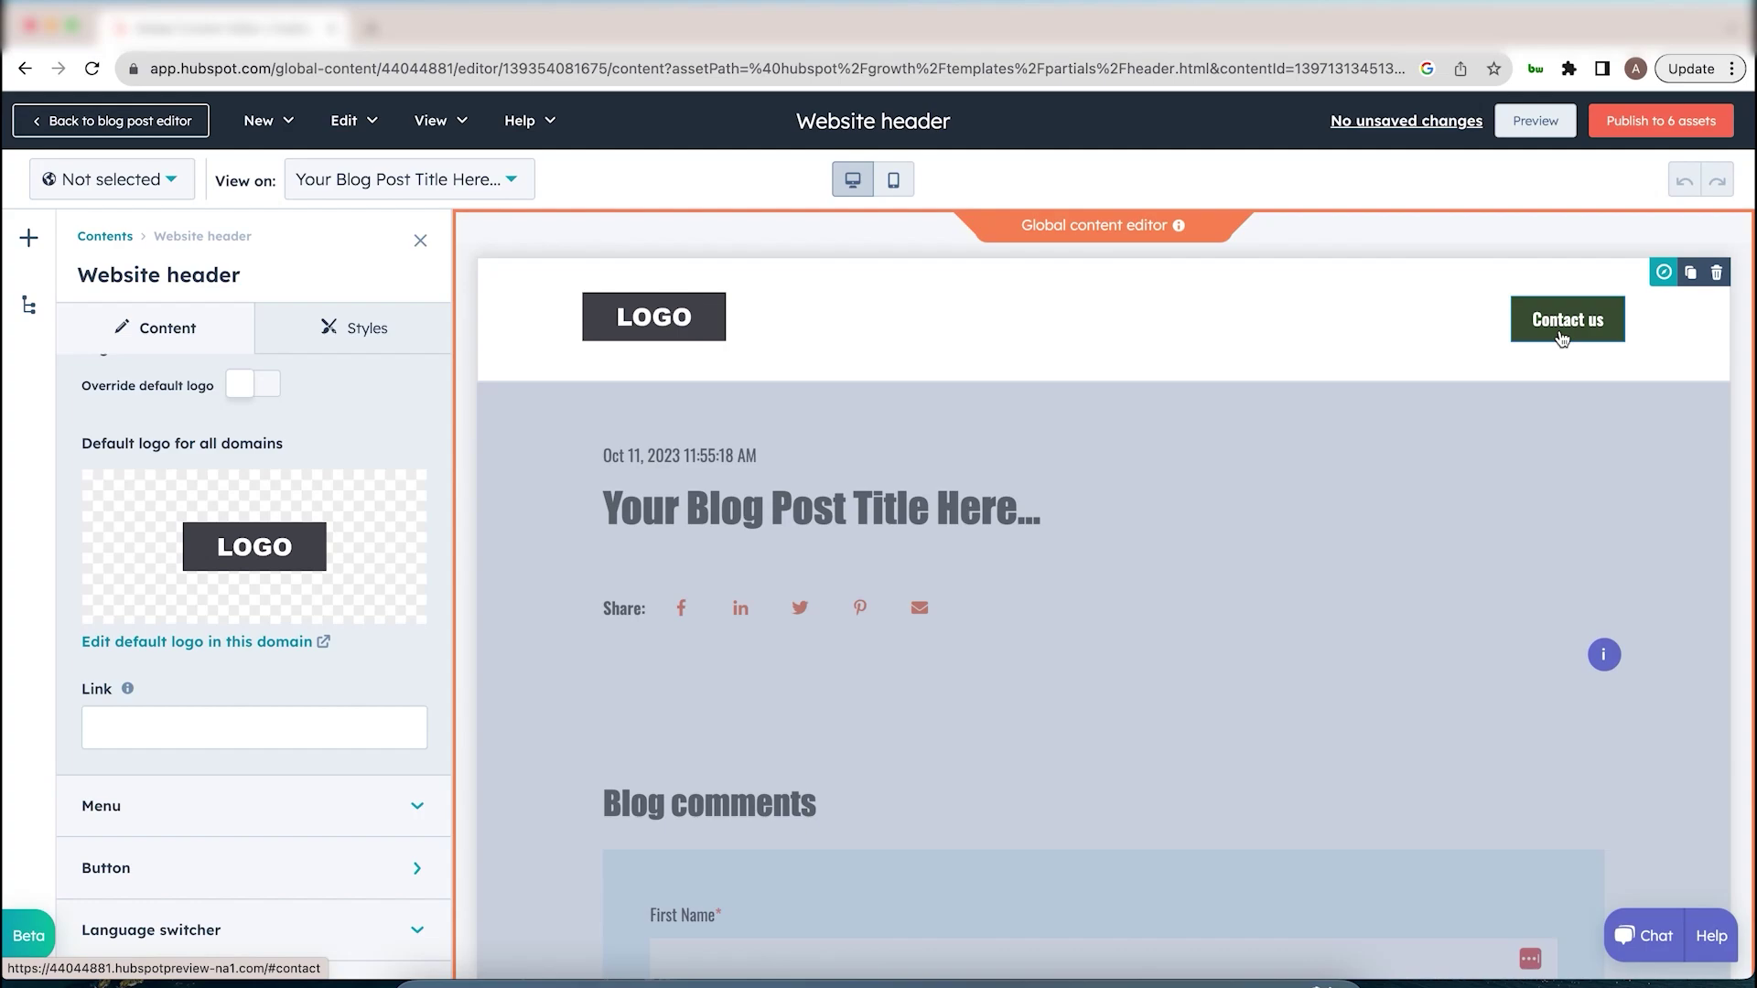
{"action": "left_click", "coordinate": [261, 868]}
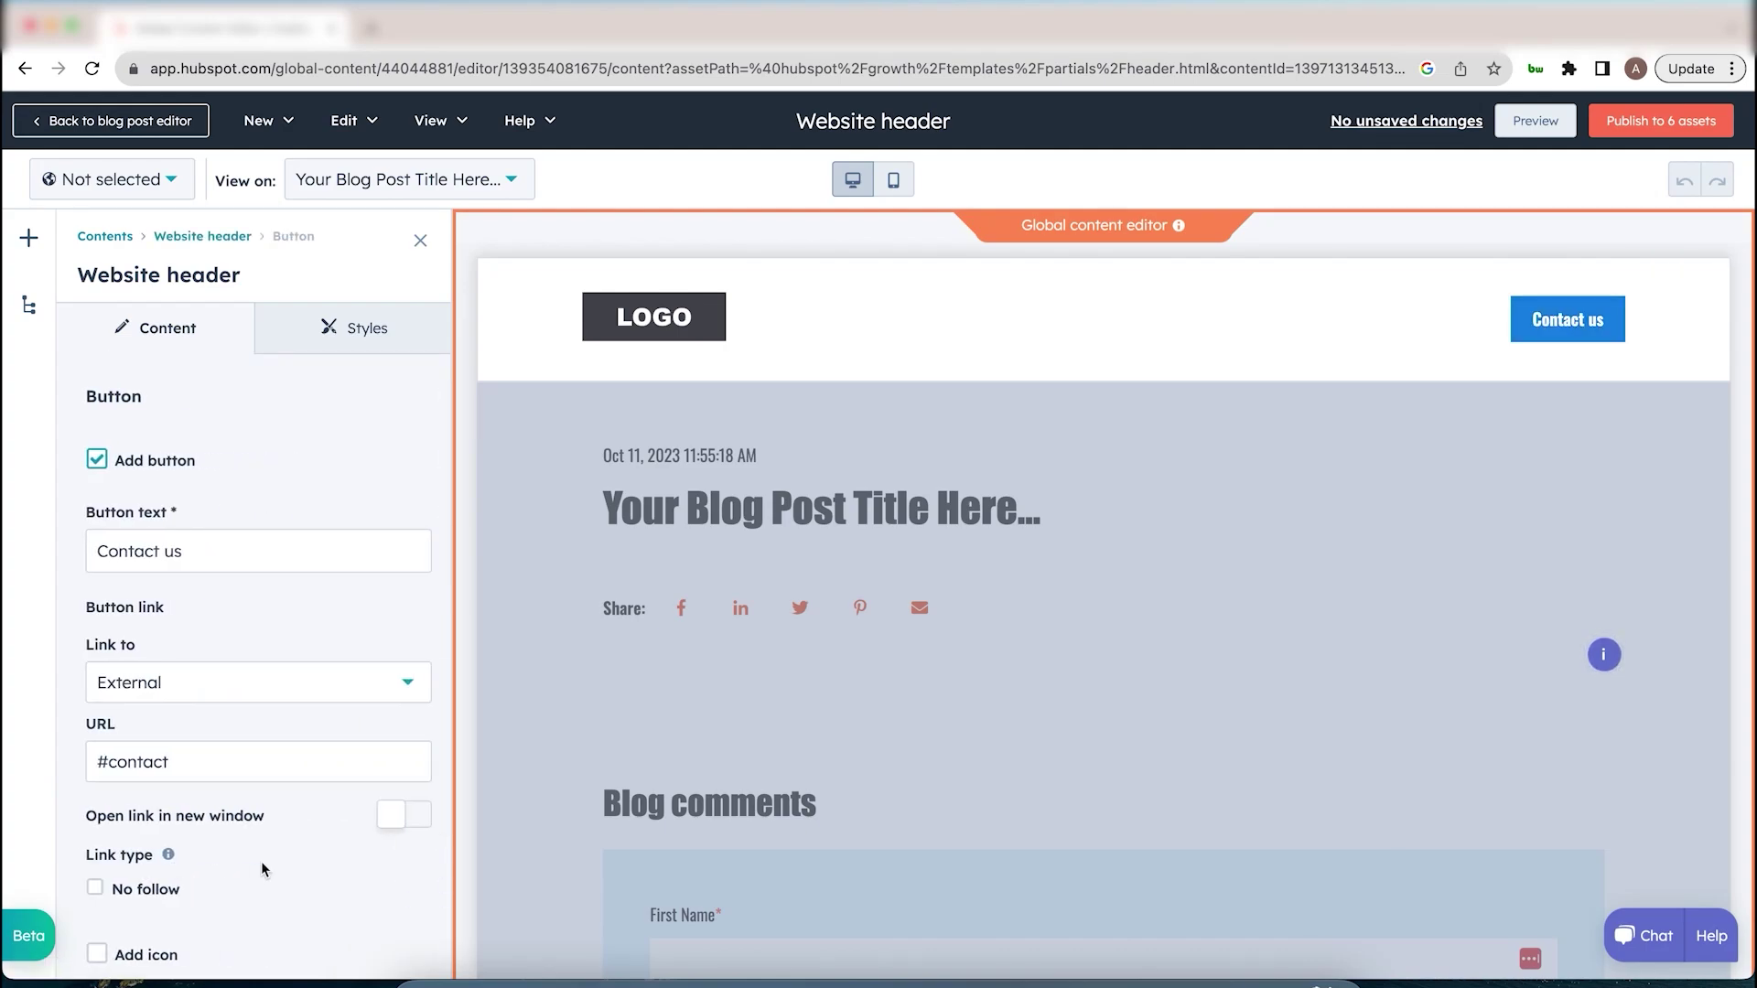
{"action": "triple_click", "coordinate": [205, 551]}
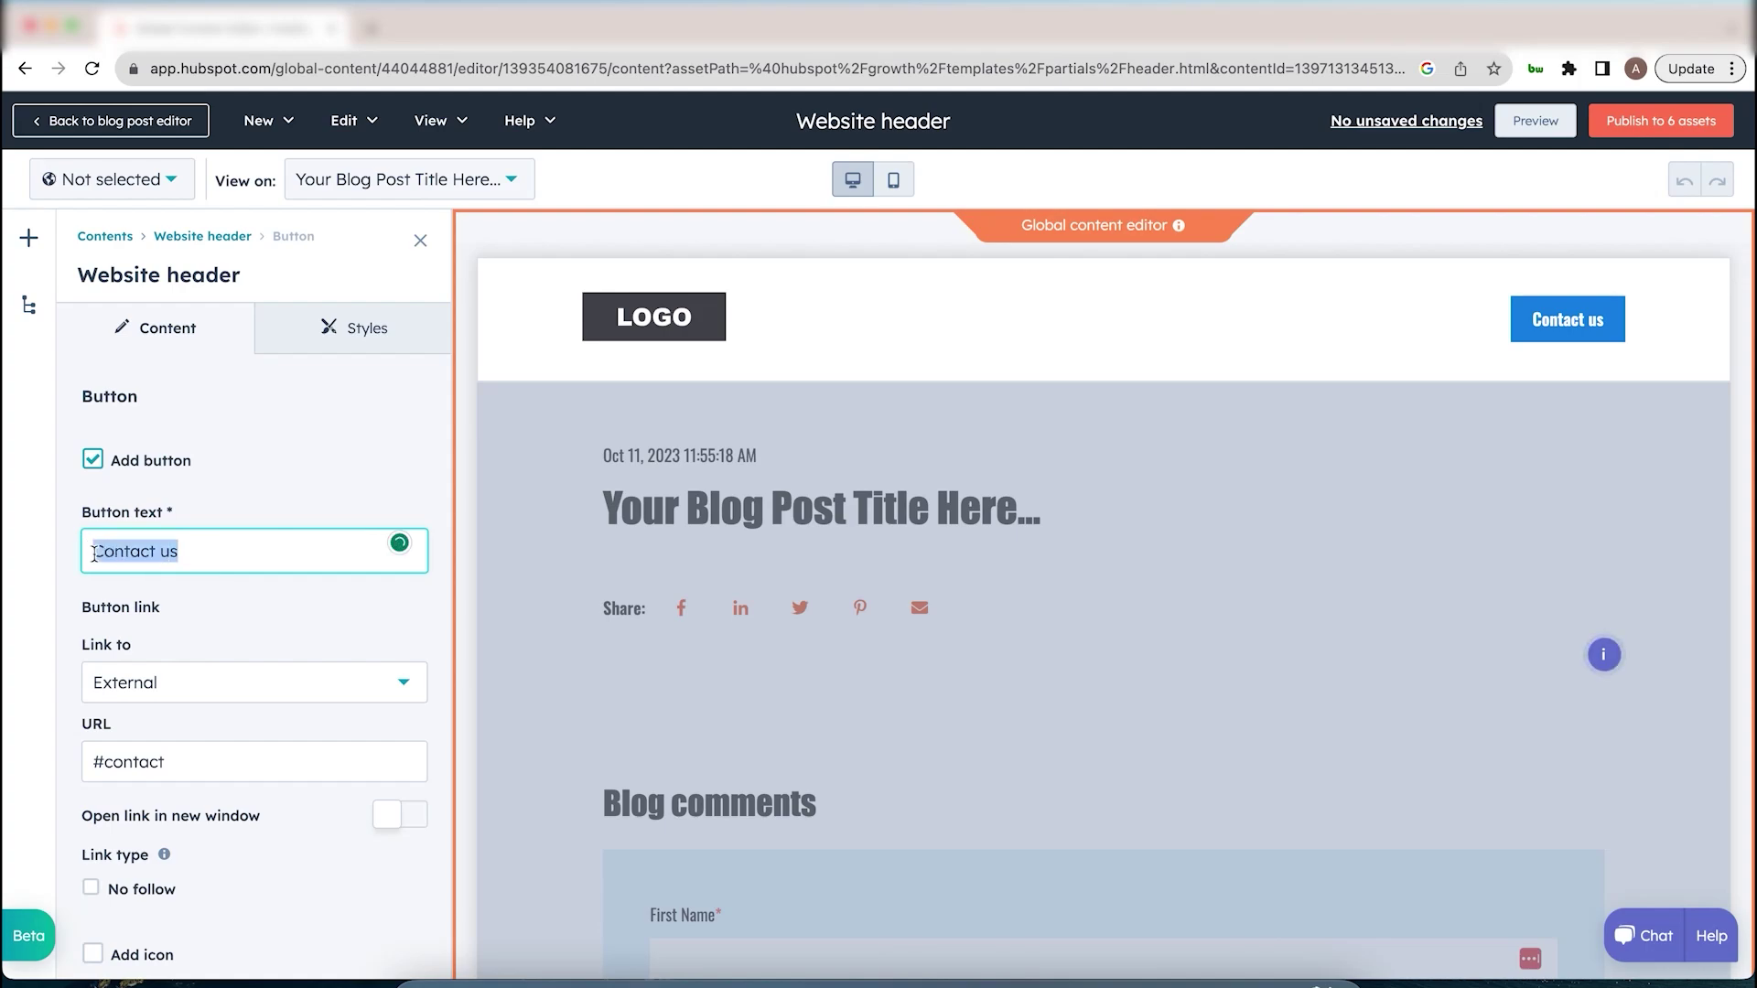
{"action": "scroll", "coordinate": [201, 595], "scroll_direction": "down", "scroll_amount": 1}
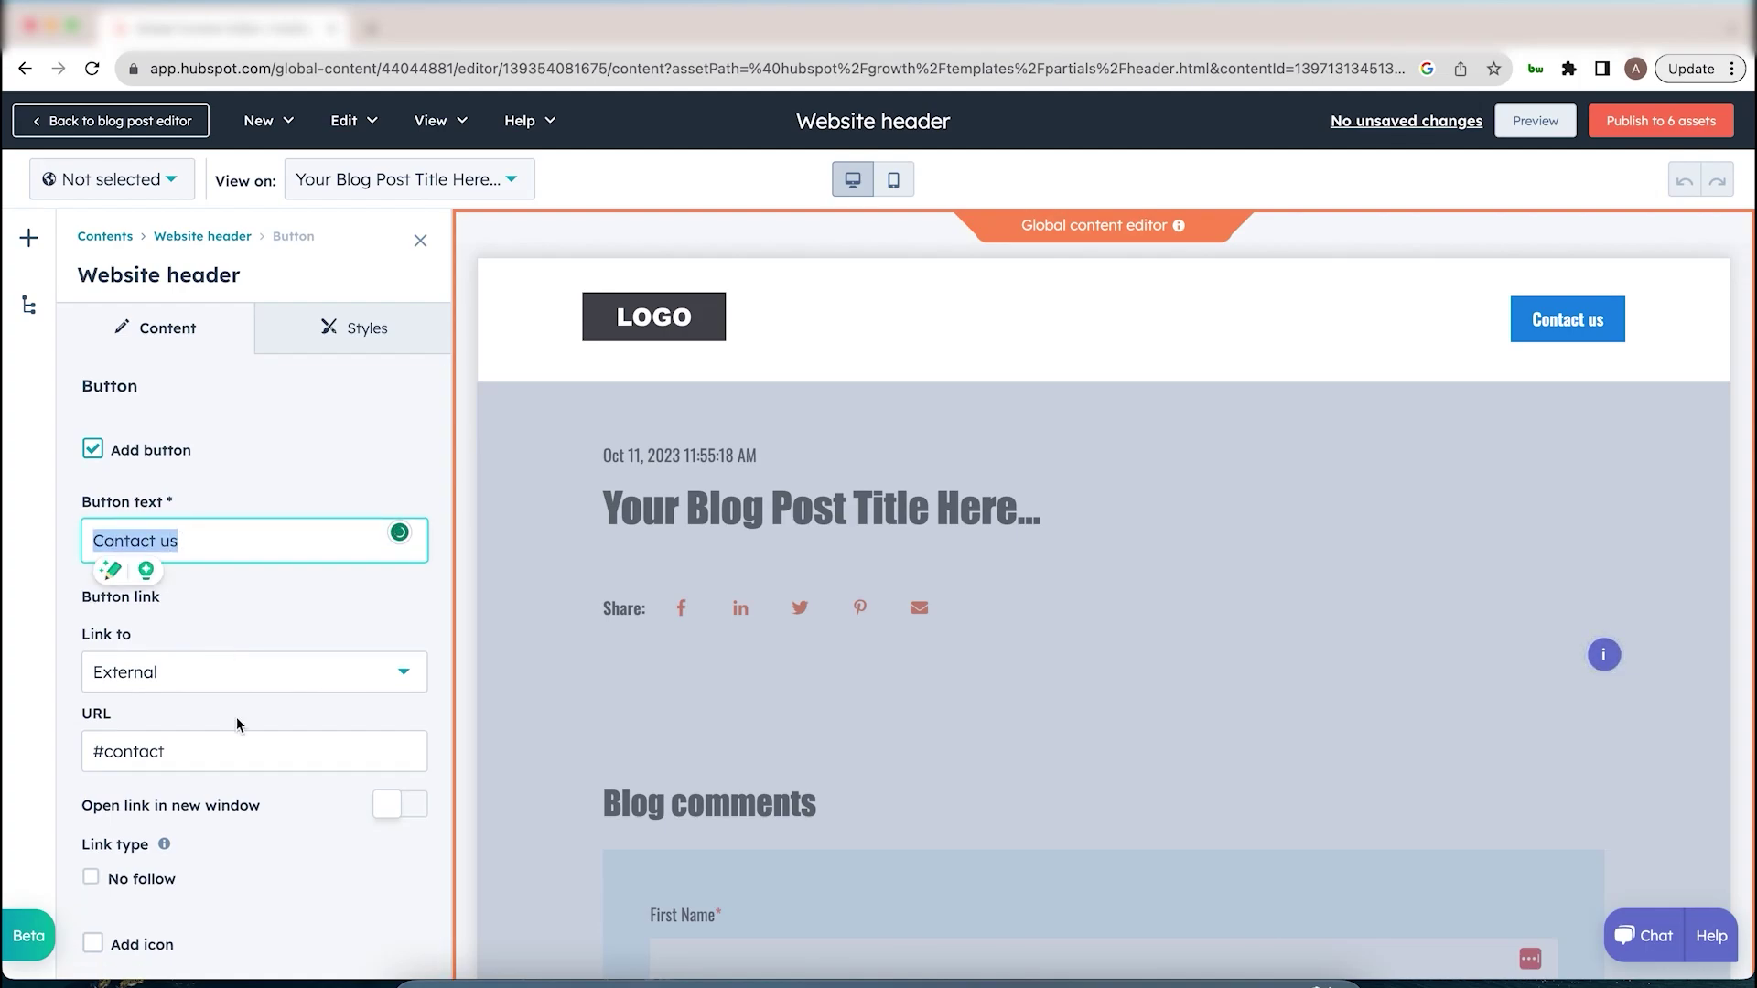
{"action": "left_click", "coordinate": [422, 243]}
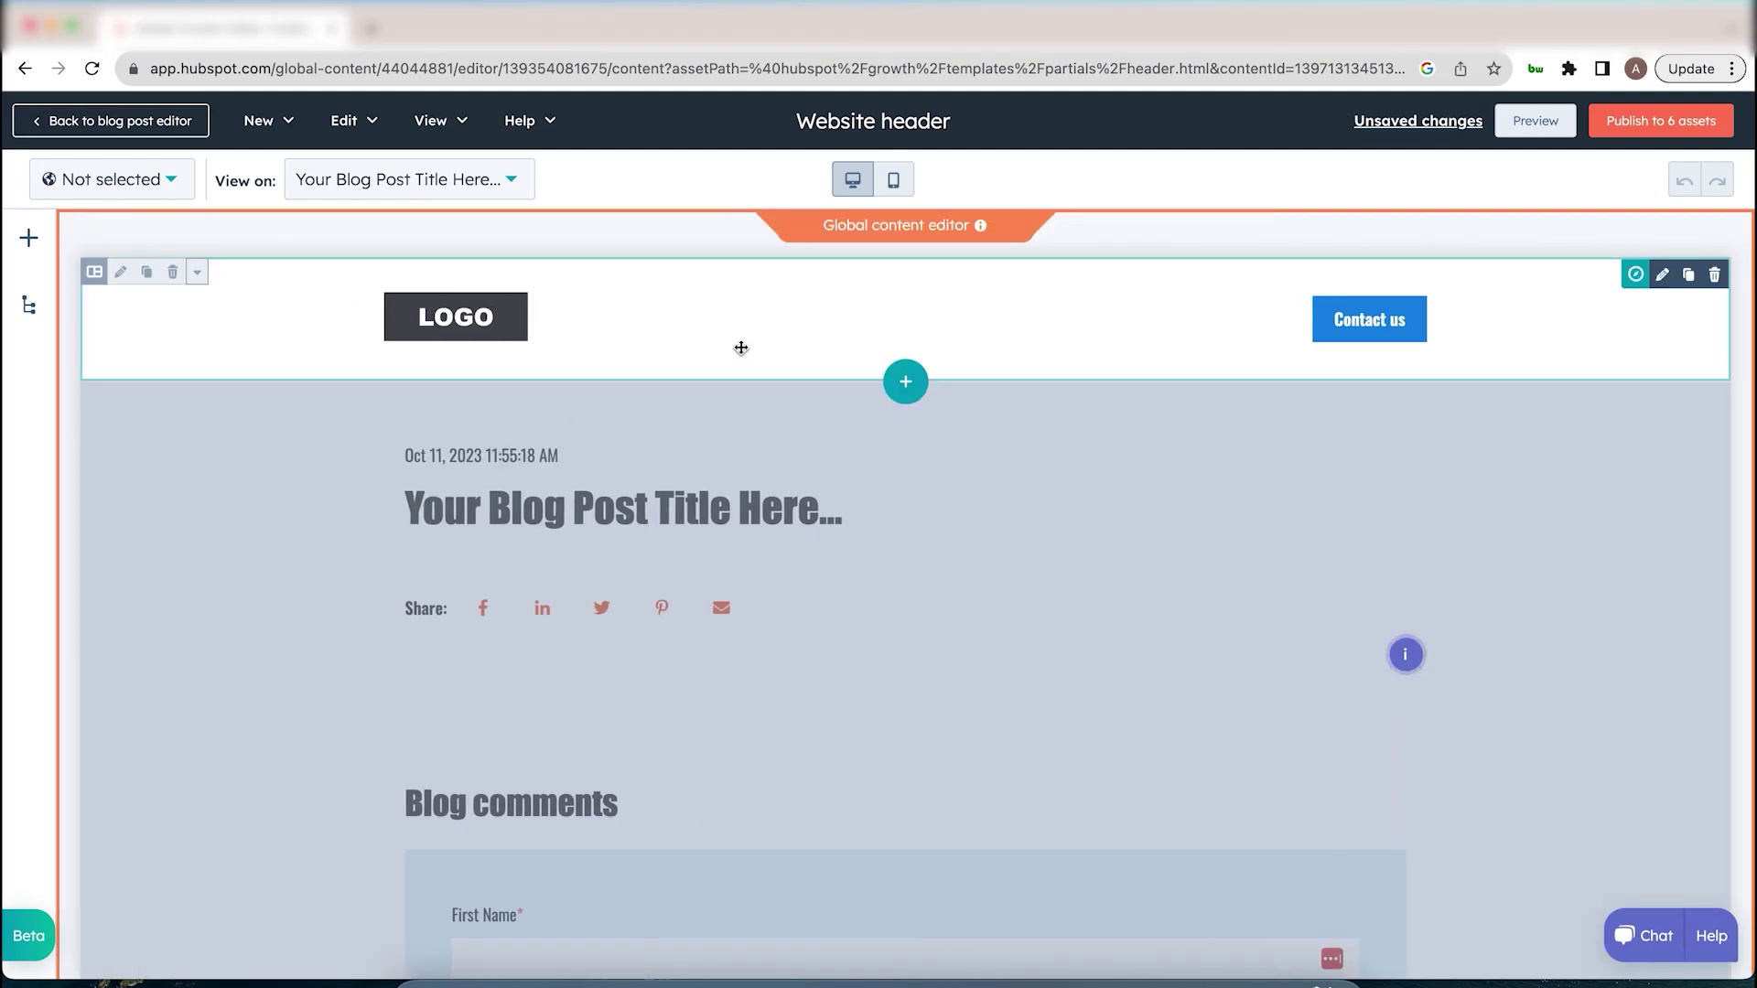
{"action": "scroll", "coordinate": [743, 629], "scroll_direction": "down", "scroll_amount": 1}
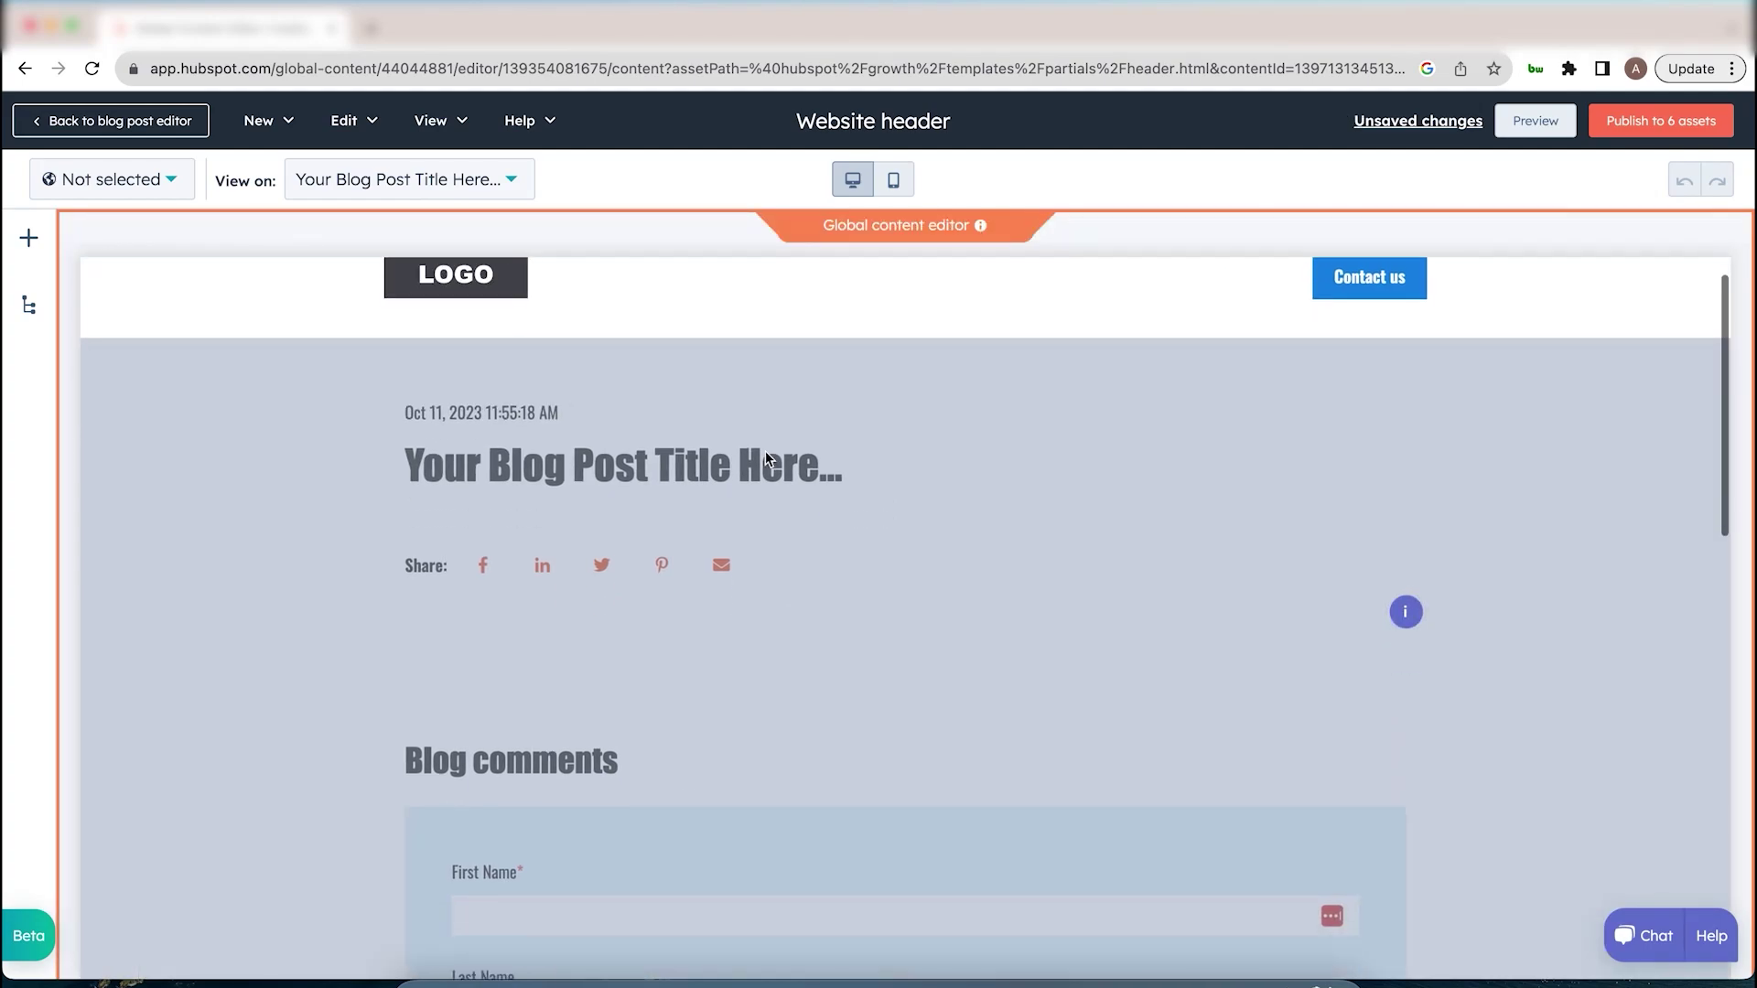
{"action": "left_click", "coordinate": [182, 134]}
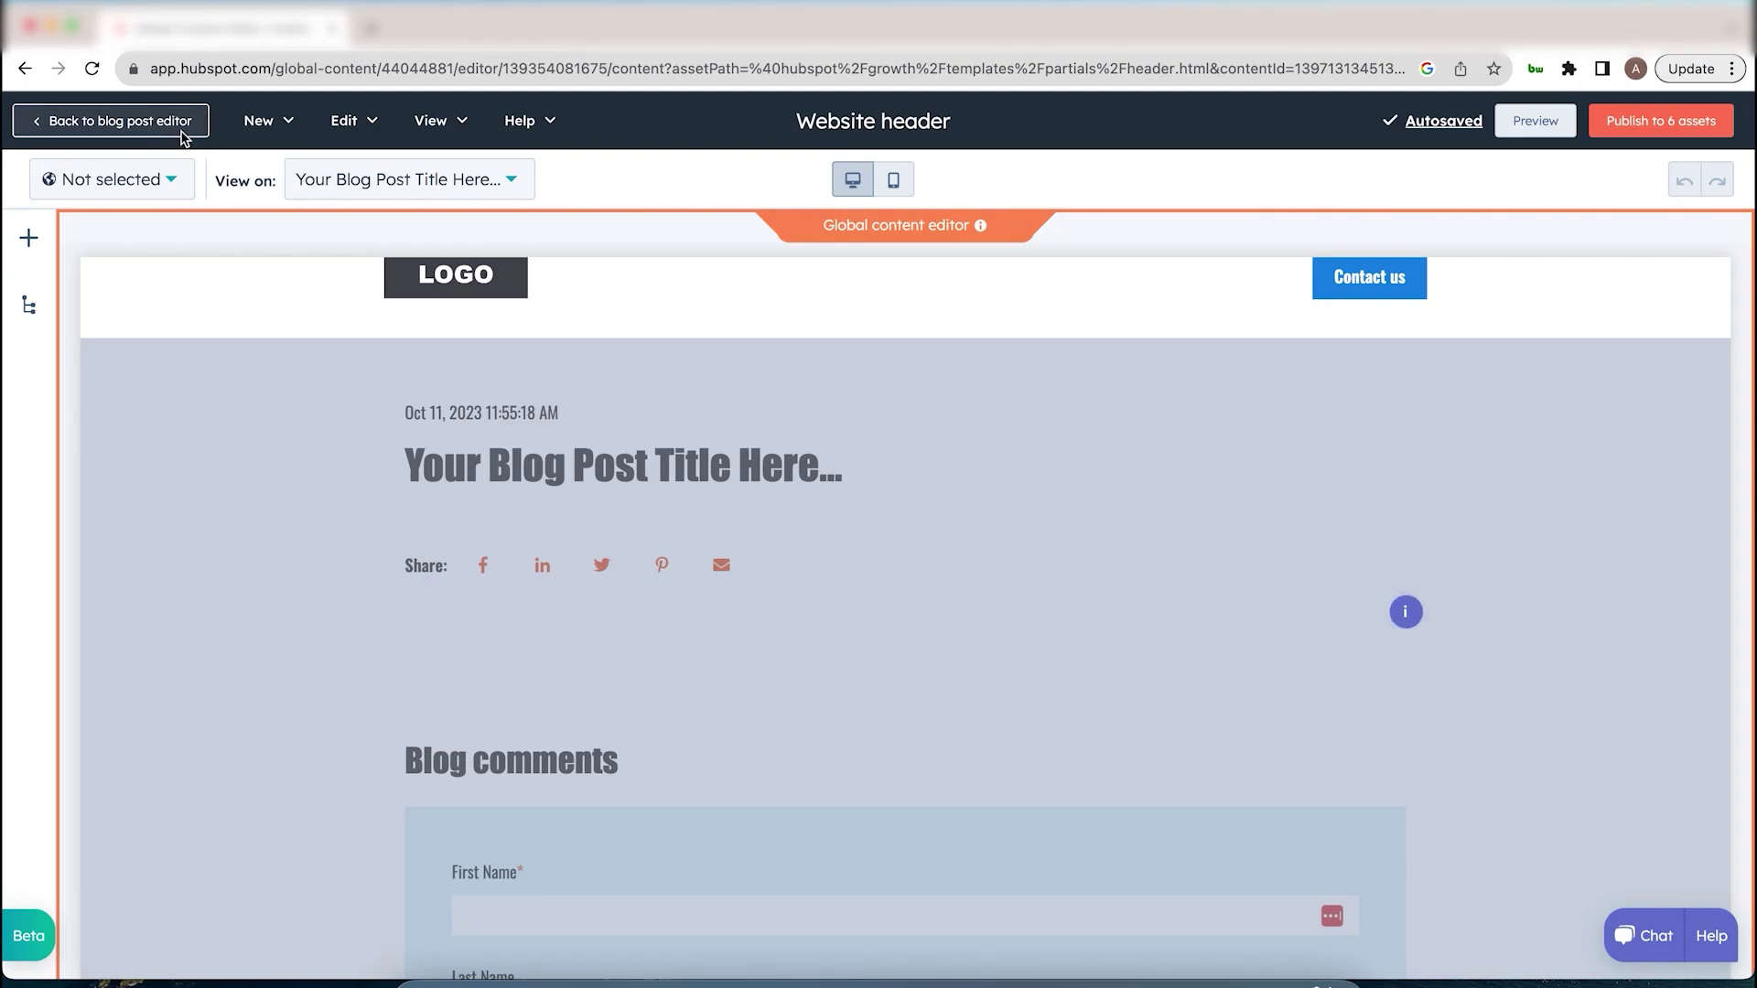
- Back in the post editor, write 'This is blog content.' in the post body
{"action": "left_click", "coordinate": [734, 343]}
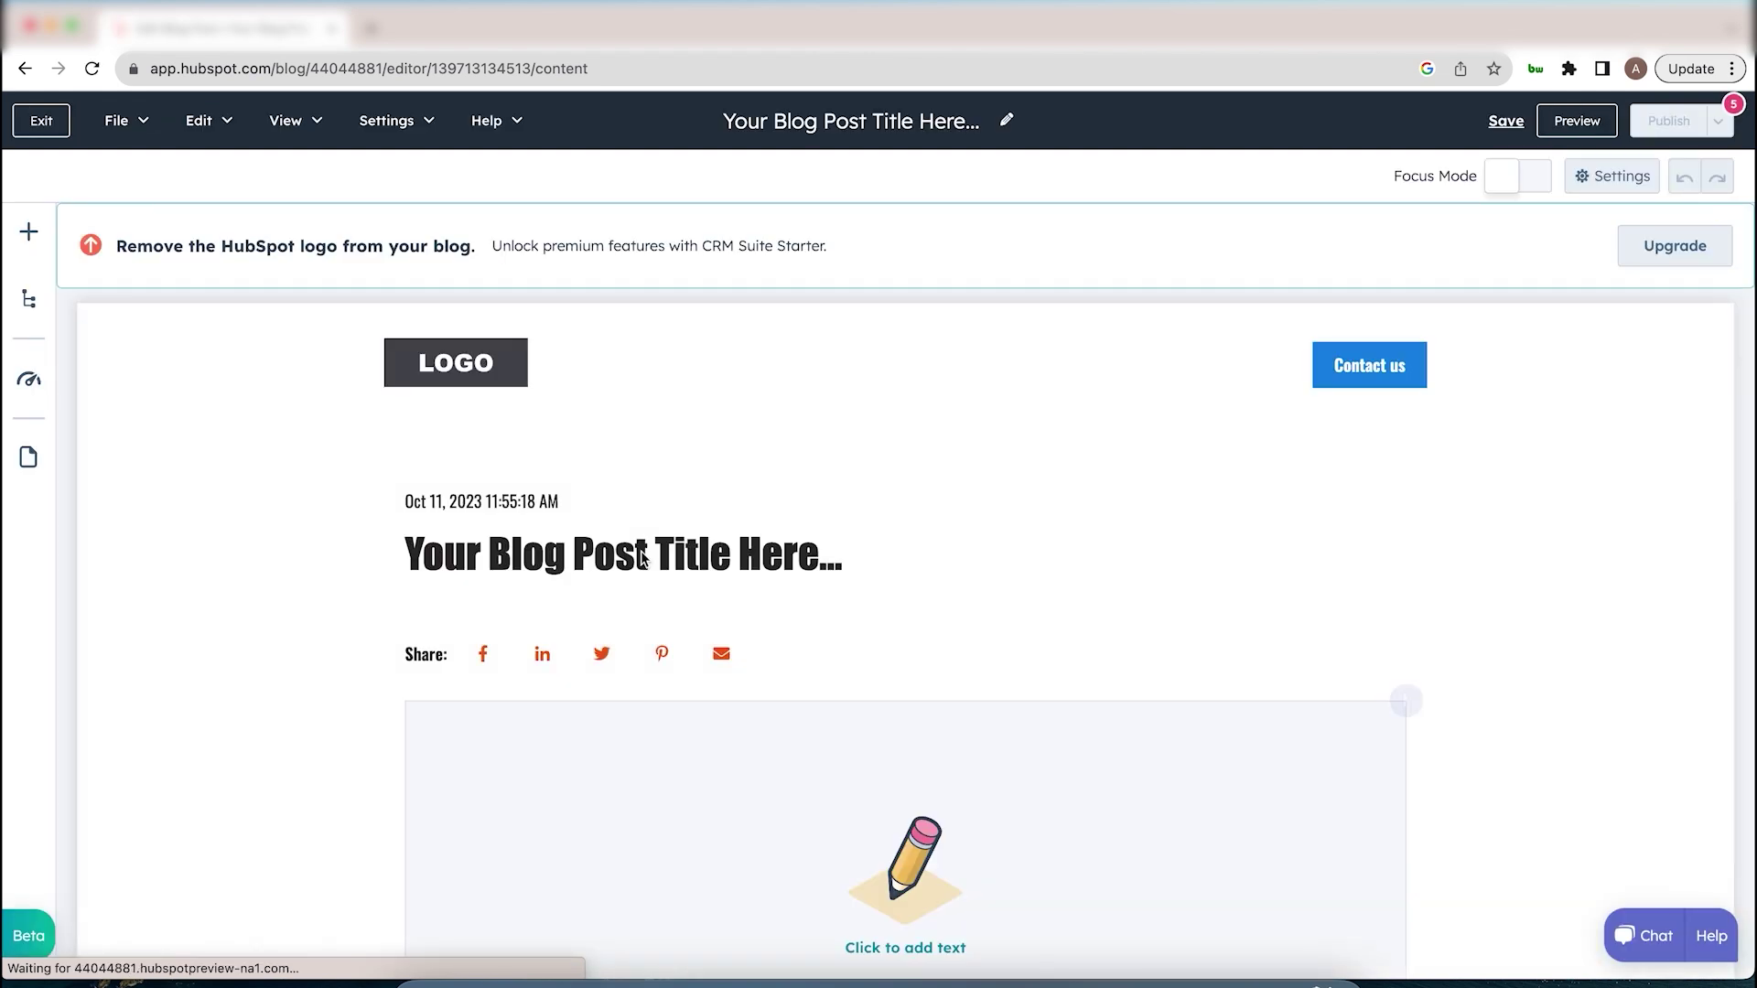
{"action": "scroll", "coordinate": [642, 556], "scroll_direction": "down", "scroll_amount": 3}
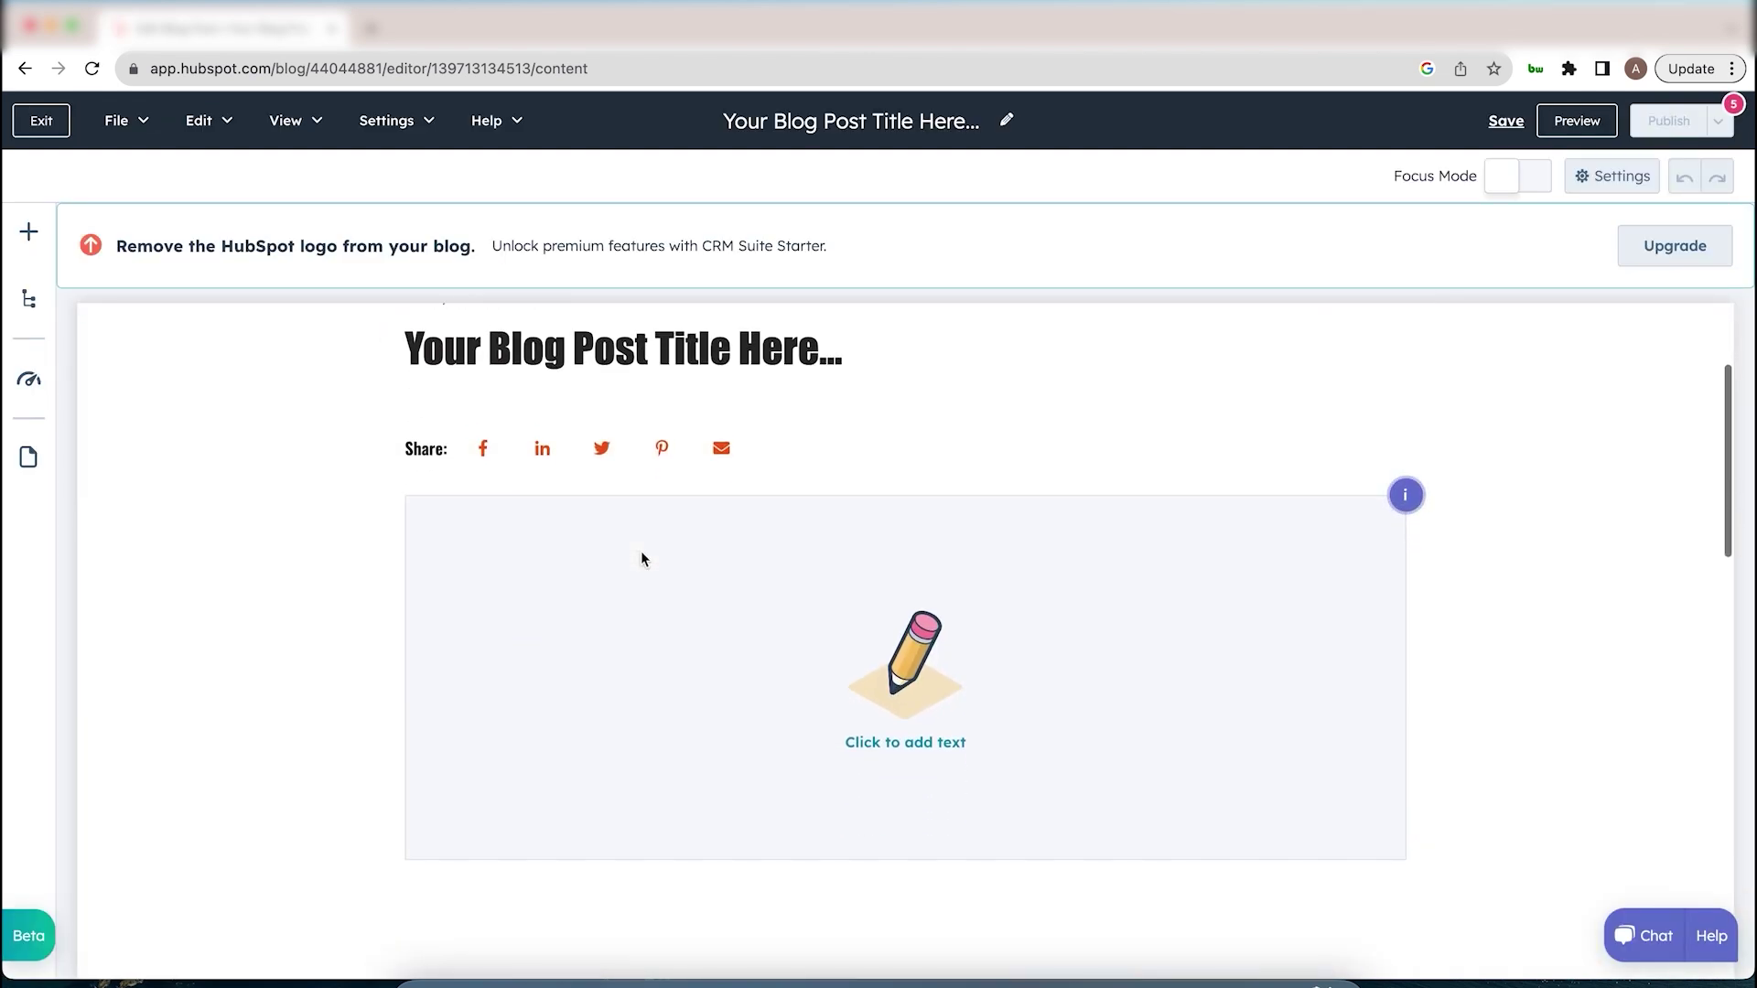
{"action": "scroll", "coordinate": [640, 558], "scroll_direction": "up", "scroll_amount": 3}
{"action": "left_click", "coordinate": [736, 565]}
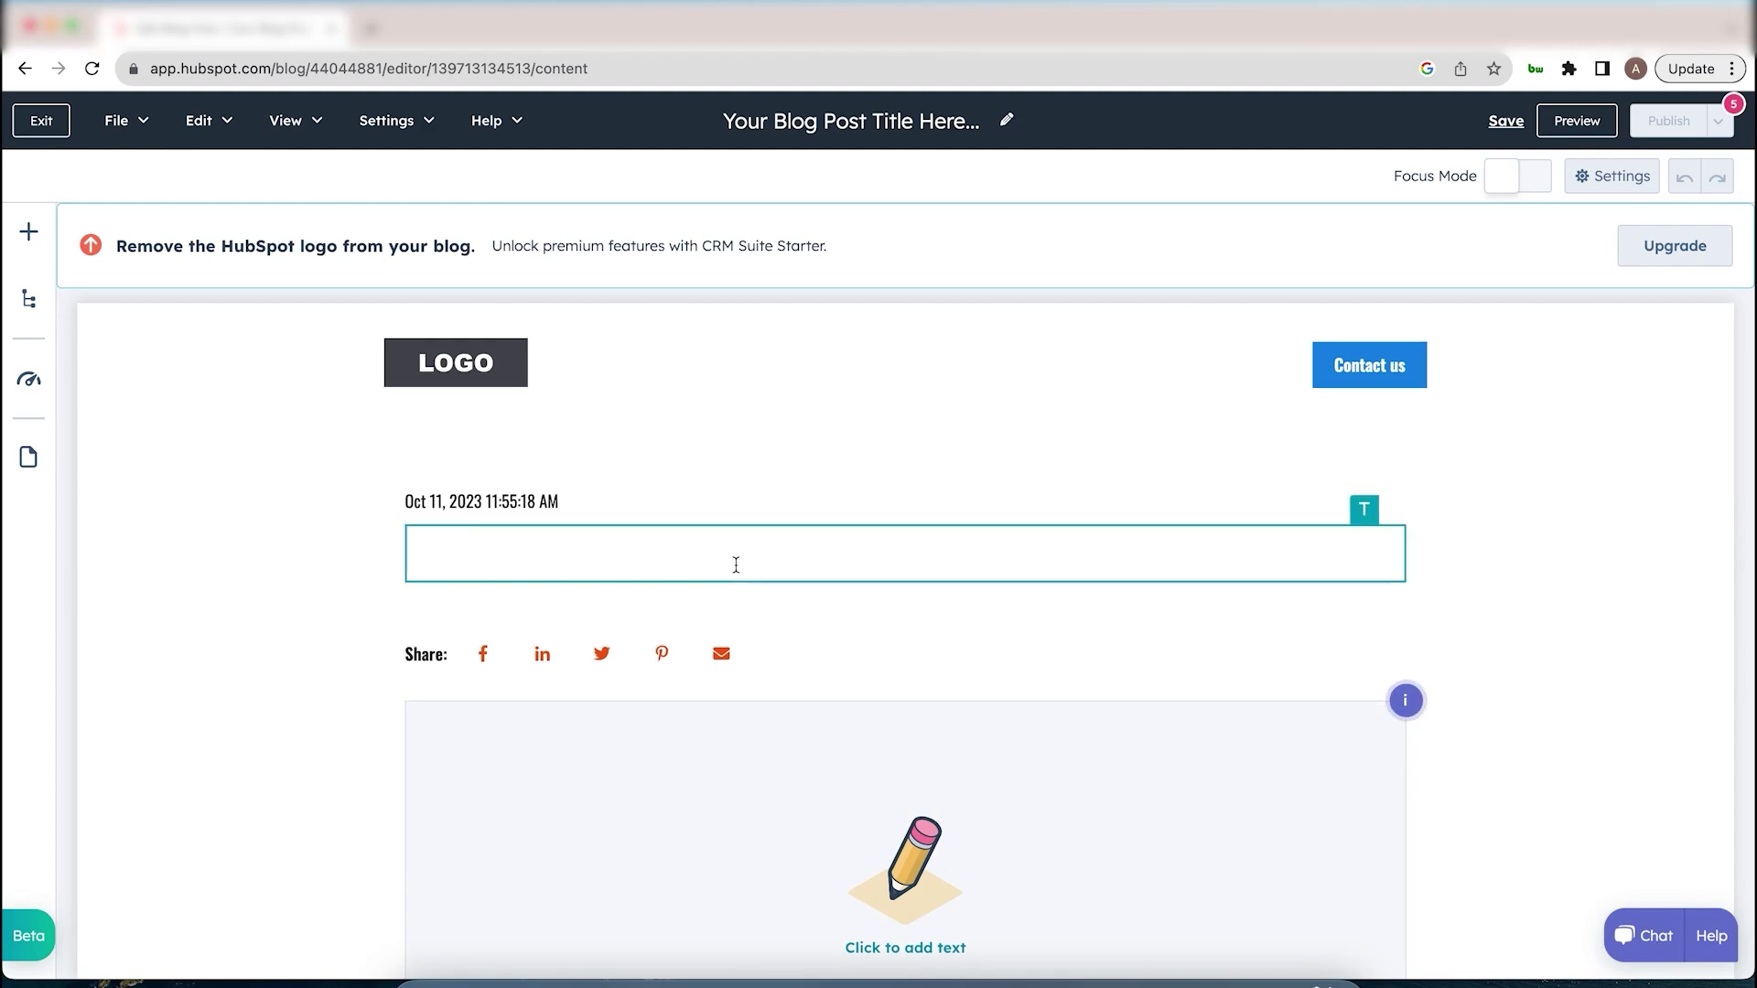
{"action": "left_click", "coordinate": [618, 807]}
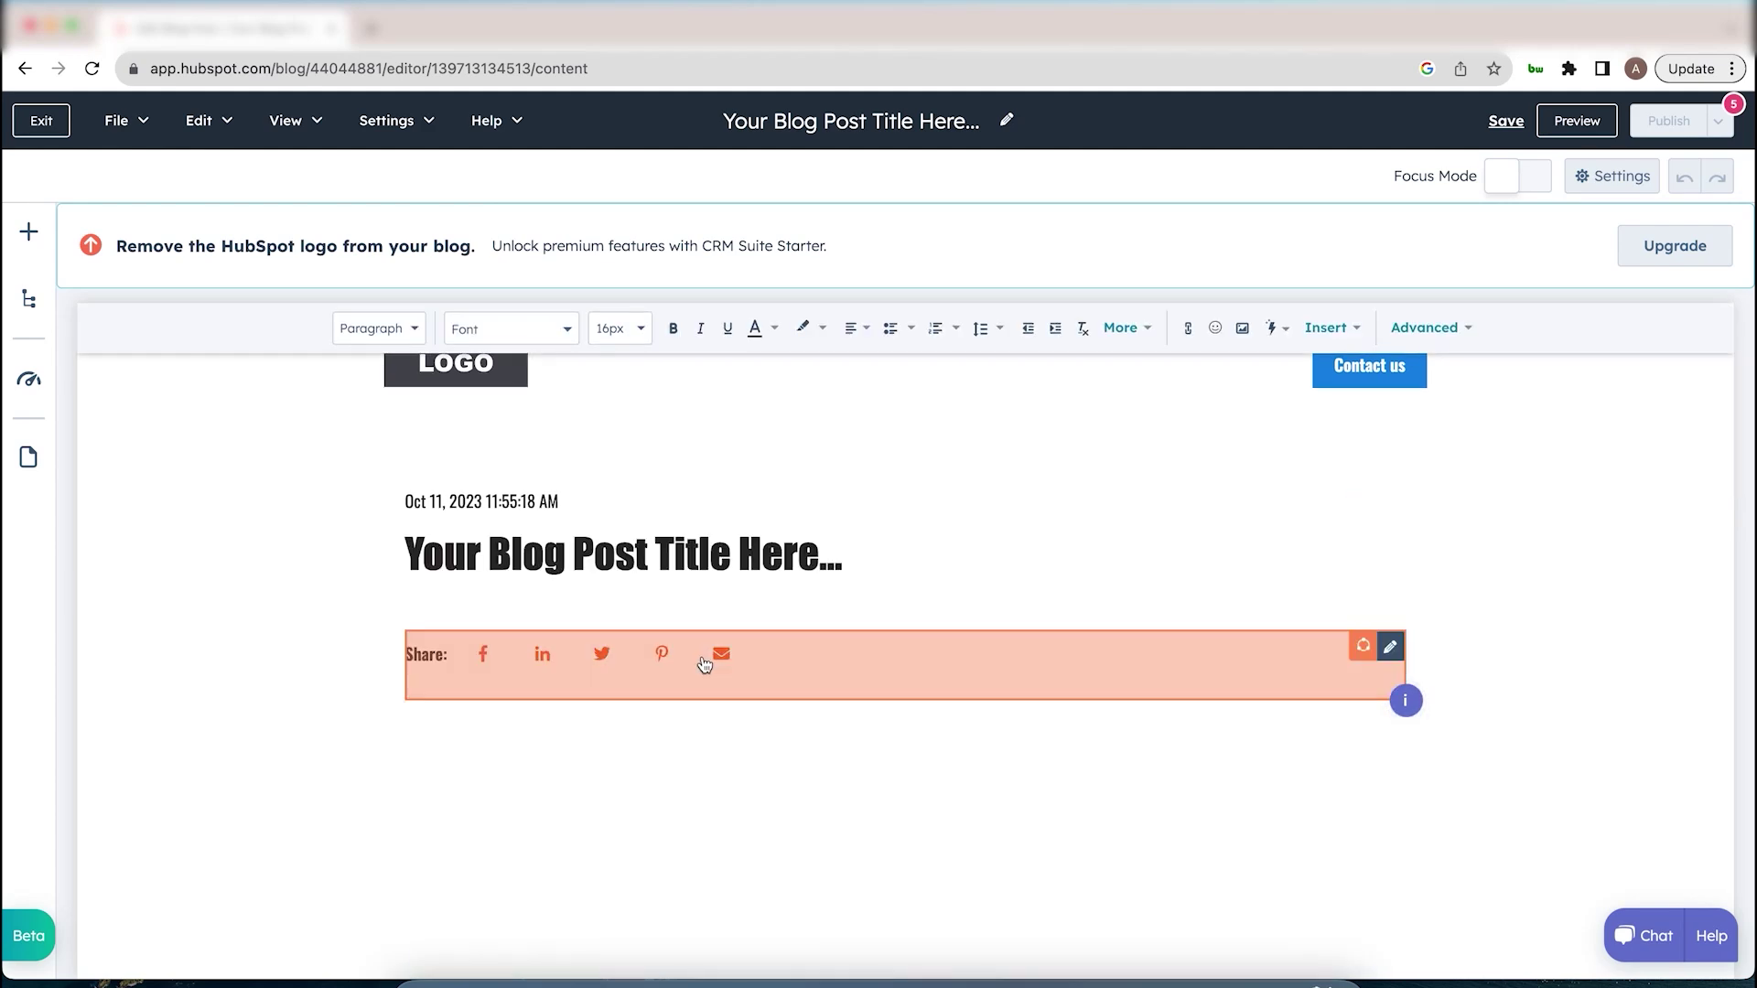
{"action": "scroll", "coordinate": [703, 664], "scroll_direction": "down", "scroll_amount": 3}
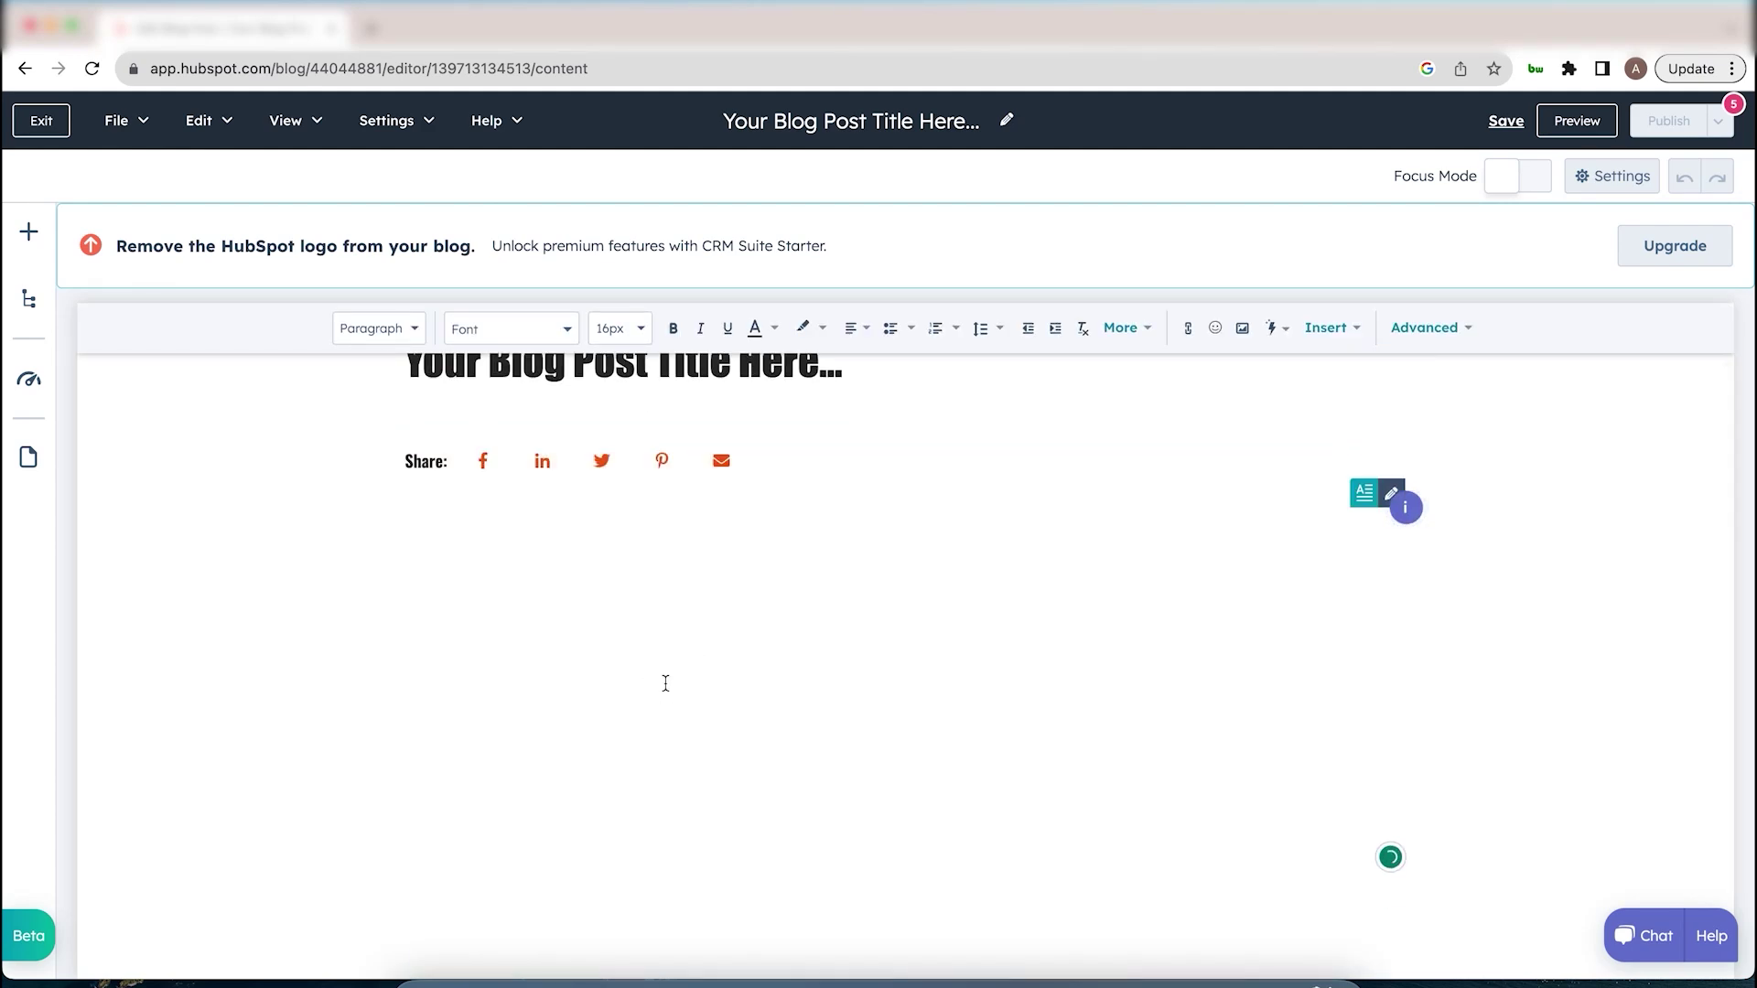
{"action": "type", "text": "This i"}
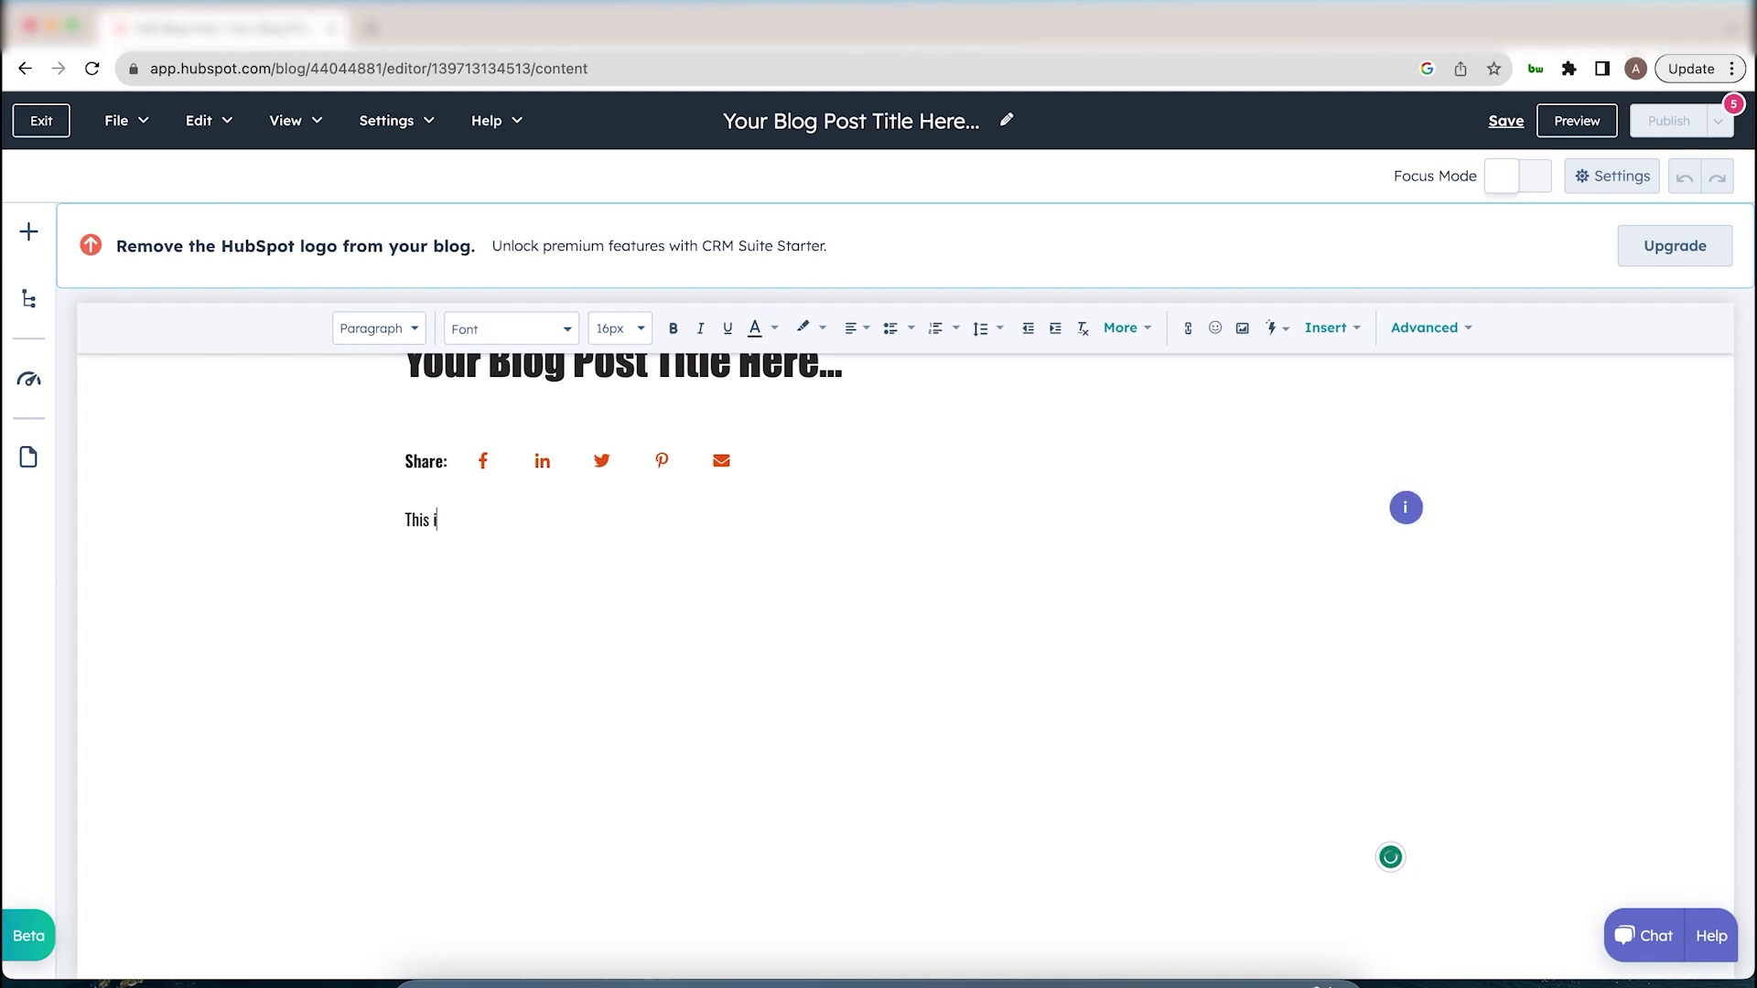
{"action": "type", "text": "s blog "}
{"action": "type", "text": "conte"}
{"action": "type", "text": "nt."}
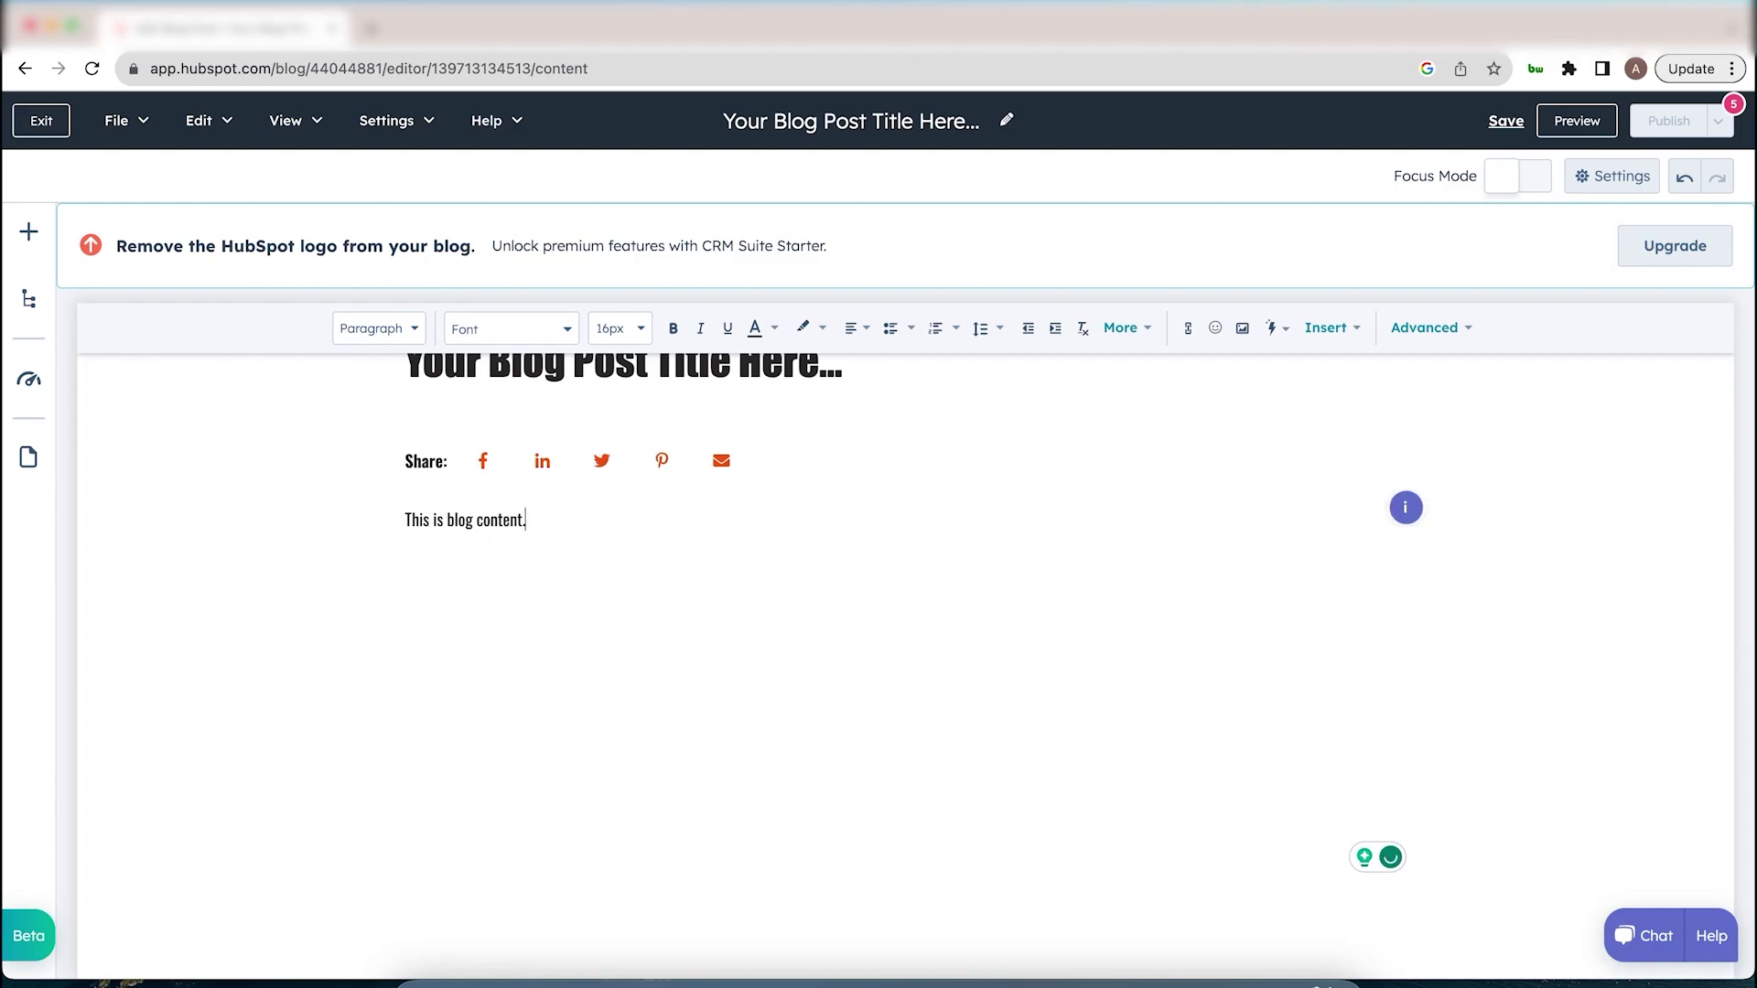
{"action": "key", "text": "super+r"}
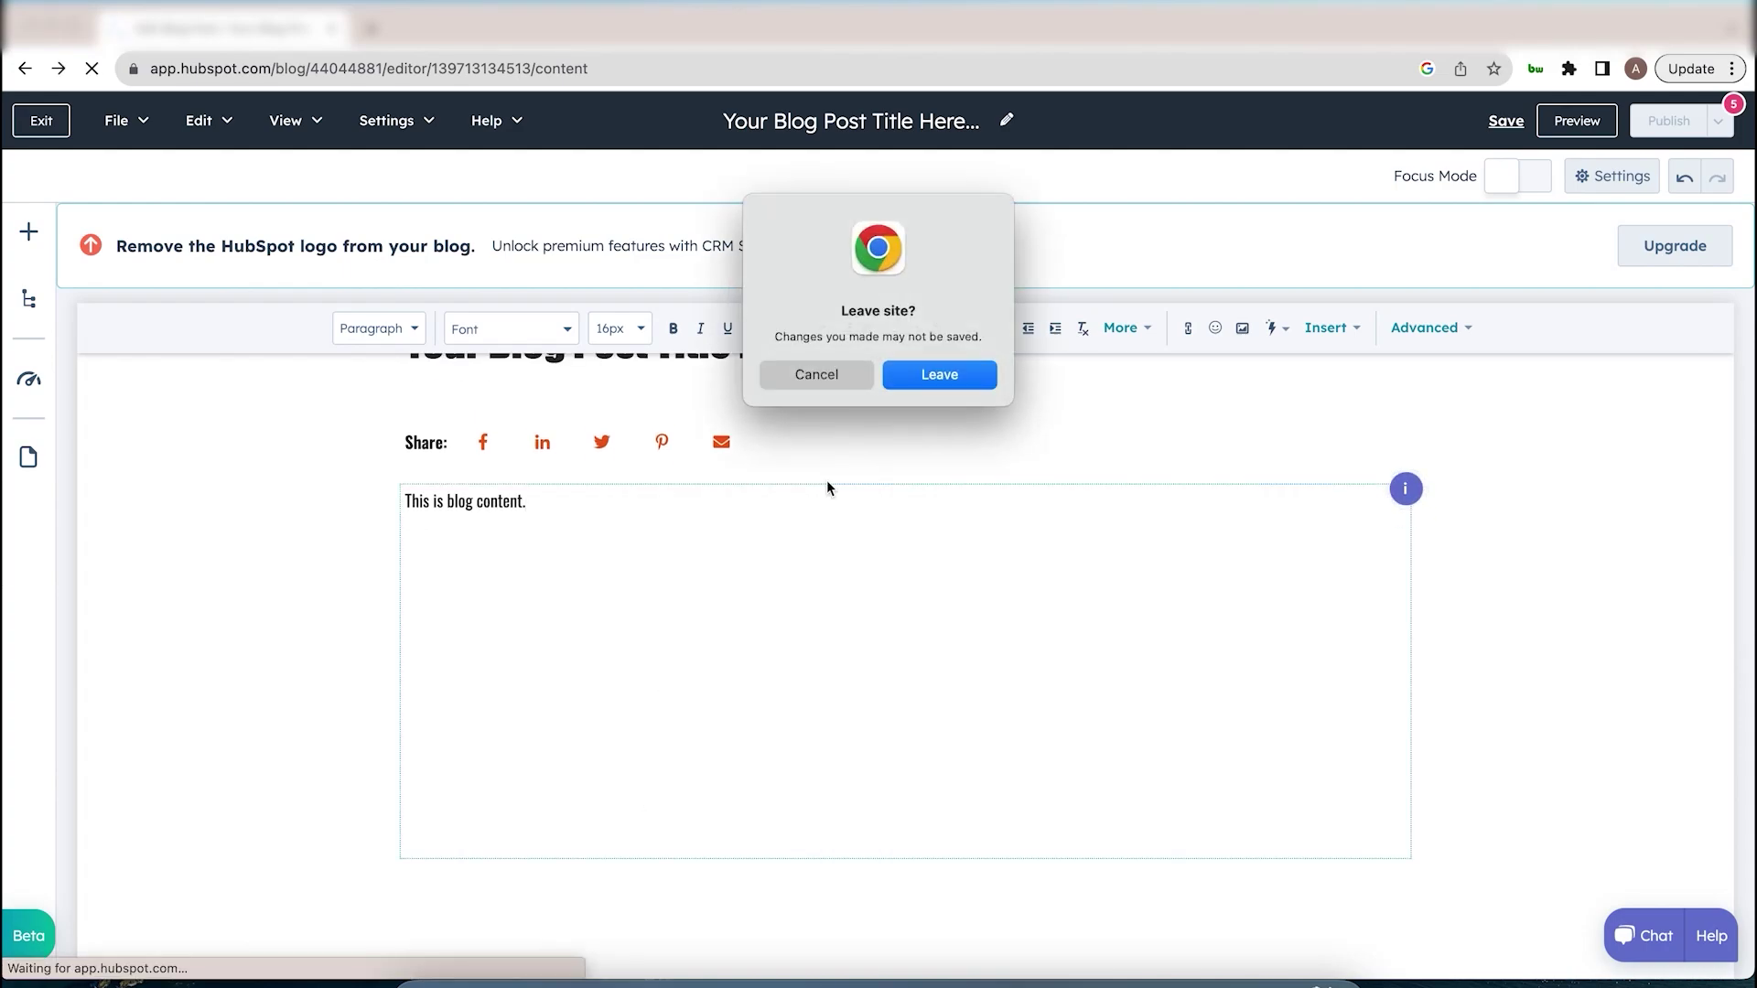
- Leave the page, pass through the header editor, and return to the blog post editor
{"action": "left_click", "coordinate": [924, 371]}
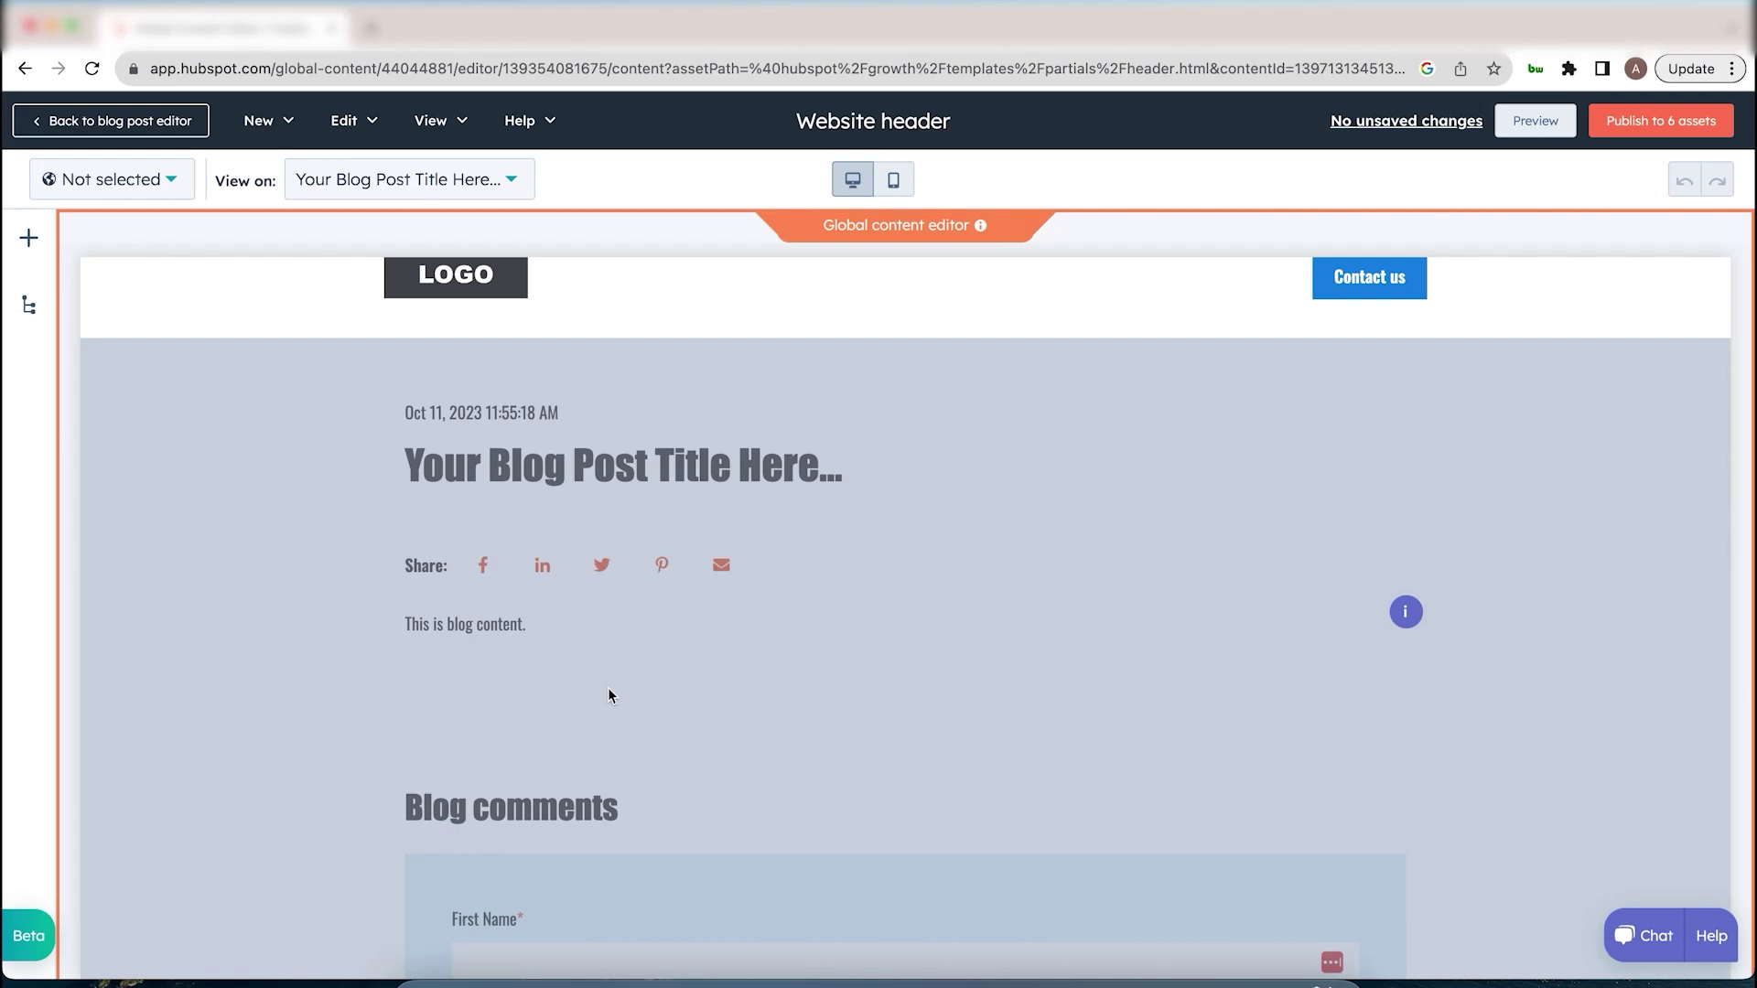
{"action": "scroll", "coordinate": [608, 694], "scroll_direction": "down", "scroll_amount": 2}
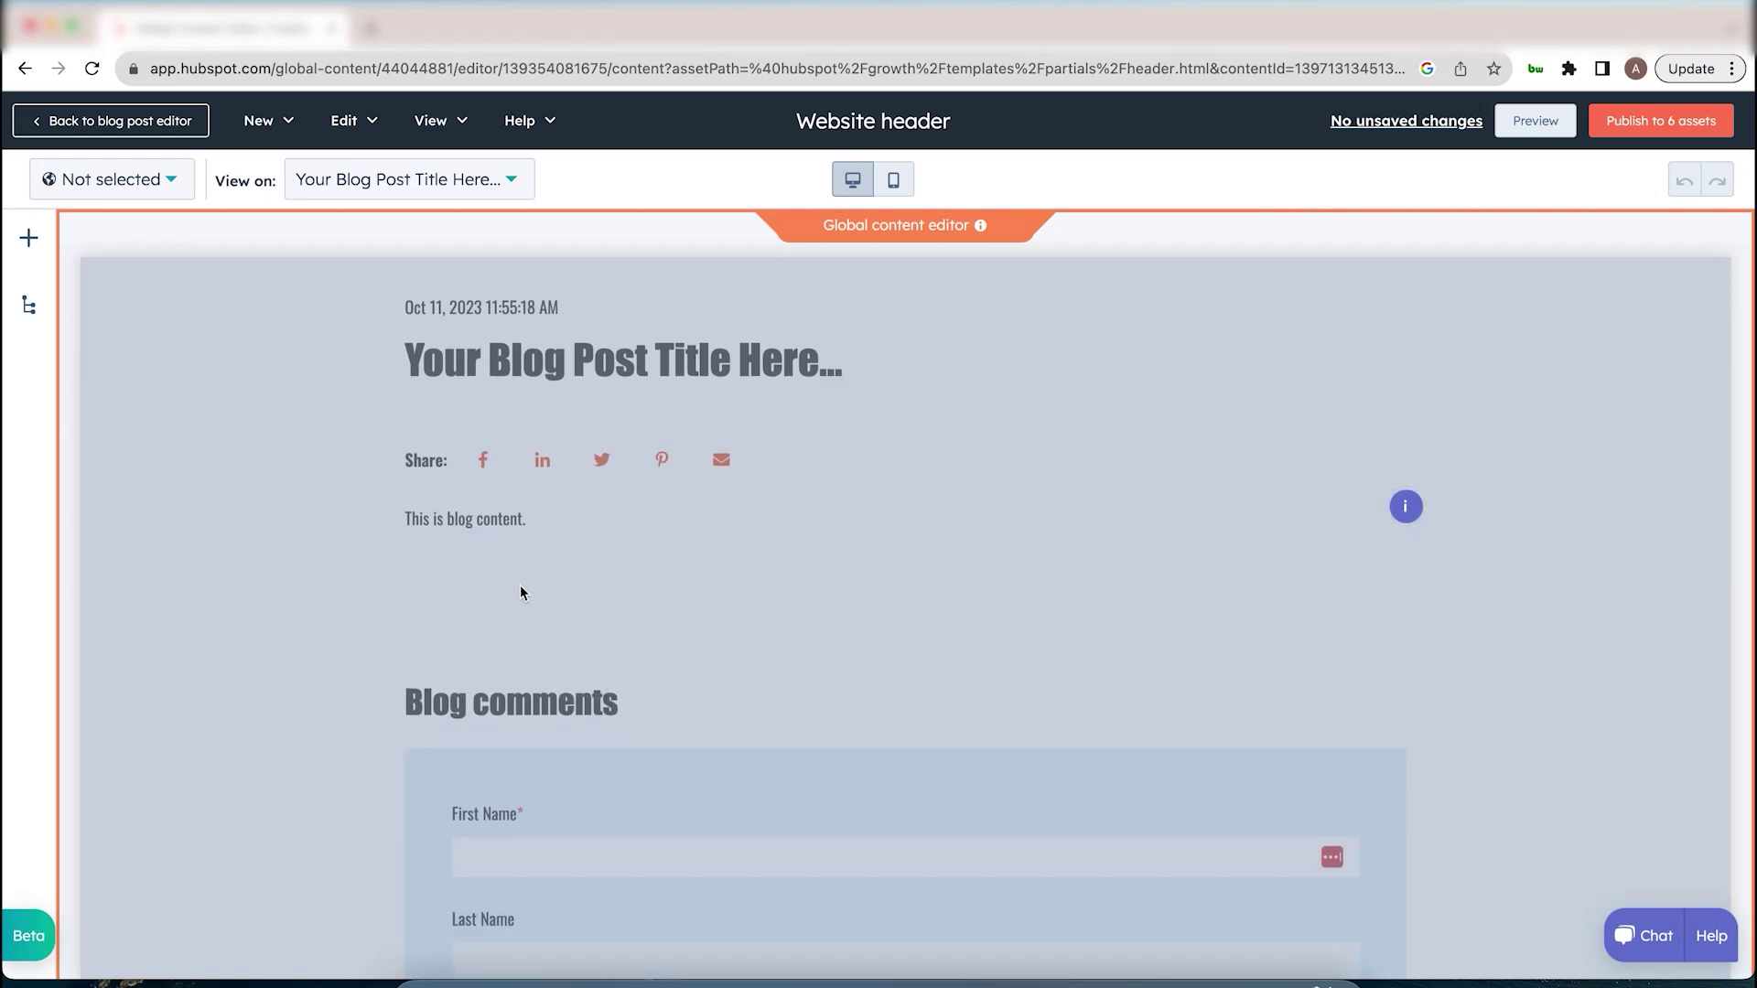
{"action": "scroll", "coordinate": [521, 590], "scroll_direction": "down", "scroll_amount": 3}
{"action": "scroll", "coordinate": [521, 590], "scroll_direction": "down", "scroll_amount": 2}
{"action": "scroll", "coordinate": [521, 590], "scroll_direction": "up", "scroll_amount": 6}
{"action": "scroll", "coordinate": [520, 589], "scroll_direction": "up", "scroll_amount": 2}
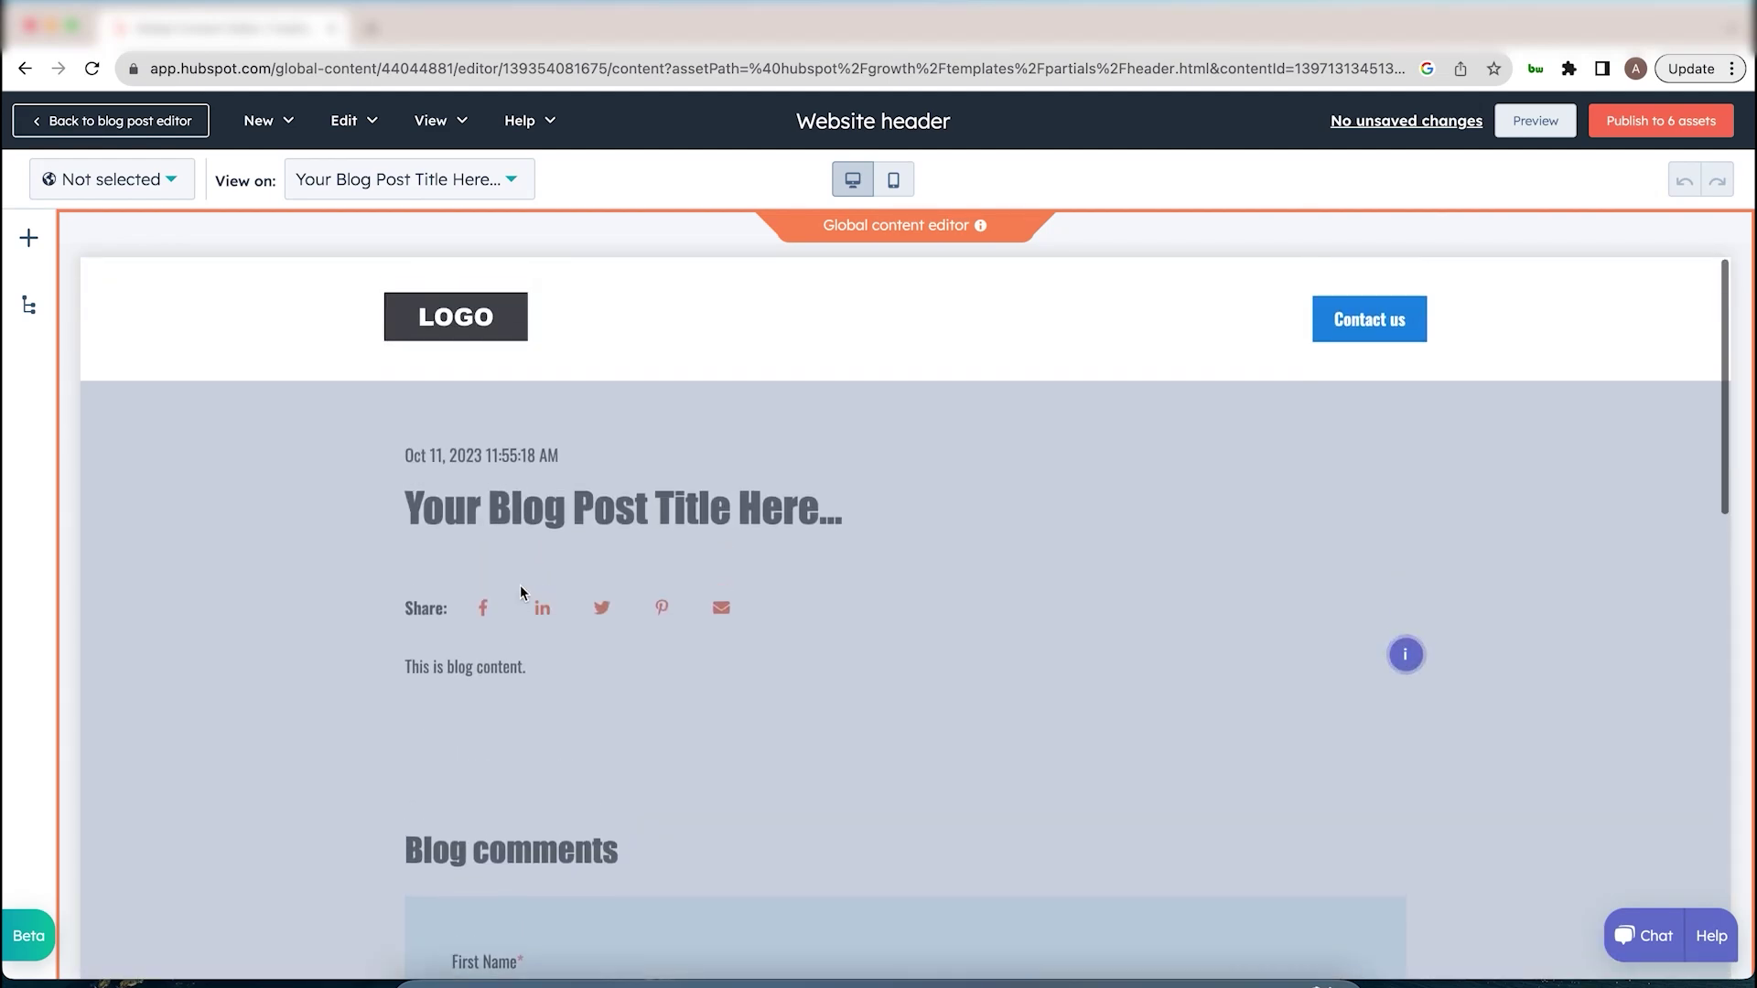
{"action": "left_click", "coordinate": [92, 123]}
{"action": "left_click", "coordinate": [833, 345]}
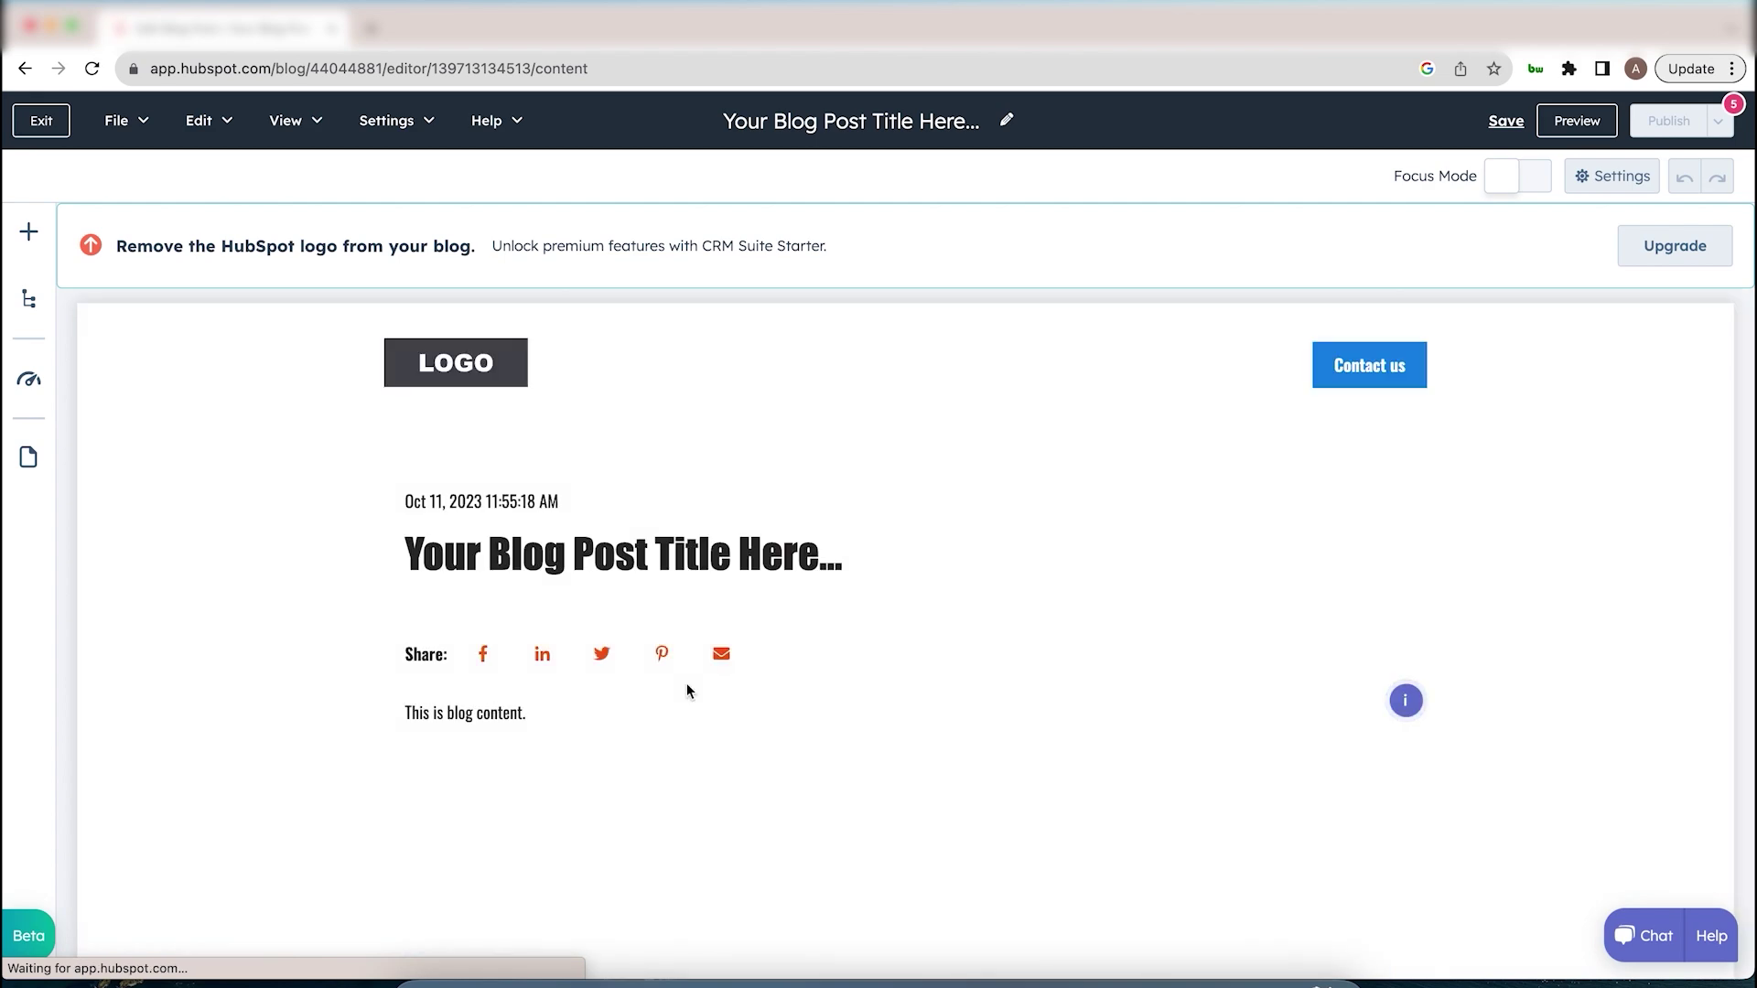
{"action": "scroll", "coordinate": [688, 691], "scroll_direction": "down", "scroll_amount": 5}
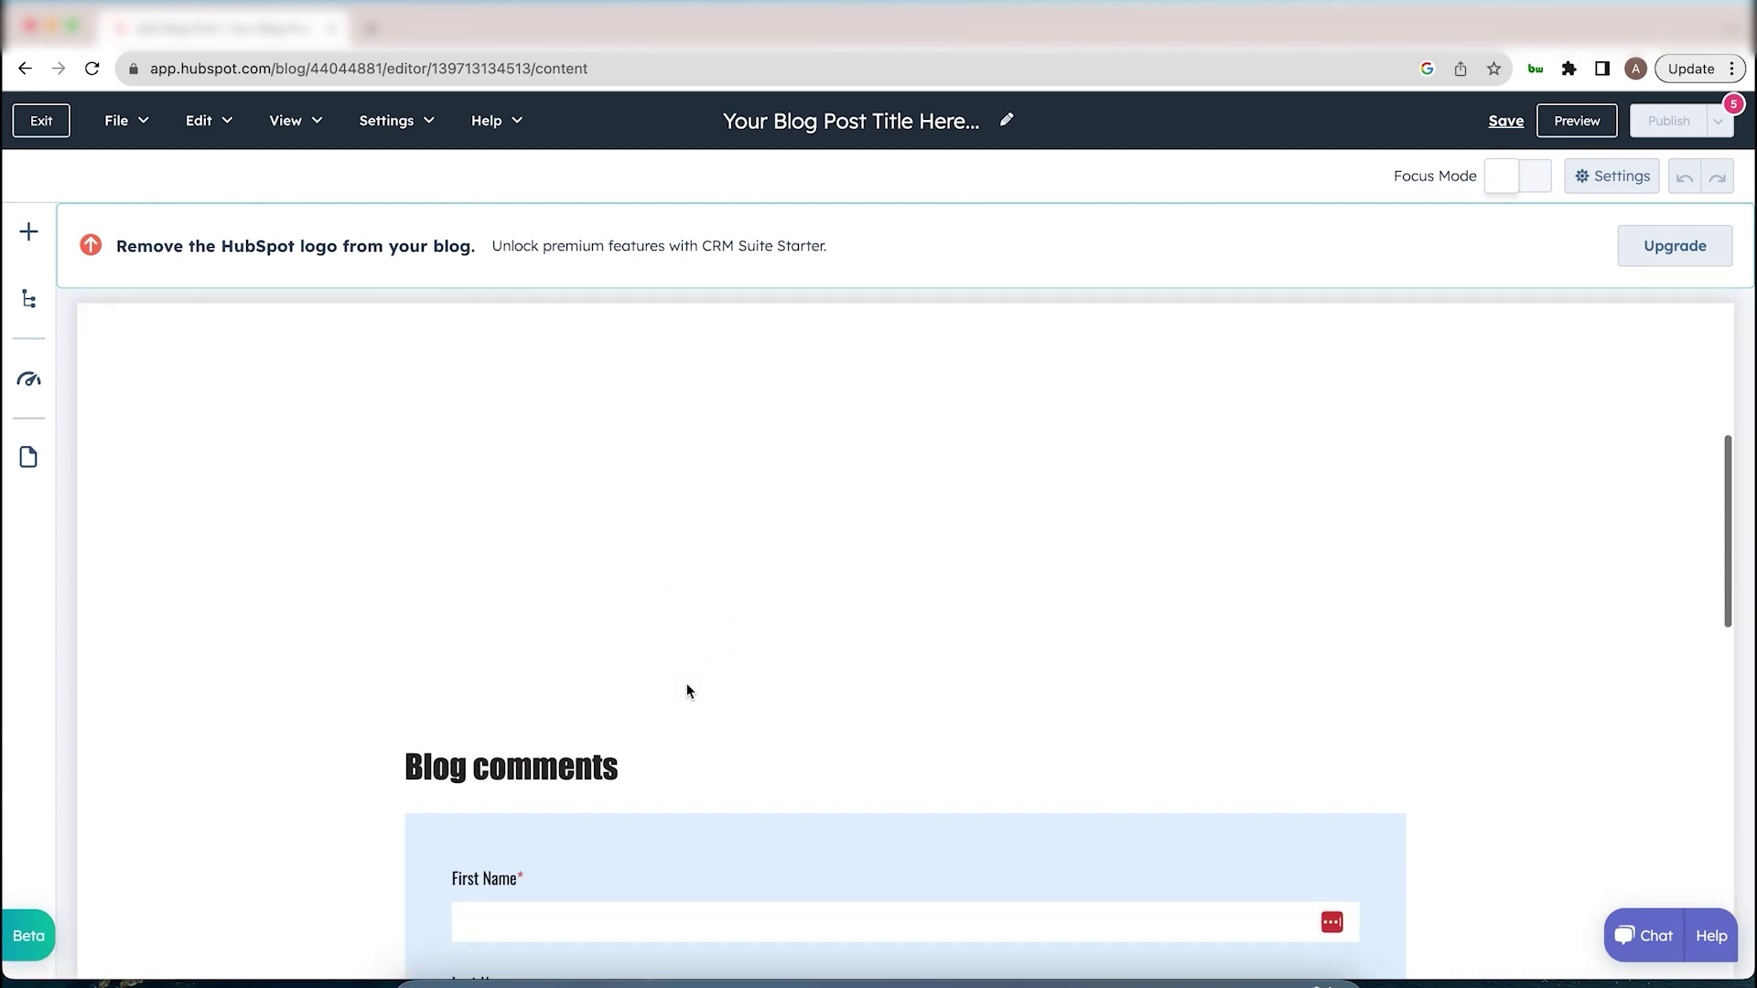
{"action": "scroll", "coordinate": [688, 691], "scroll_direction": "up", "scroll_amount": 2}
{"action": "scroll", "coordinate": [688, 691], "scroll_direction": "up", "scroll_amount": 2}
{"action": "scroll", "coordinate": [688, 691], "scroll_direction": "up", "scroll_amount": 2}
{"action": "mouse_move", "coordinate": [905, 823]}
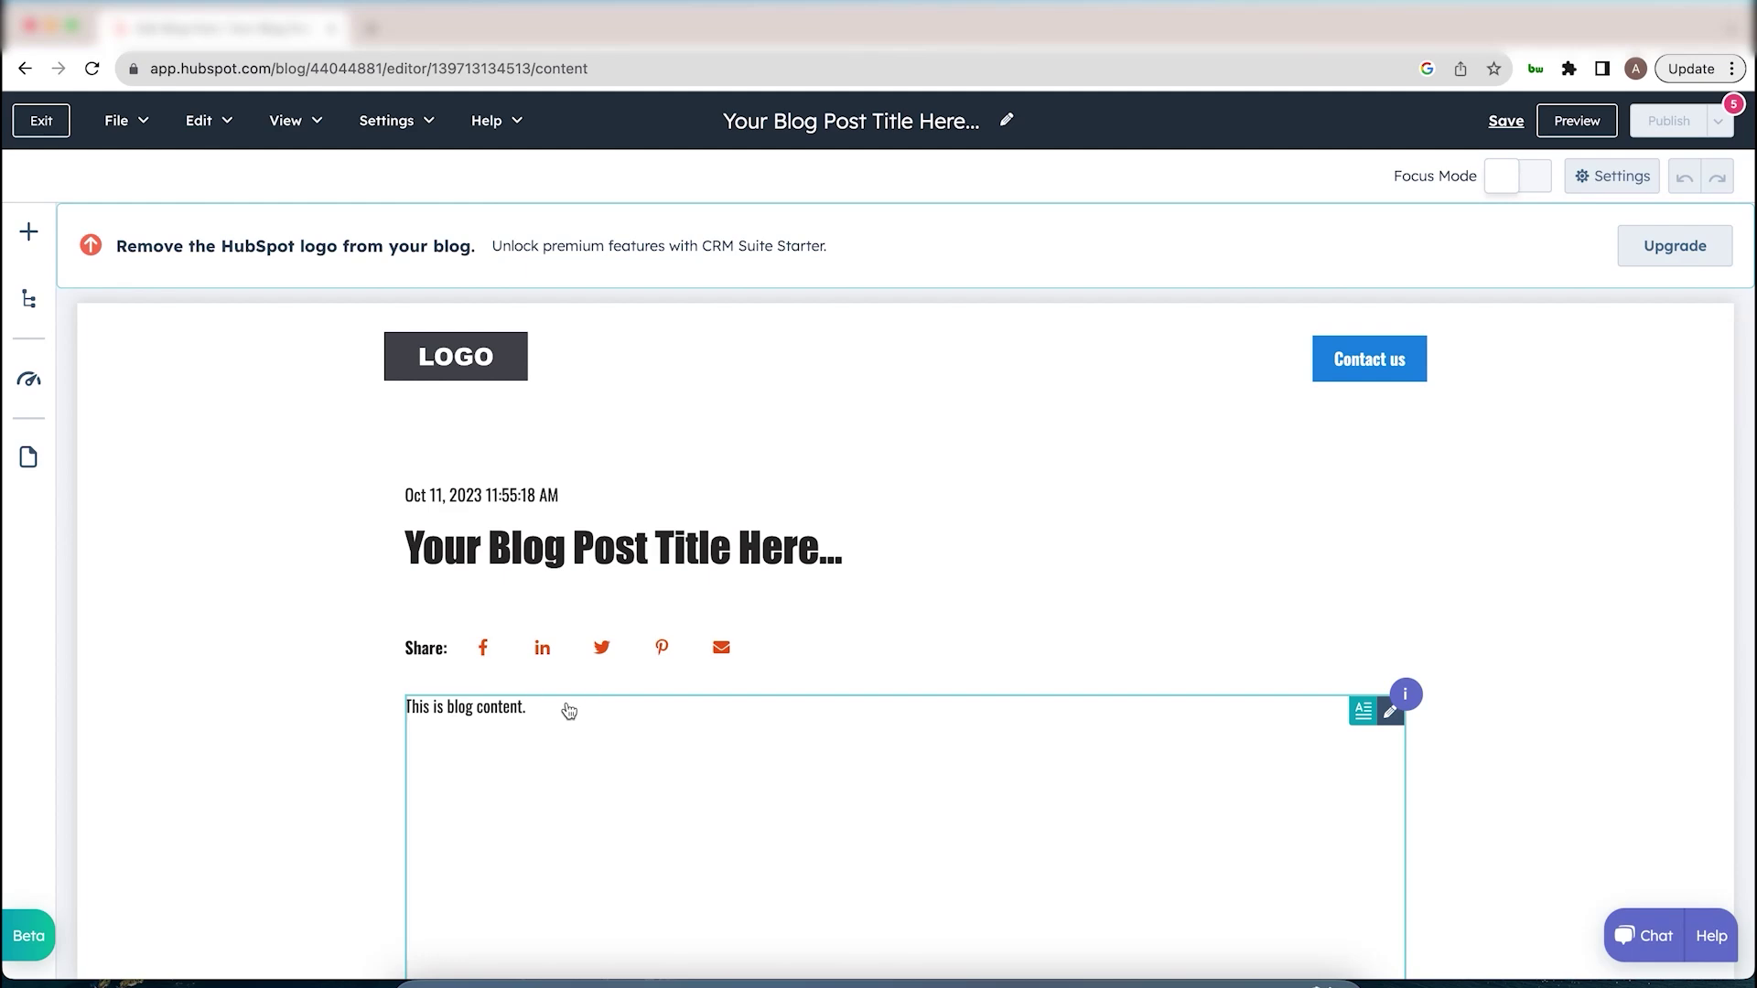
{"action": "left_click", "coordinate": [567, 703]}
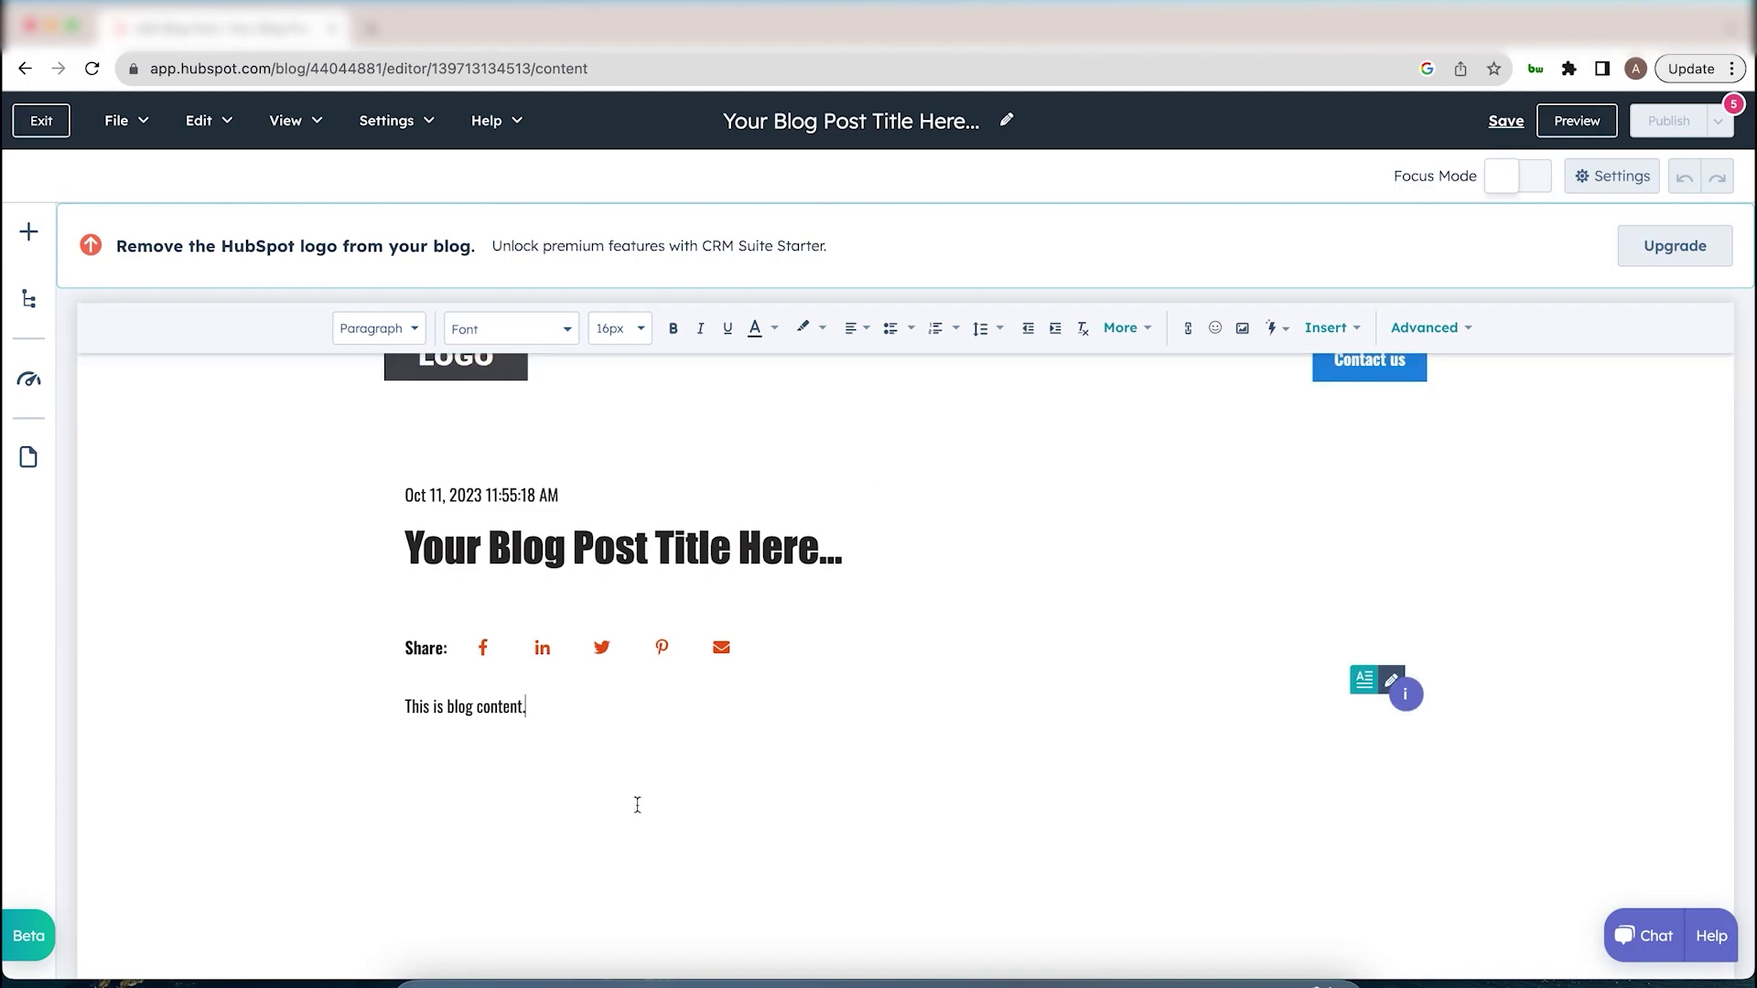
{"action": "scroll", "coordinate": [637, 804], "scroll_direction": "down", "scroll_amount": 3}
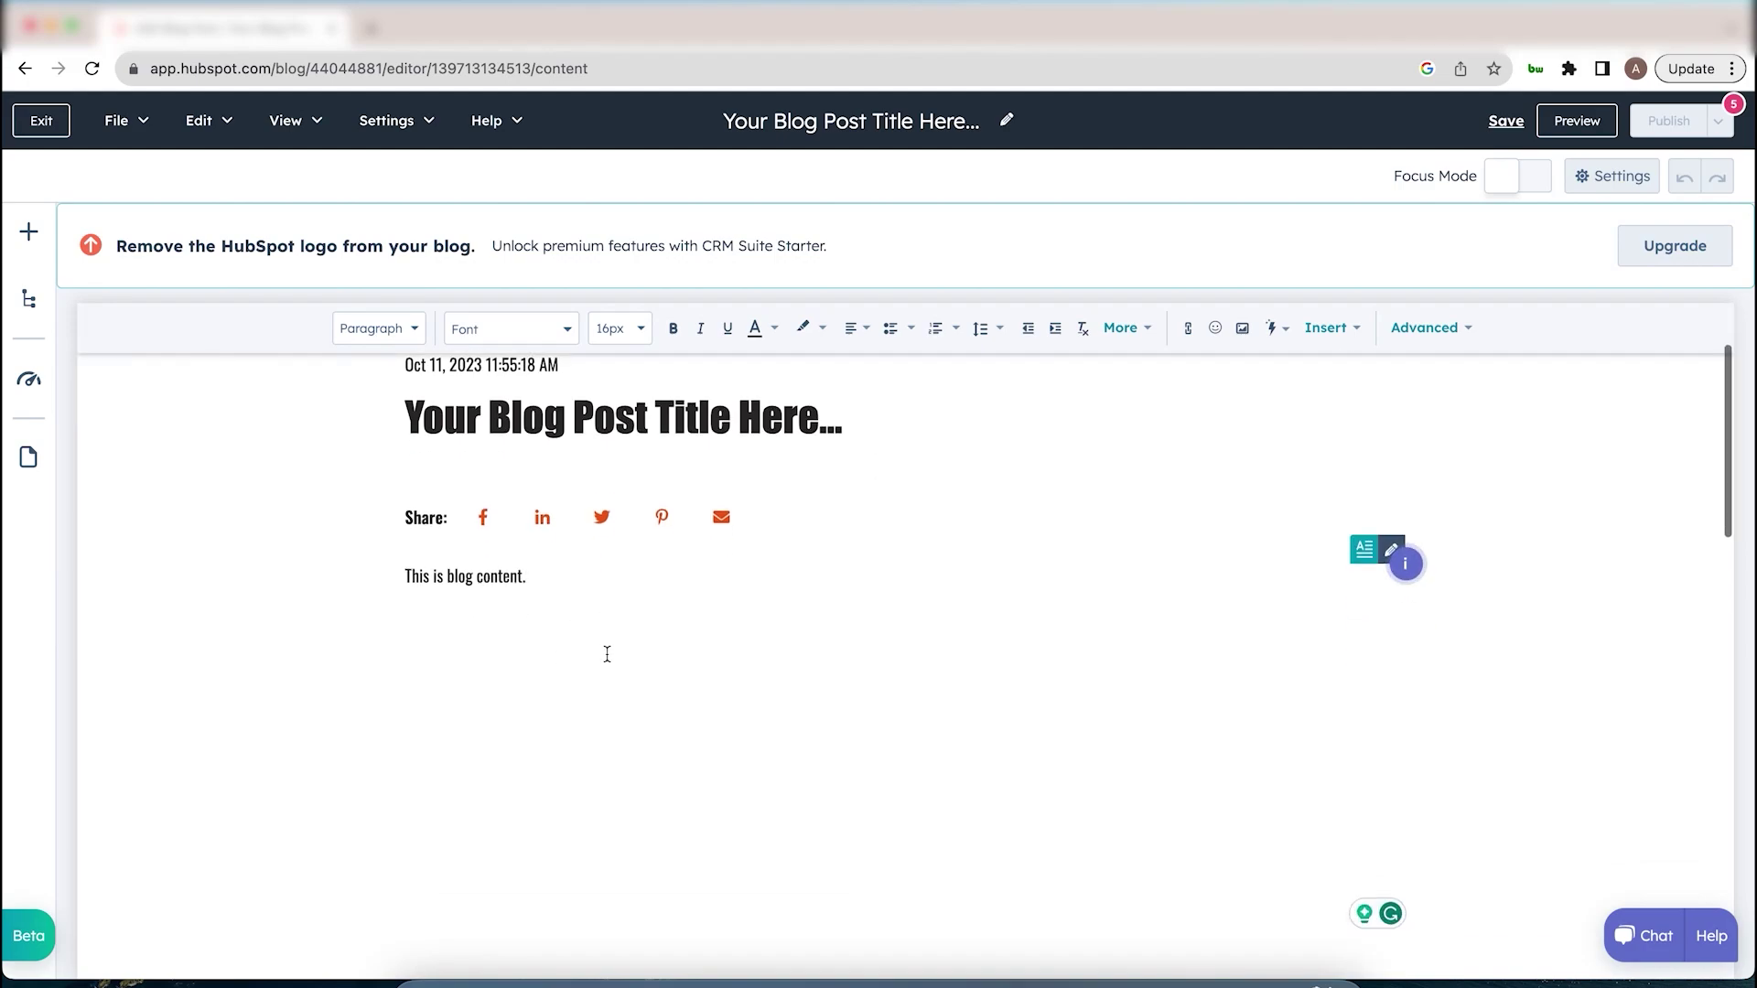
{"action": "scroll", "coordinate": [607, 654], "scroll_direction": "down", "scroll_amount": 1}
{"action": "scroll", "coordinate": [606, 654], "scroll_direction": "down", "scroll_amount": 3}
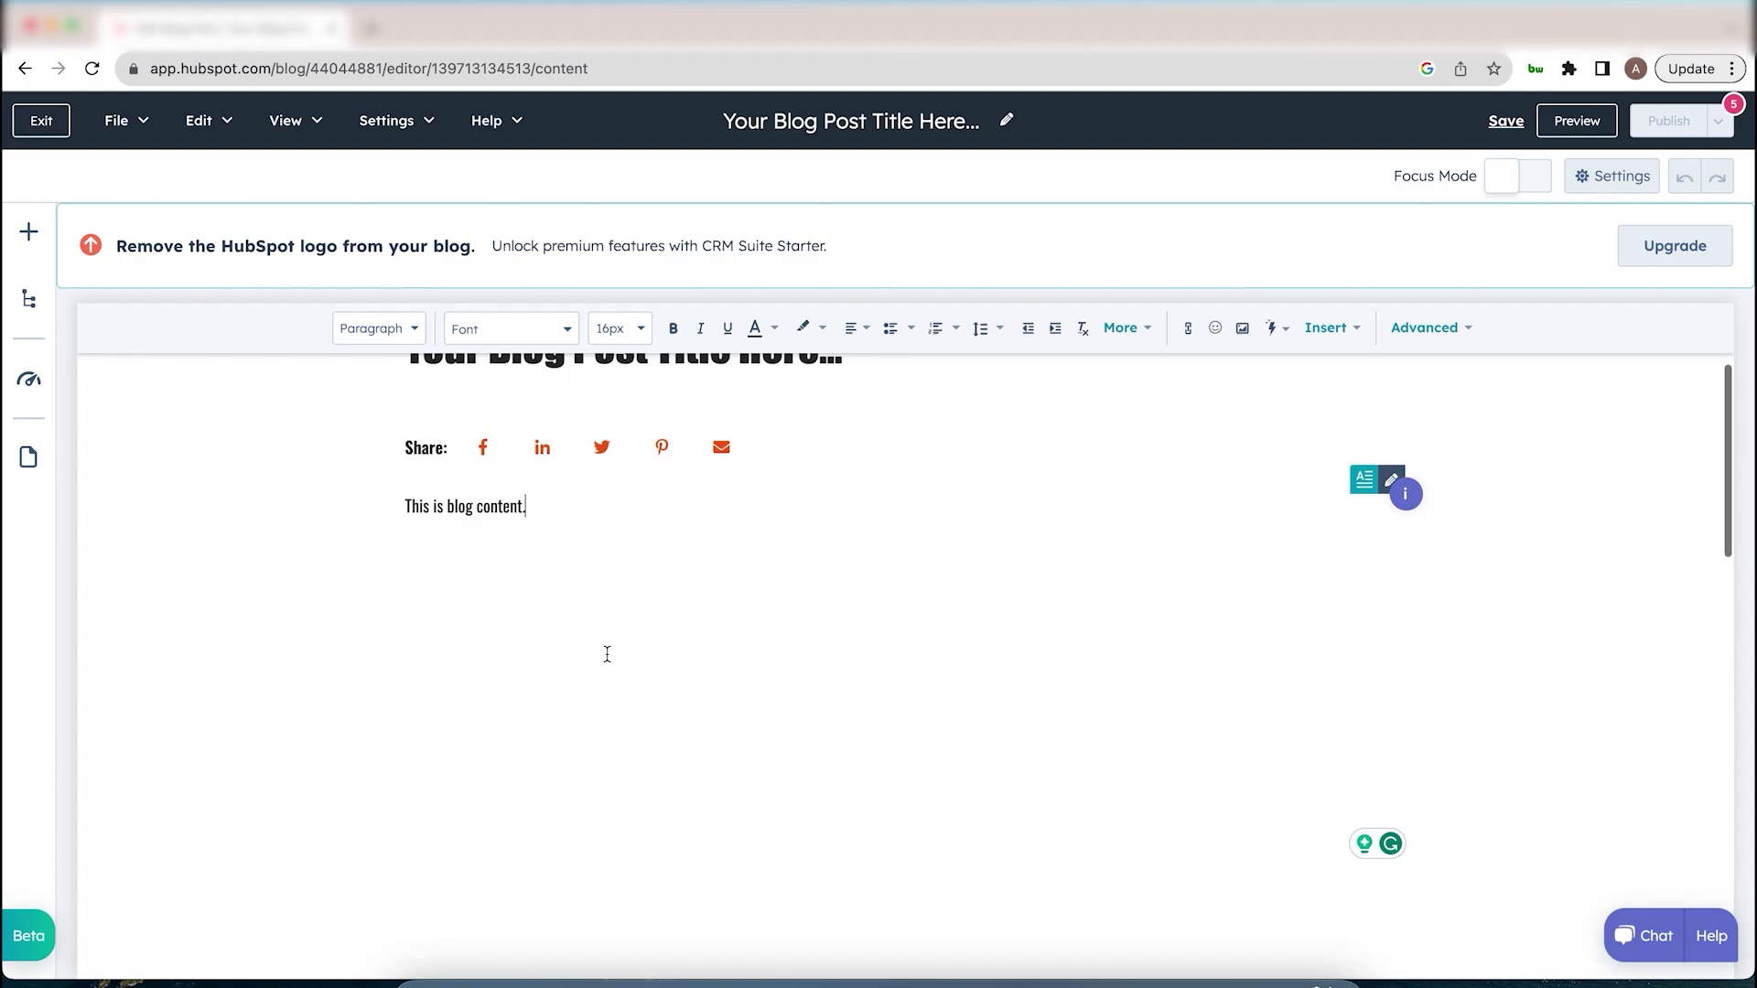
{"action": "scroll", "coordinate": [606, 653], "scroll_direction": "down", "scroll_amount": 2}
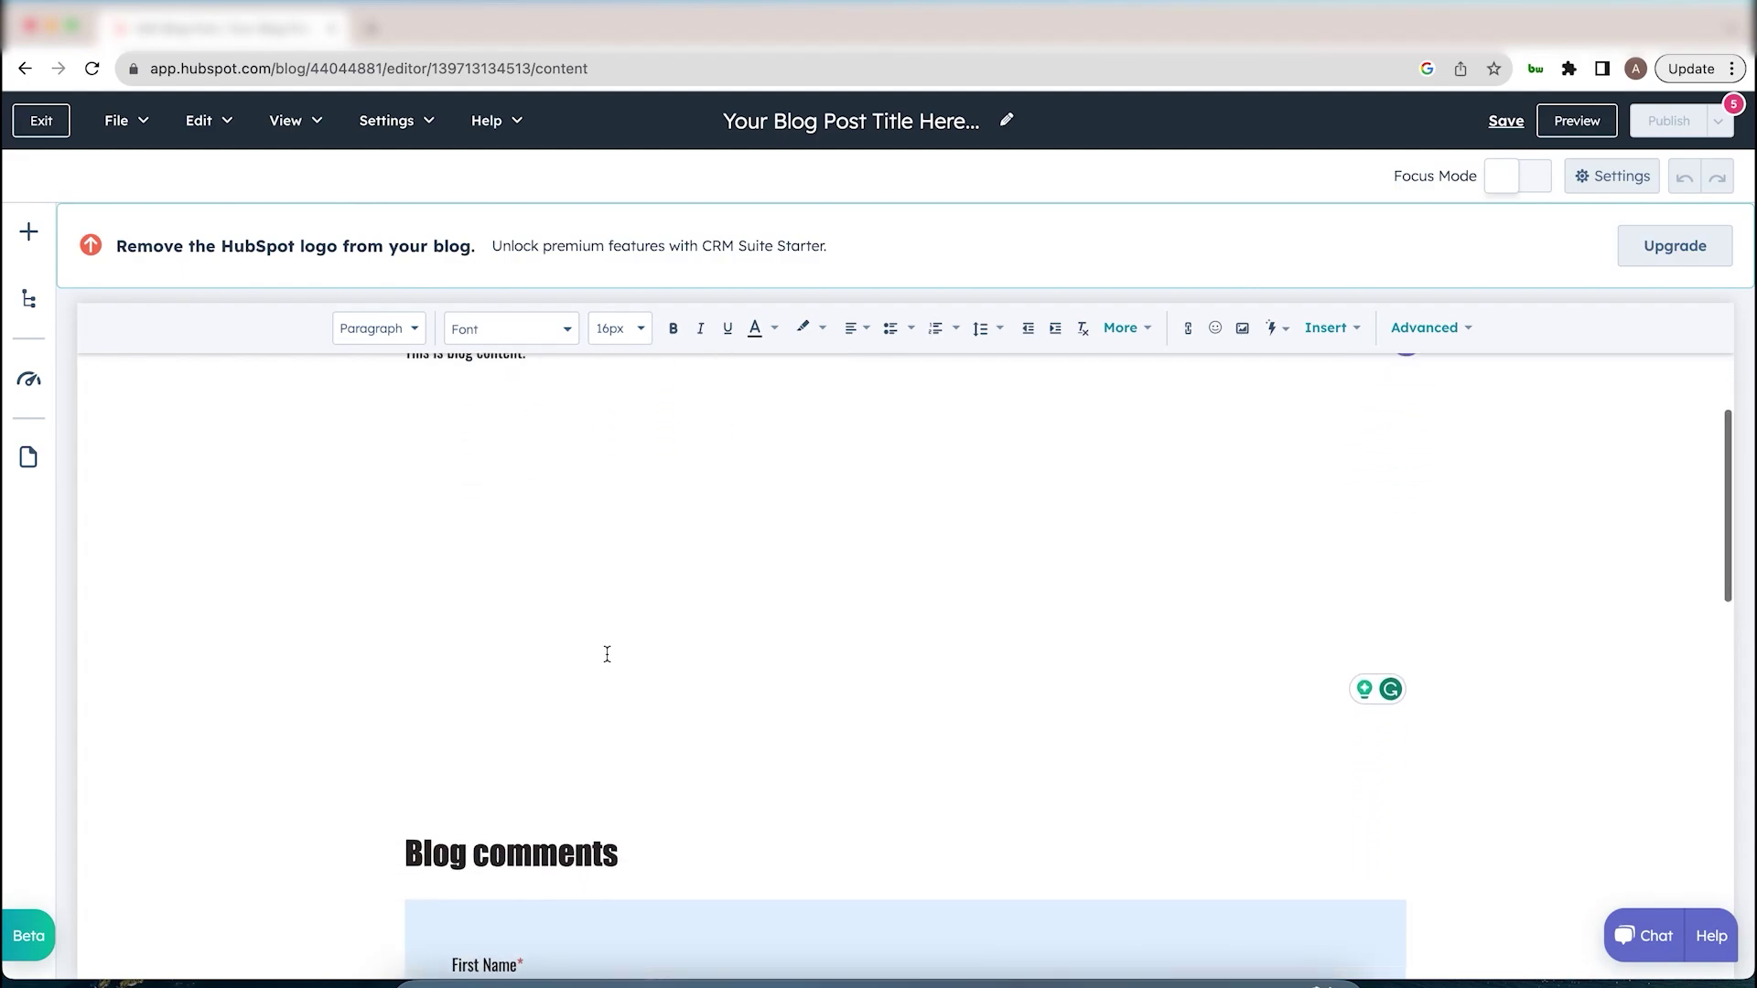
{"action": "scroll", "coordinate": [607, 654], "scroll_direction": "down", "scroll_amount": 2}
{"action": "scroll", "coordinate": [607, 653], "scroll_direction": "down", "scroll_amount": 3}
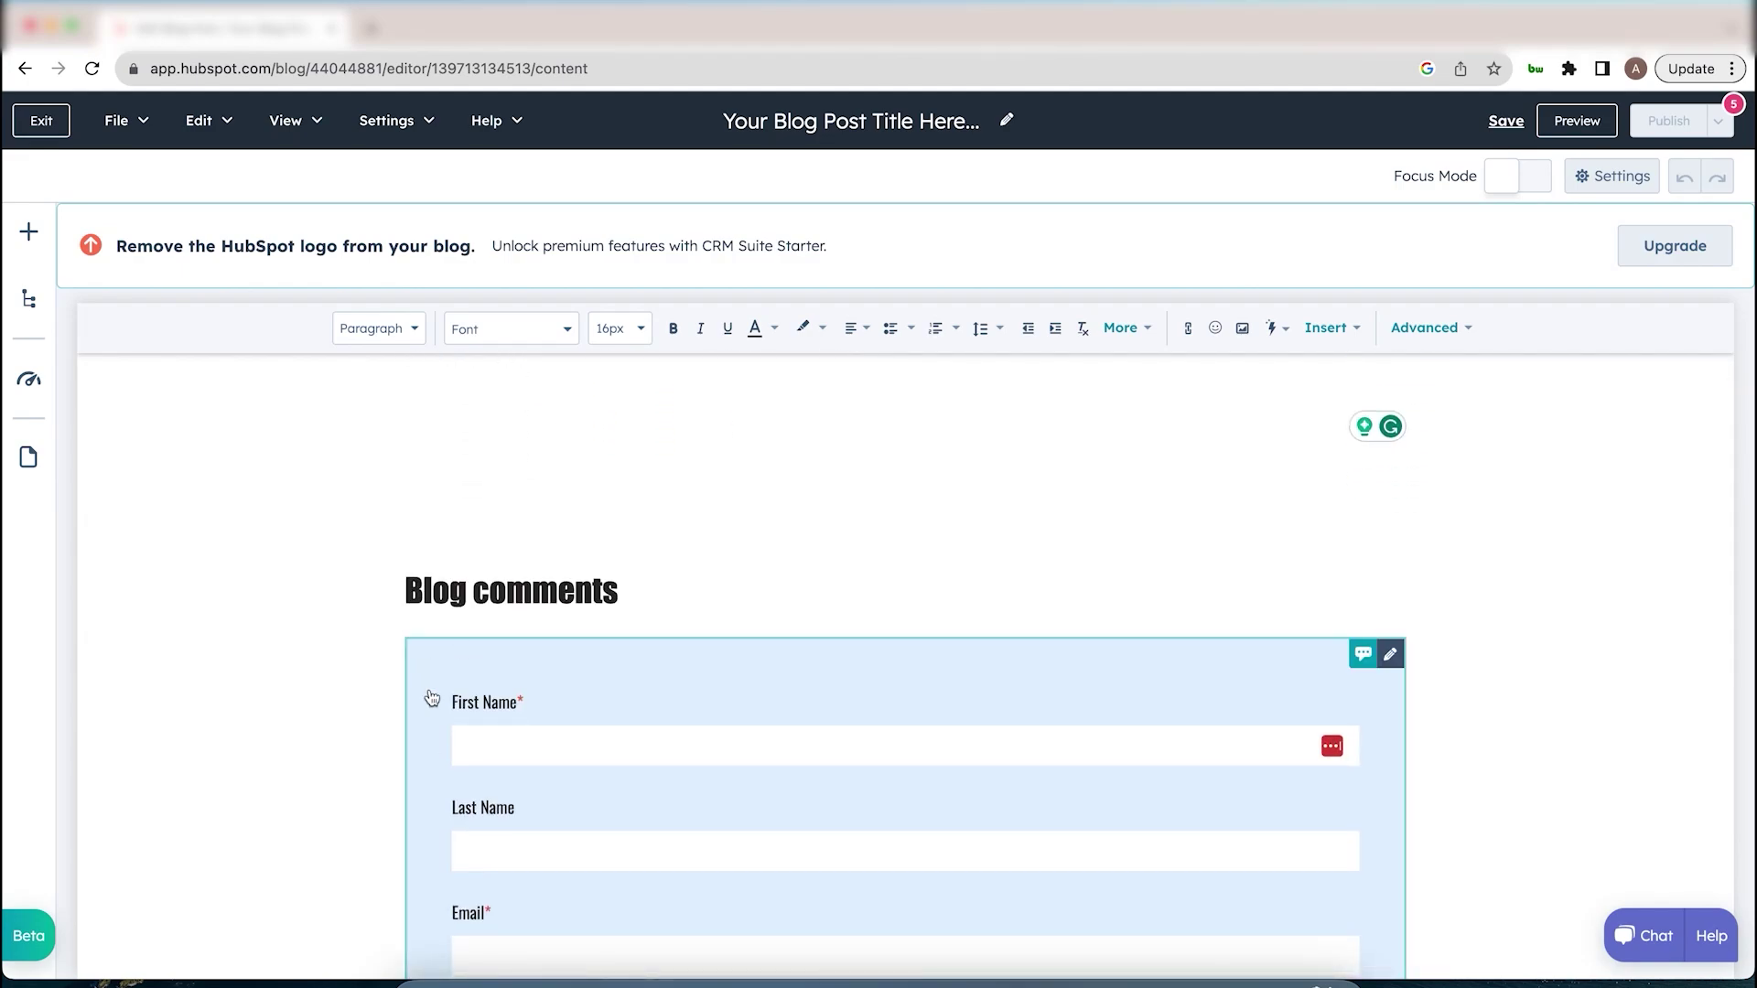
{"action": "mouse_move", "coordinate": [531, 748]}
{"action": "scroll", "coordinate": [531, 748], "scroll_direction": "down", "scroll_amount": 1}
{"action": "scroll", "coordinate": [531, 747], "scroll_direction": "down", "scroll_amount": 1}
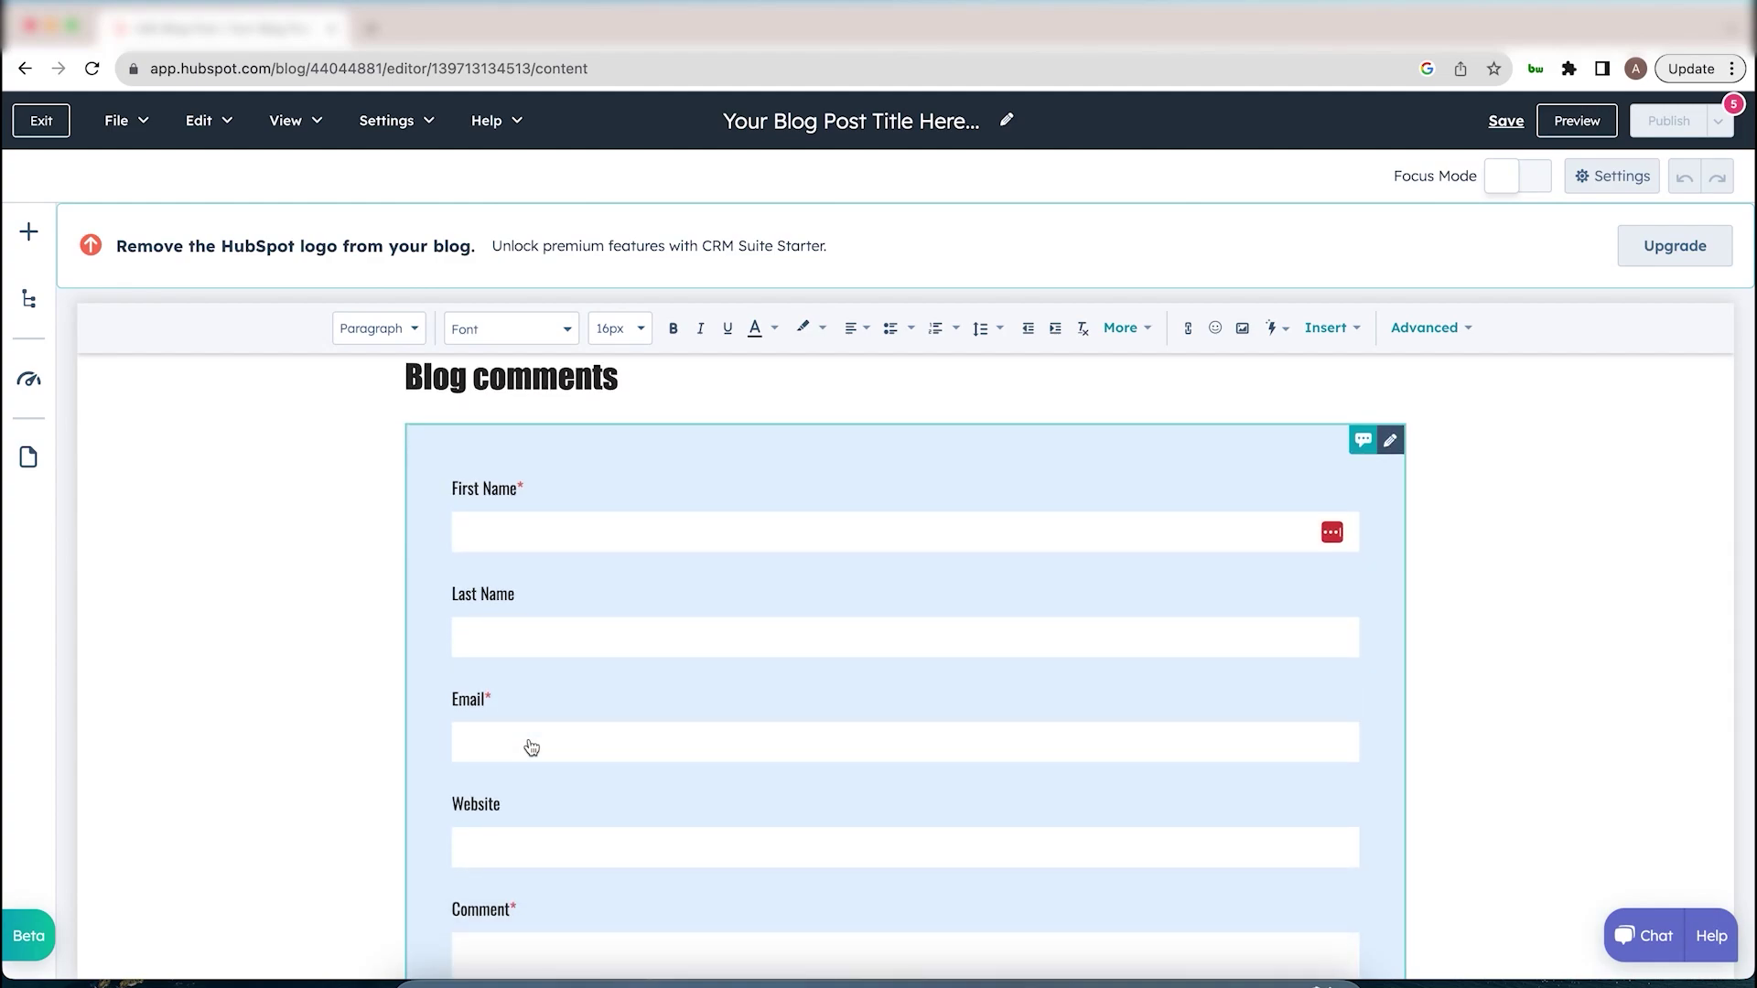
{"action": "scroll", "coordinate": [531, 748], "scroll_direction": "down", "scroll_amount": 1}
{"action": "scroll", "coordinate": [530, 748], "scroll_direction": "down", "scroll_amount": 1}
{"action": "scroll", "coordinate": [531, 747], "scroll_direction": "down", "scroll_amount": 2}
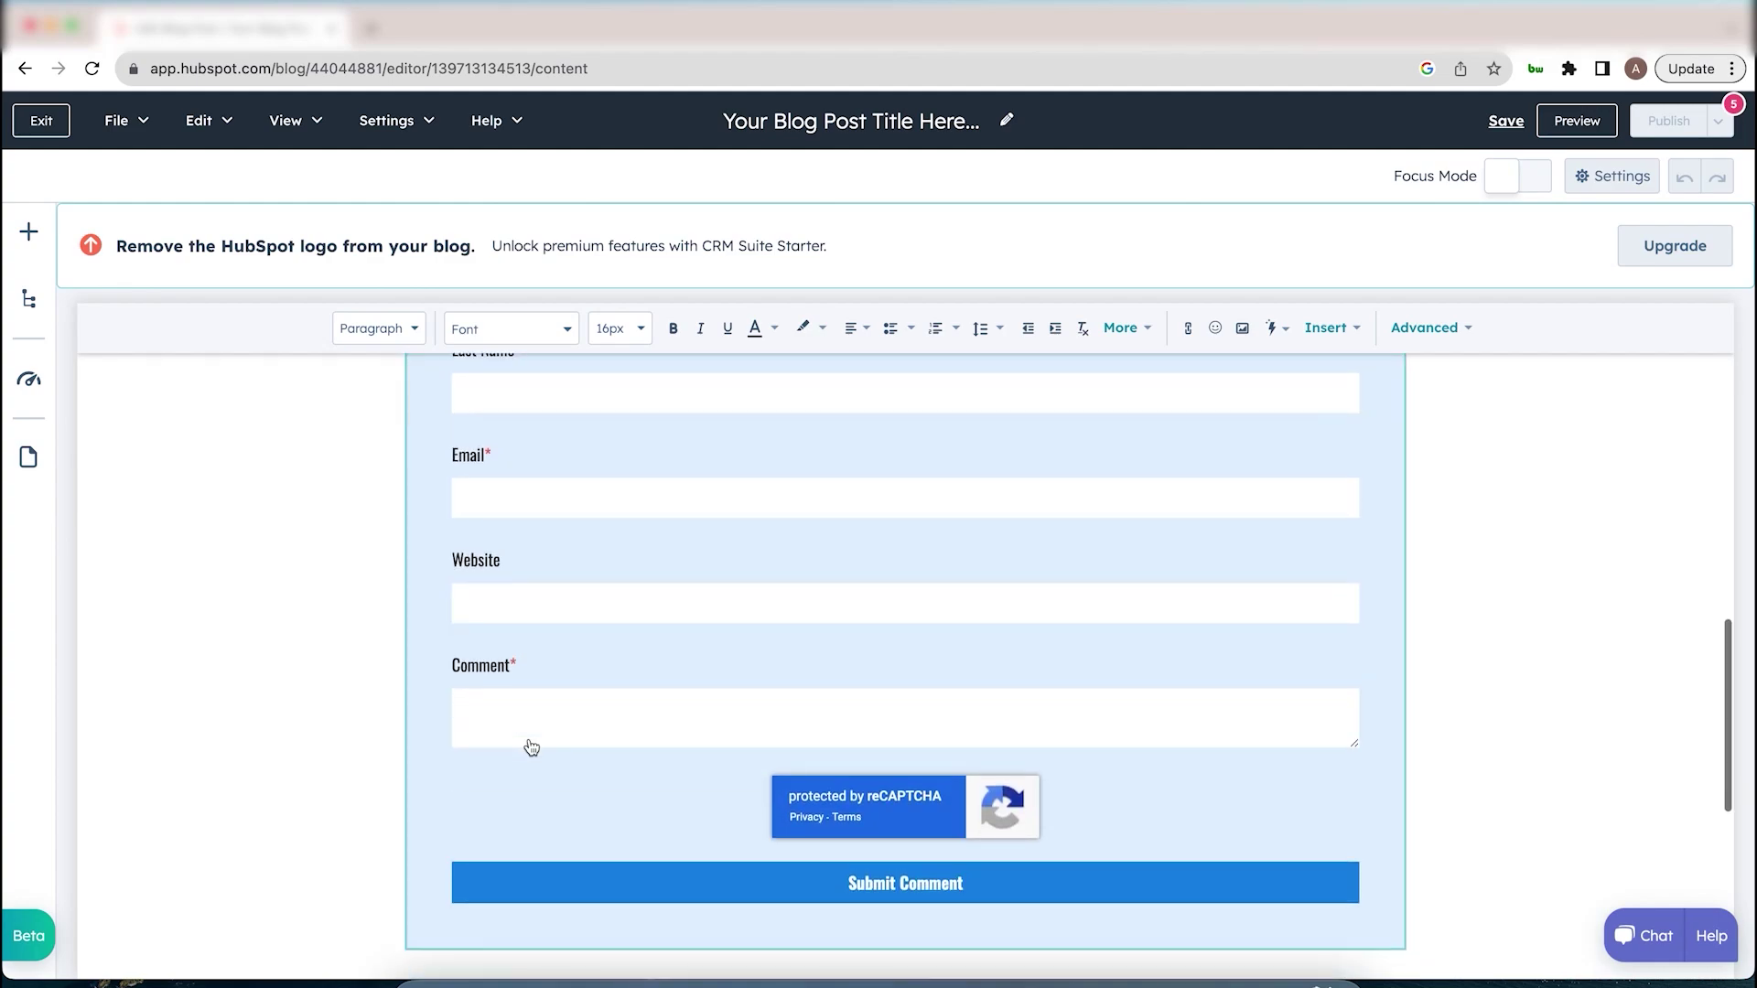
{"action": "scroll", "coordinate": [531, 748], "scroll_direction": "up", "scroll_amount": 2}
{"action": "scroll", "coordinate": [530, 747], "scroll_direction": "up", "scroll_amount": 1}
{"action": "scroll", "coordinate": [531, 748], "scroll_direction": "up", "scroll_amount": 3}
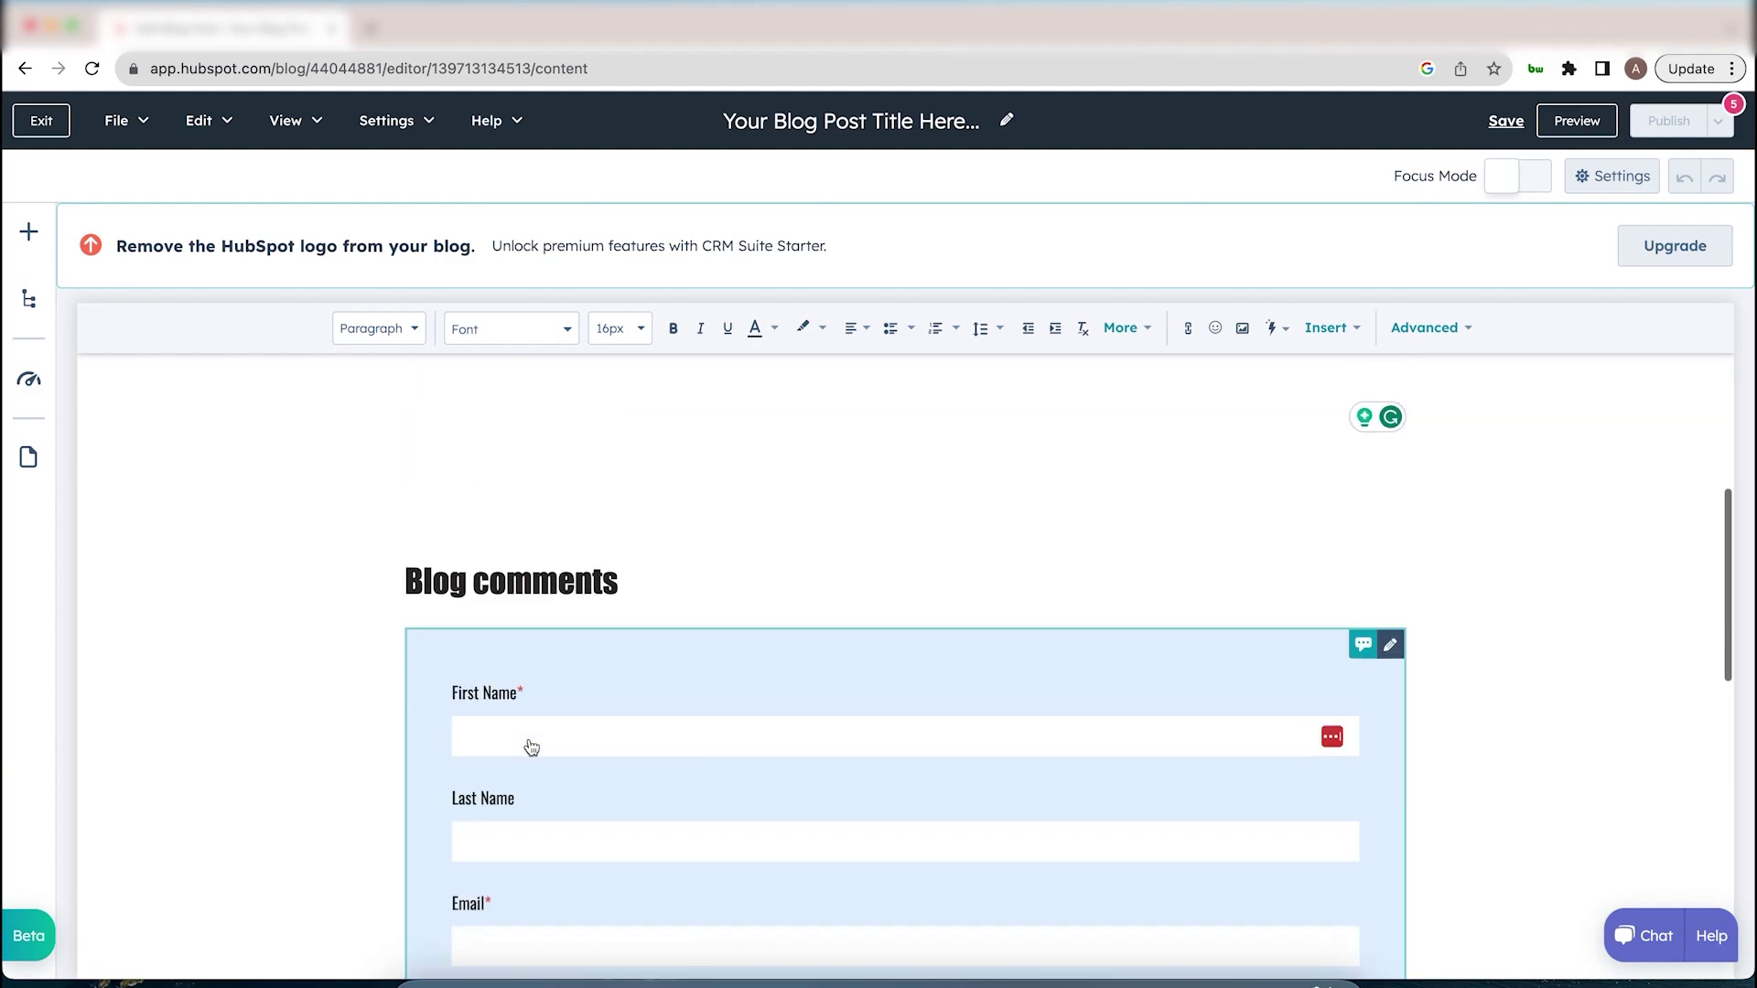
{"action": "scroll", "coordinate": [530, 747], "scroll_direction": "up", "scroll_amount": 5}
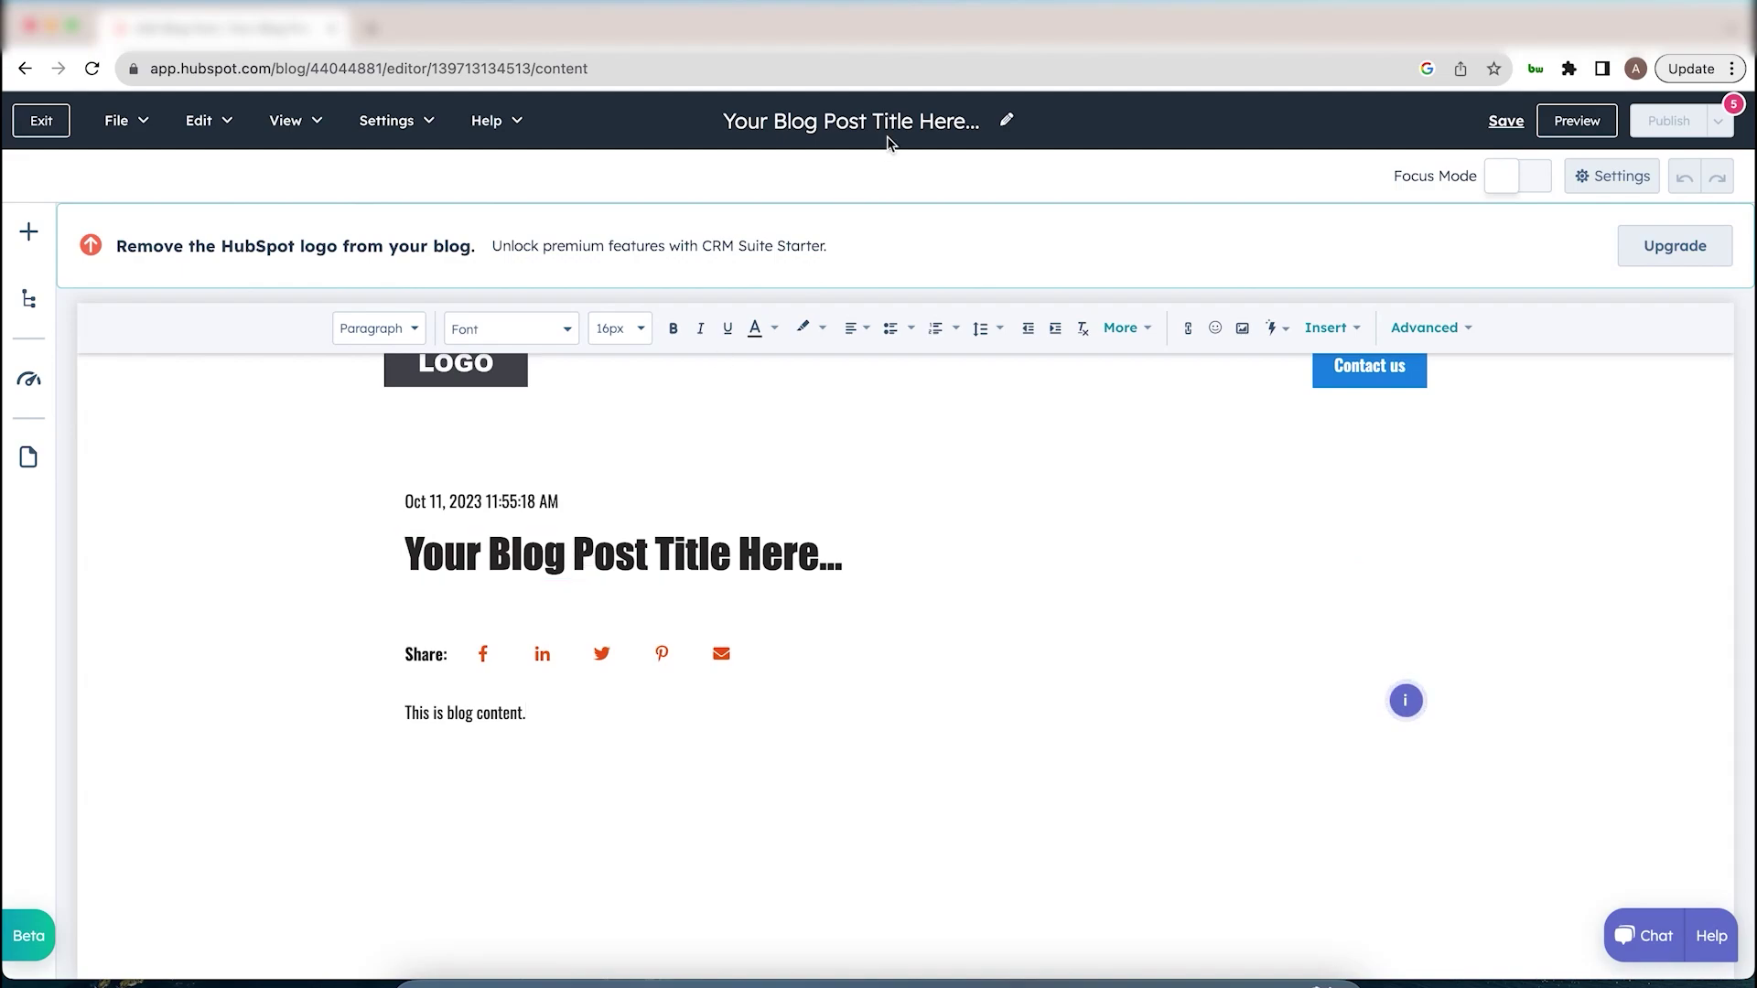
- Replace the placeholder post title with 'Blog Xgrid'
{"action": "left_click", "coordinate": [913, 127]}
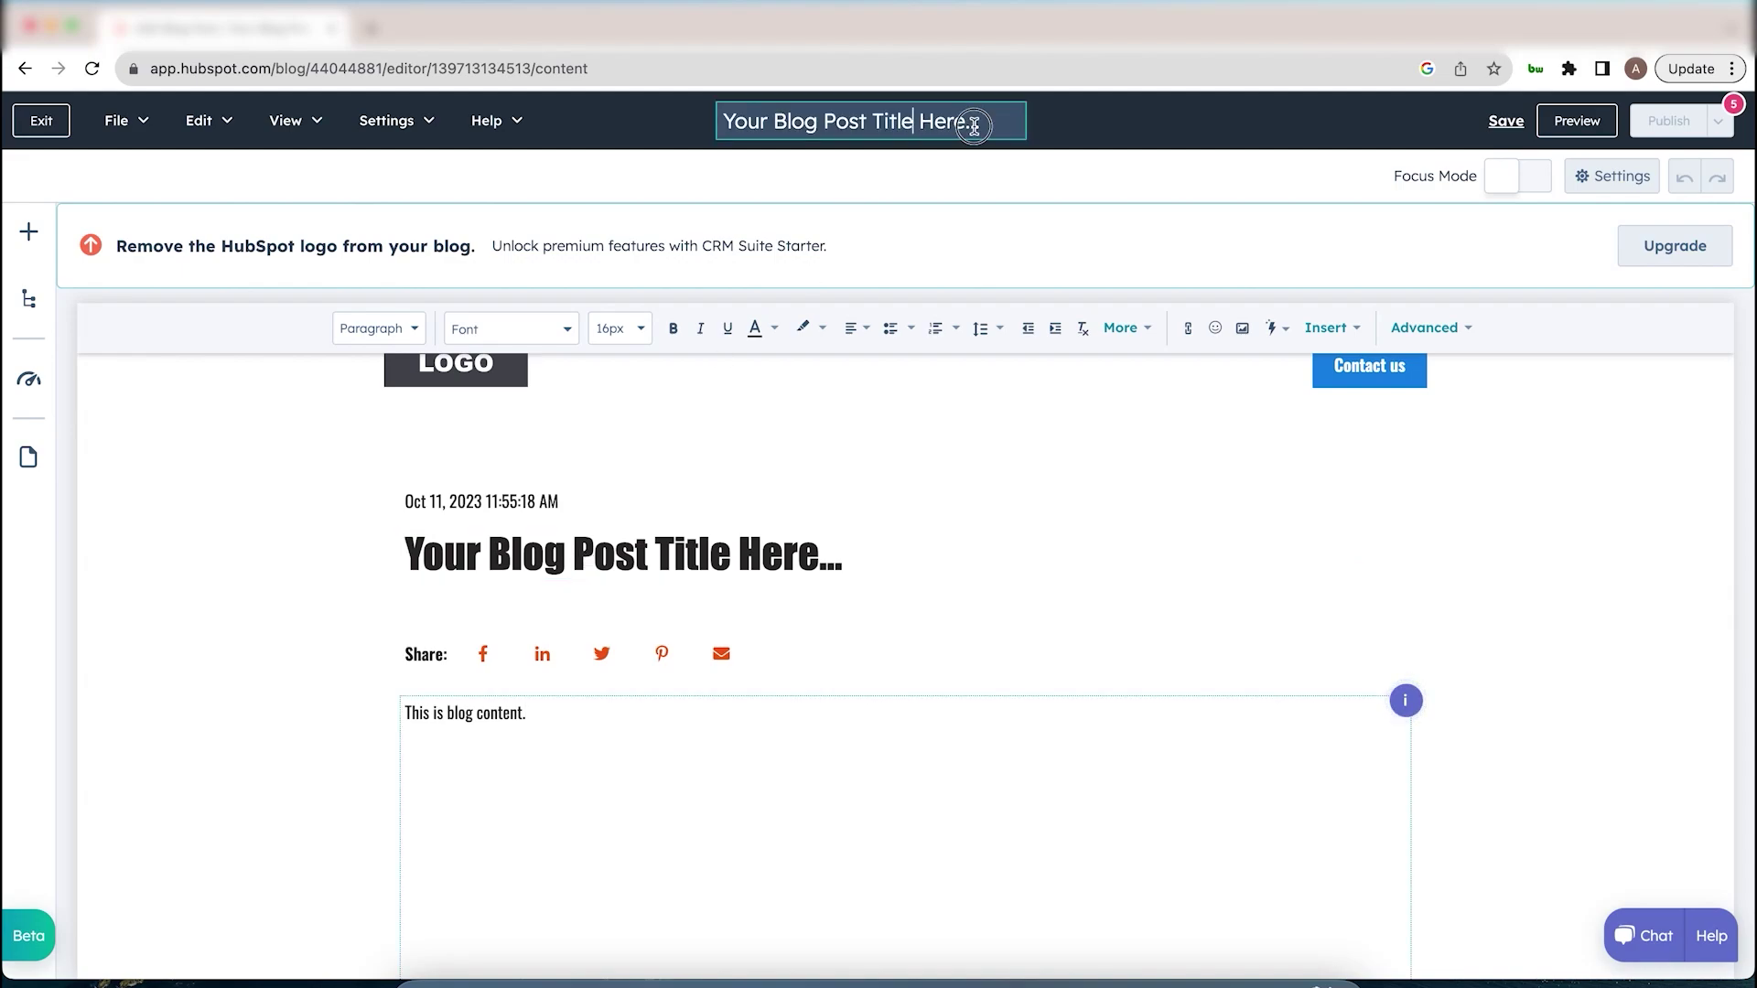
{"action": "left_click_drag", "start_coordinate": [977, 123], "coordinate": [737, 114]}
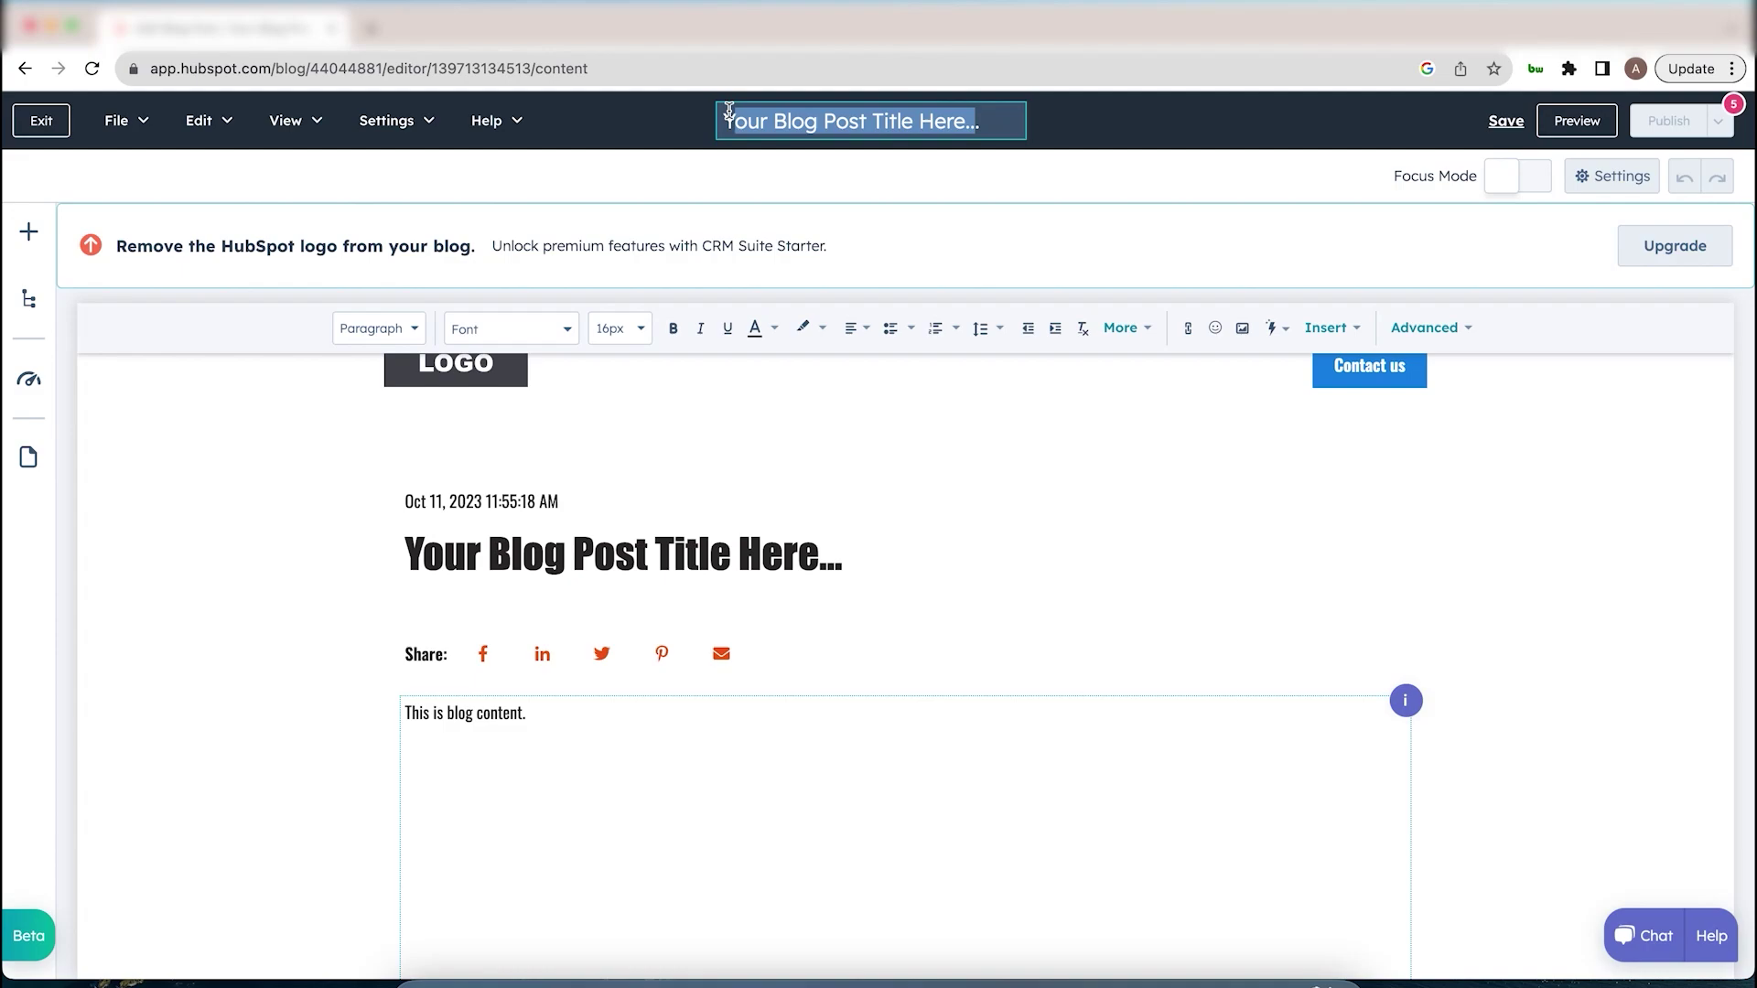
{"action": "type", "text": "YT."}
{"action": "key", "text": "BackSpace"}
{"action": "key", "text": "BackSpace"}
{"action": "key", "text": "BackSpace"}
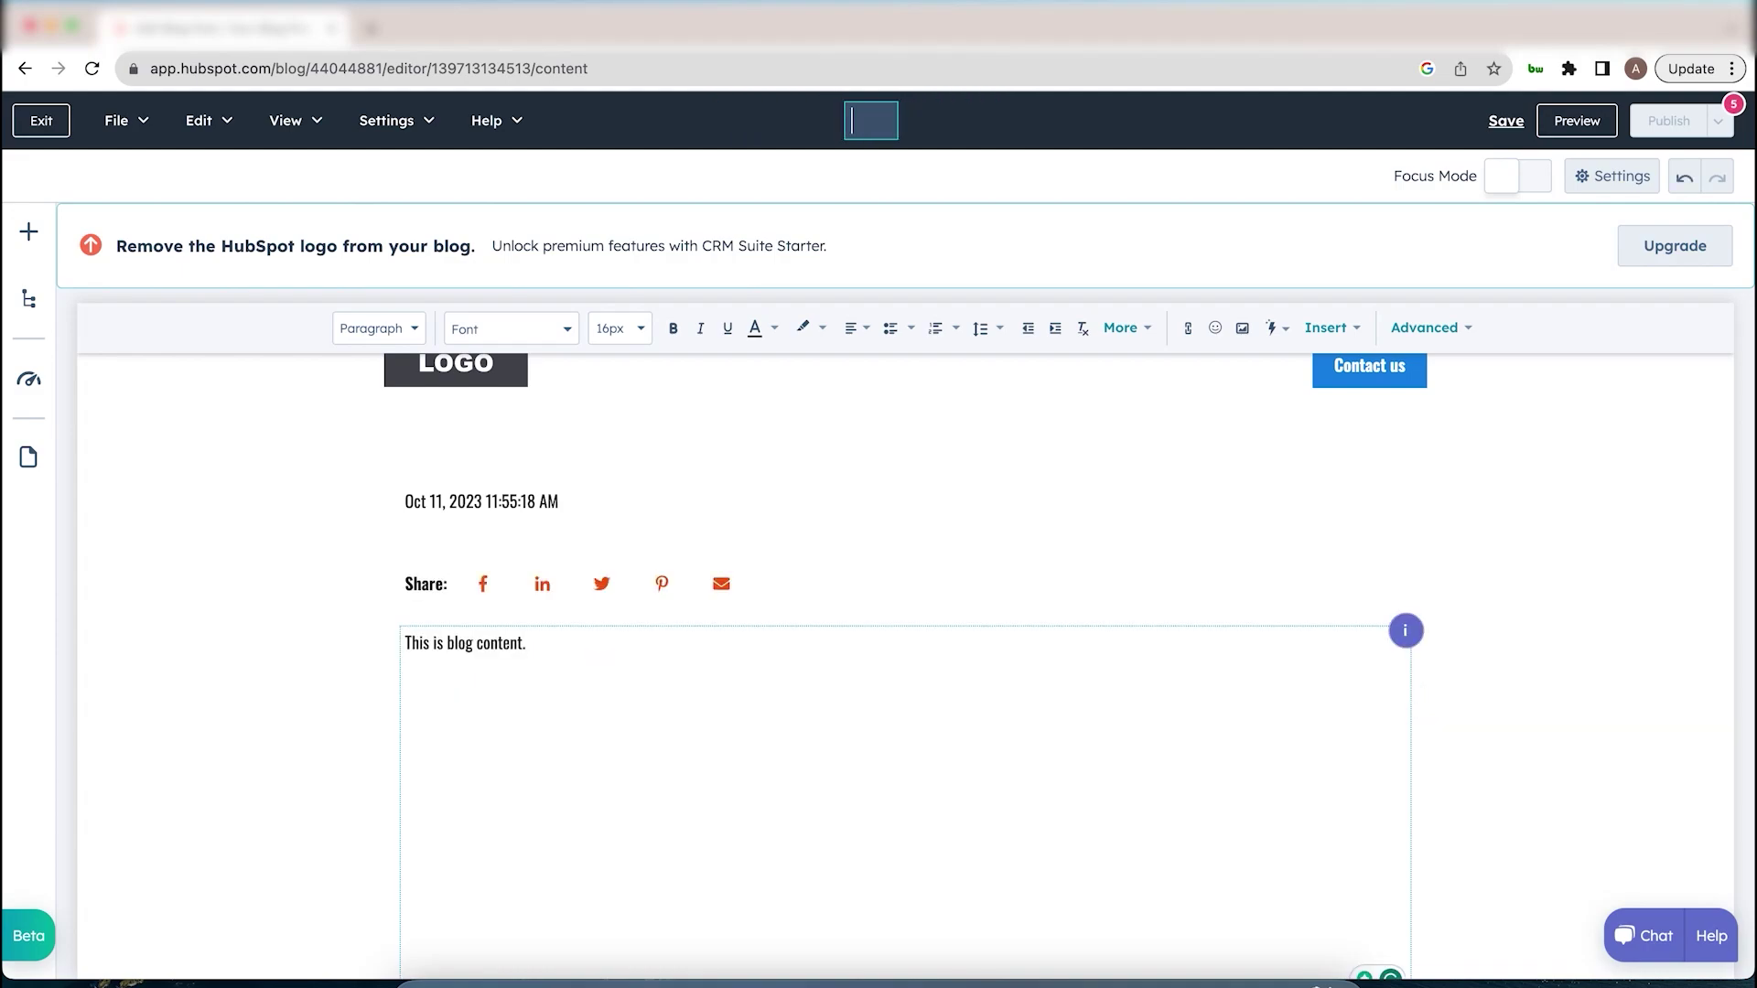
{"action": "type", "text": "Blog "}
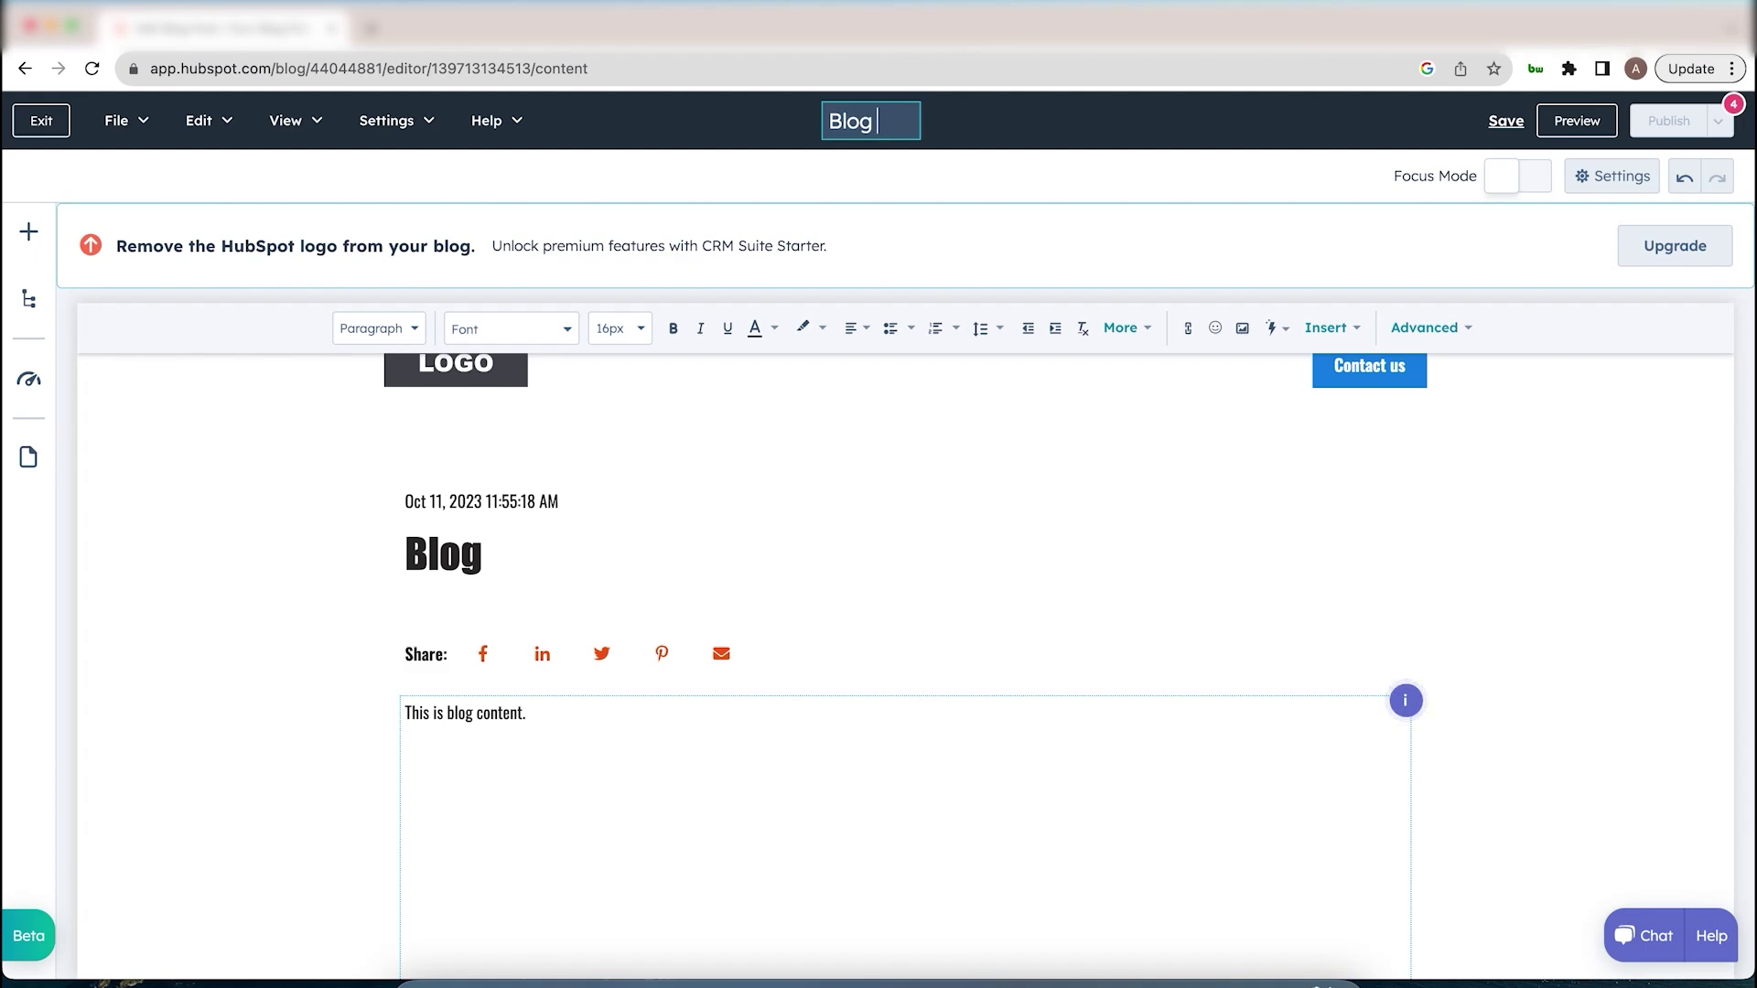
{"action": "type", "text": "Xgrid"}
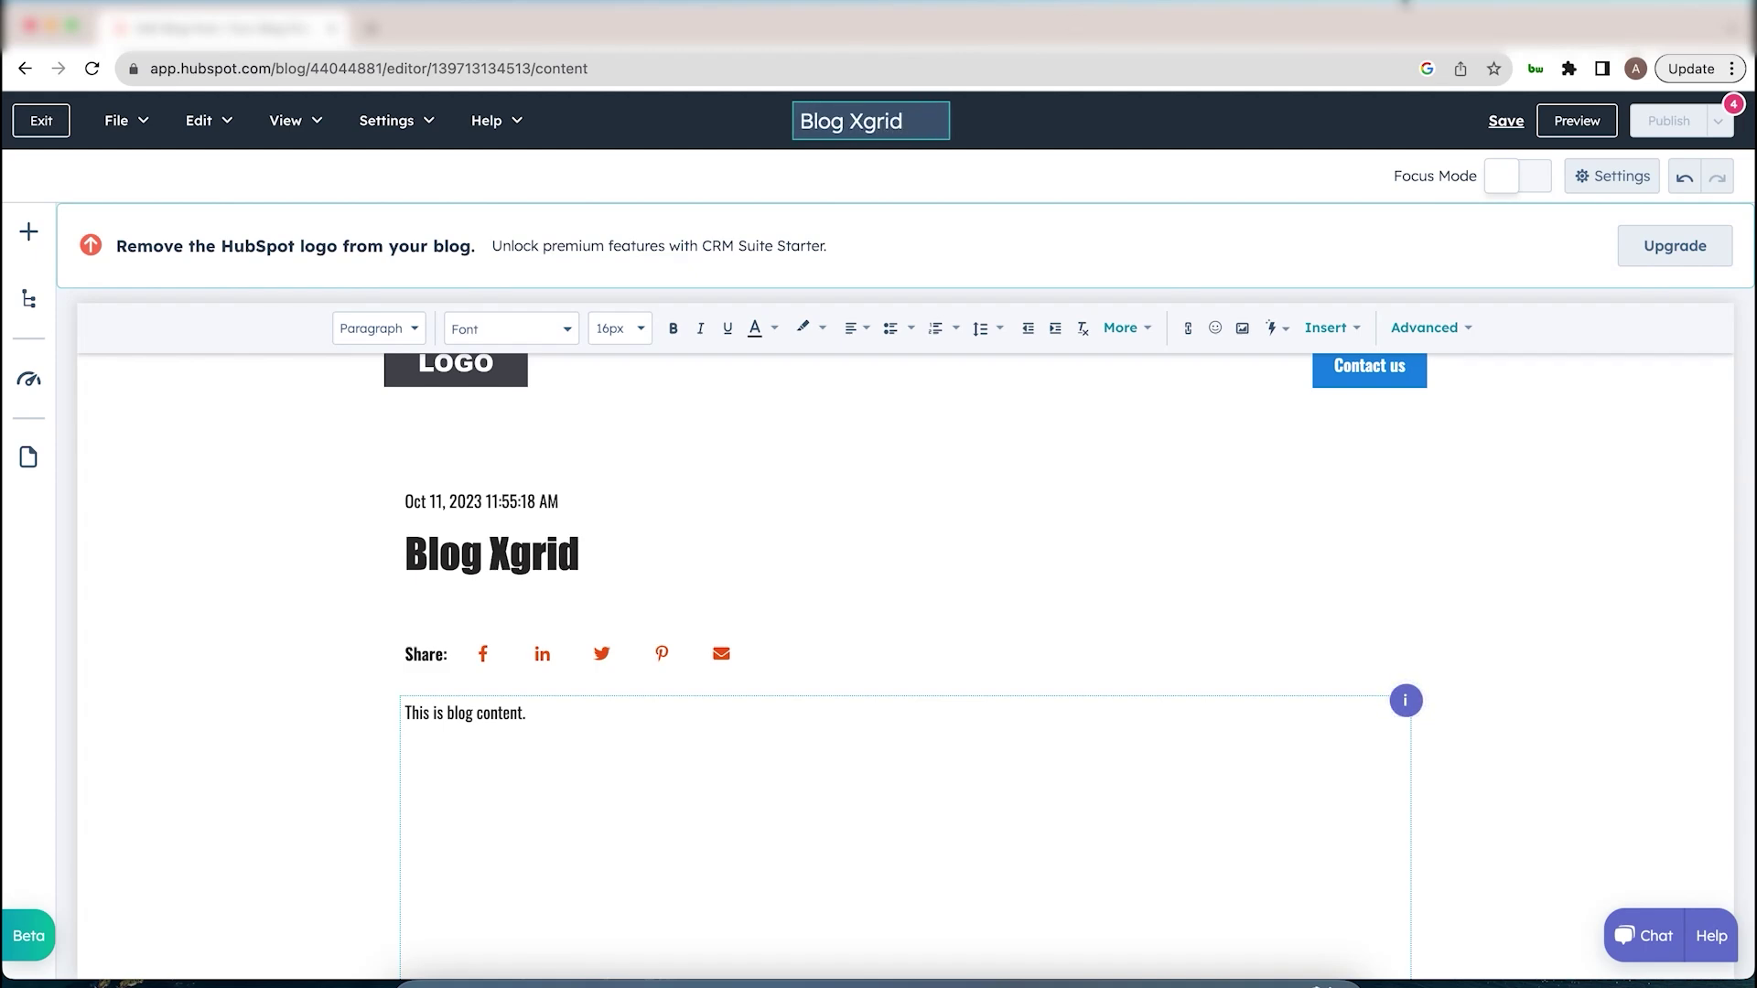
{"action": "left_click", "coordinate": [1506, 120]}
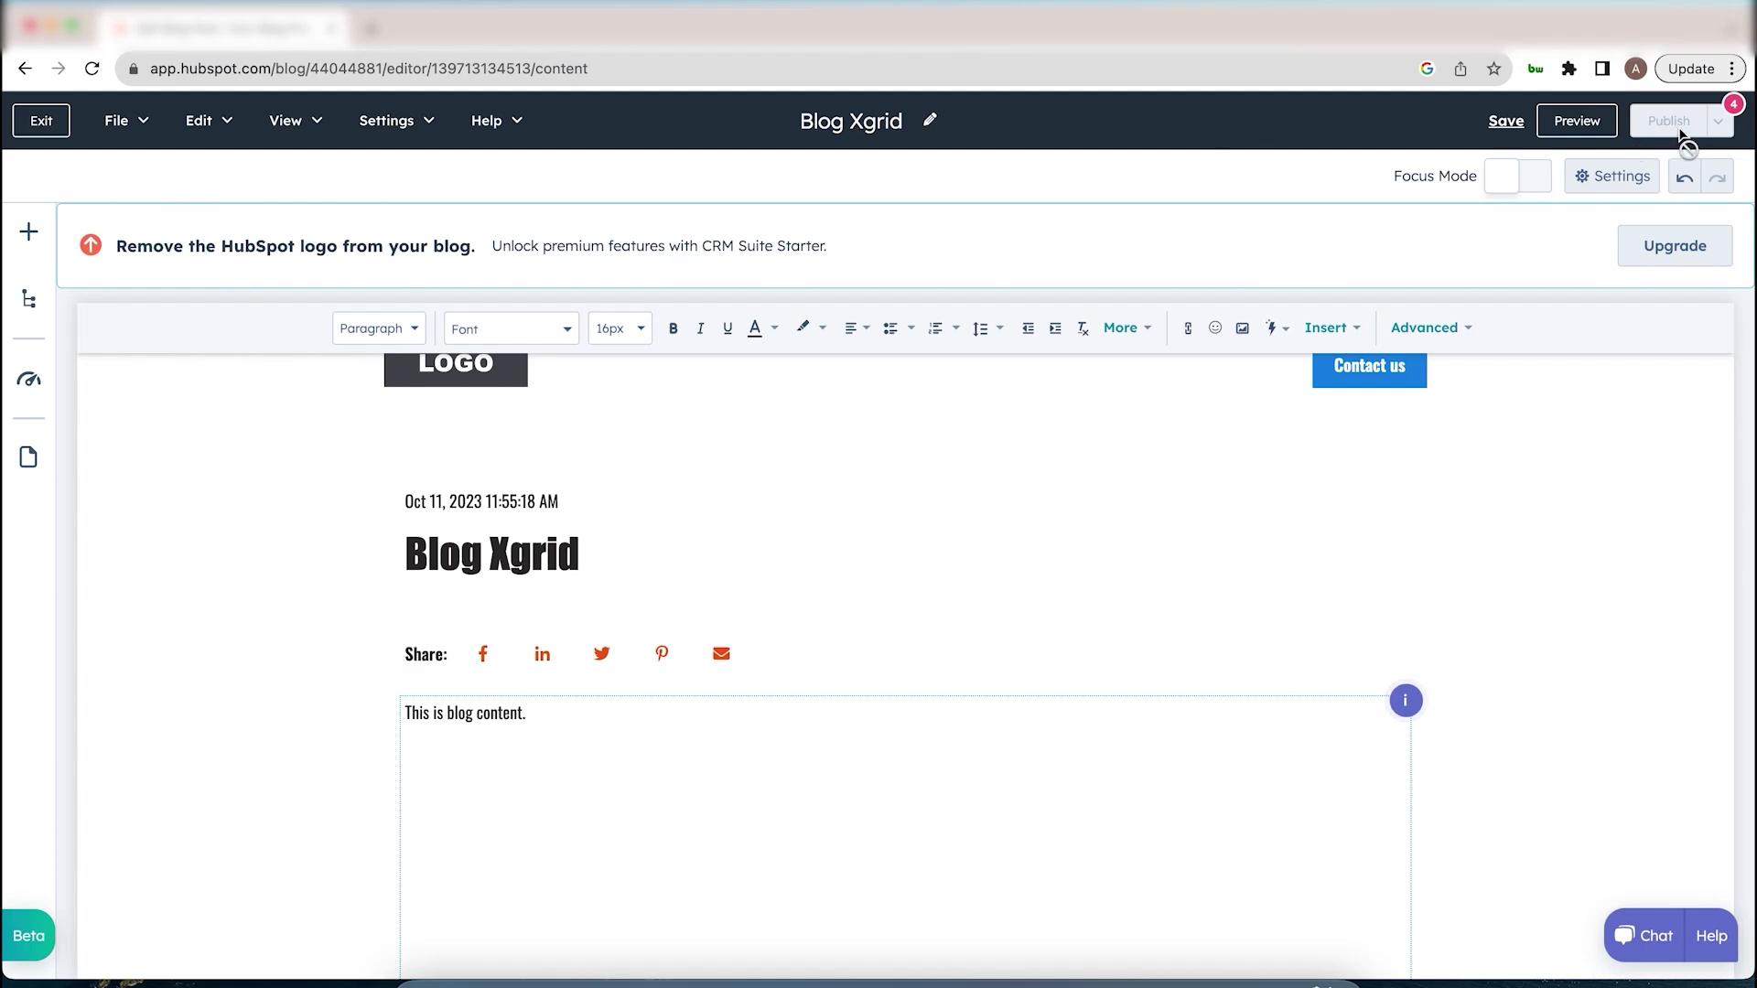
{"action": "mouse_move", "coordinate": [1669, 120]}
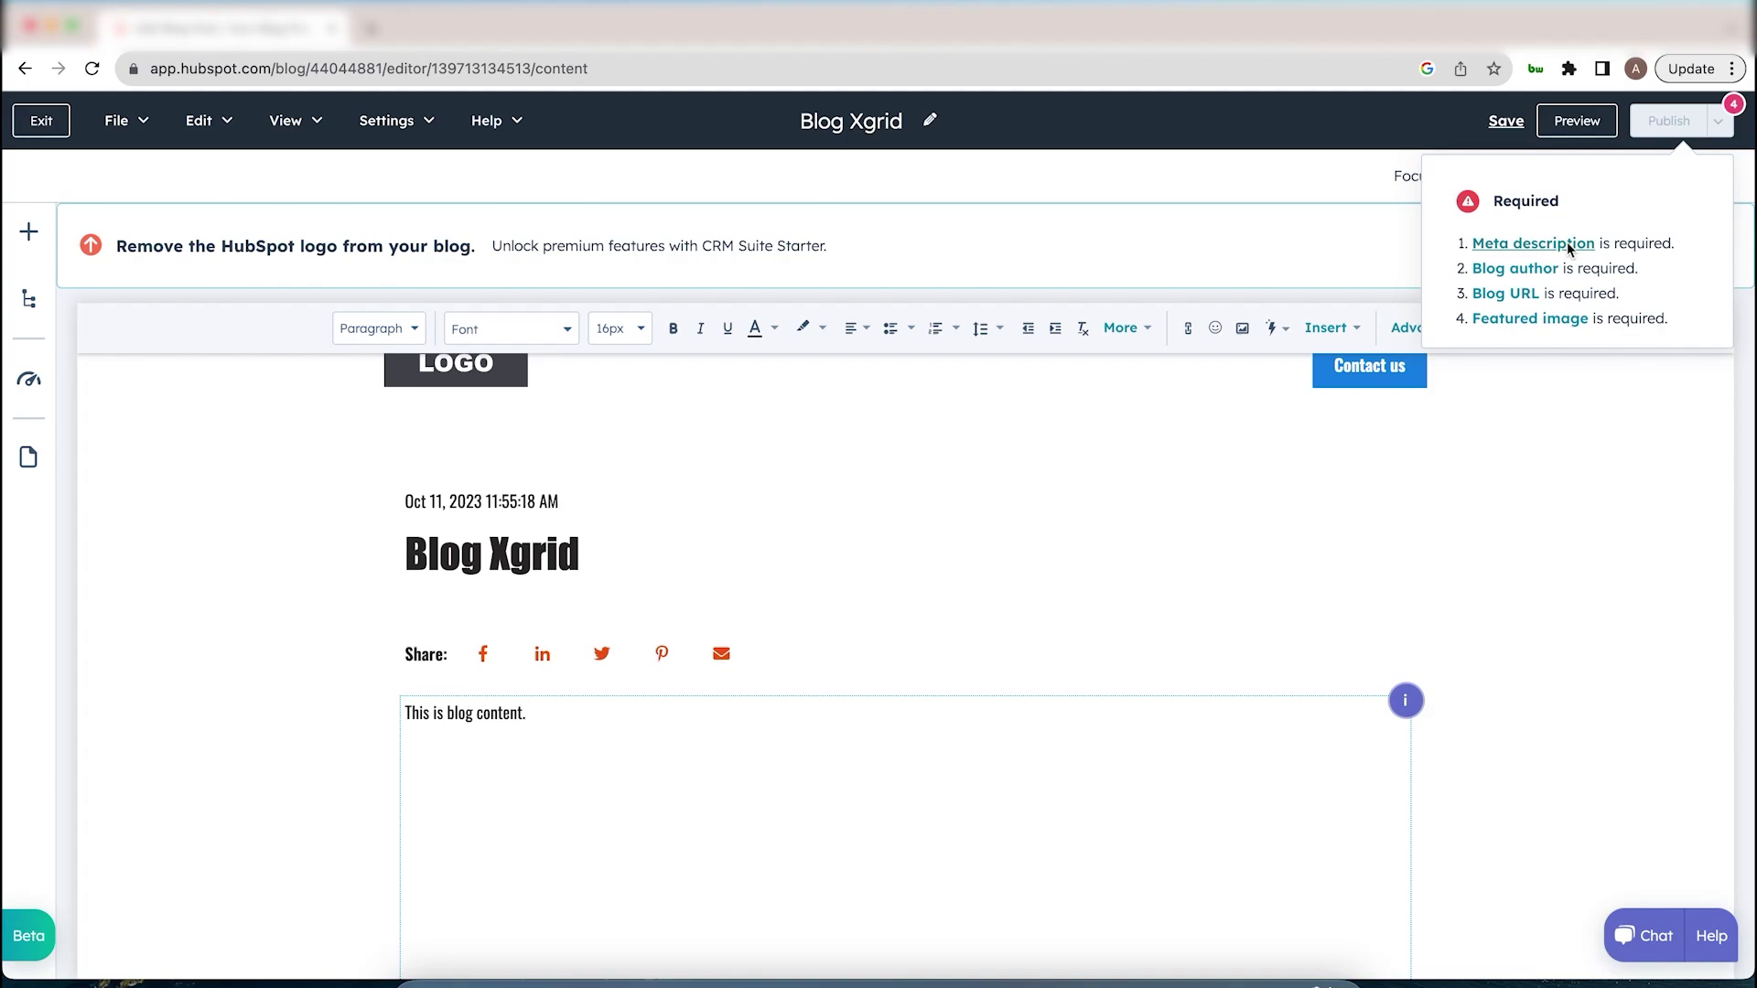
- From Publish's Required list, jump to the empty Meta description field in Settings > Metadata
{"action": "left_click", "coordinate": [1568, 245]}
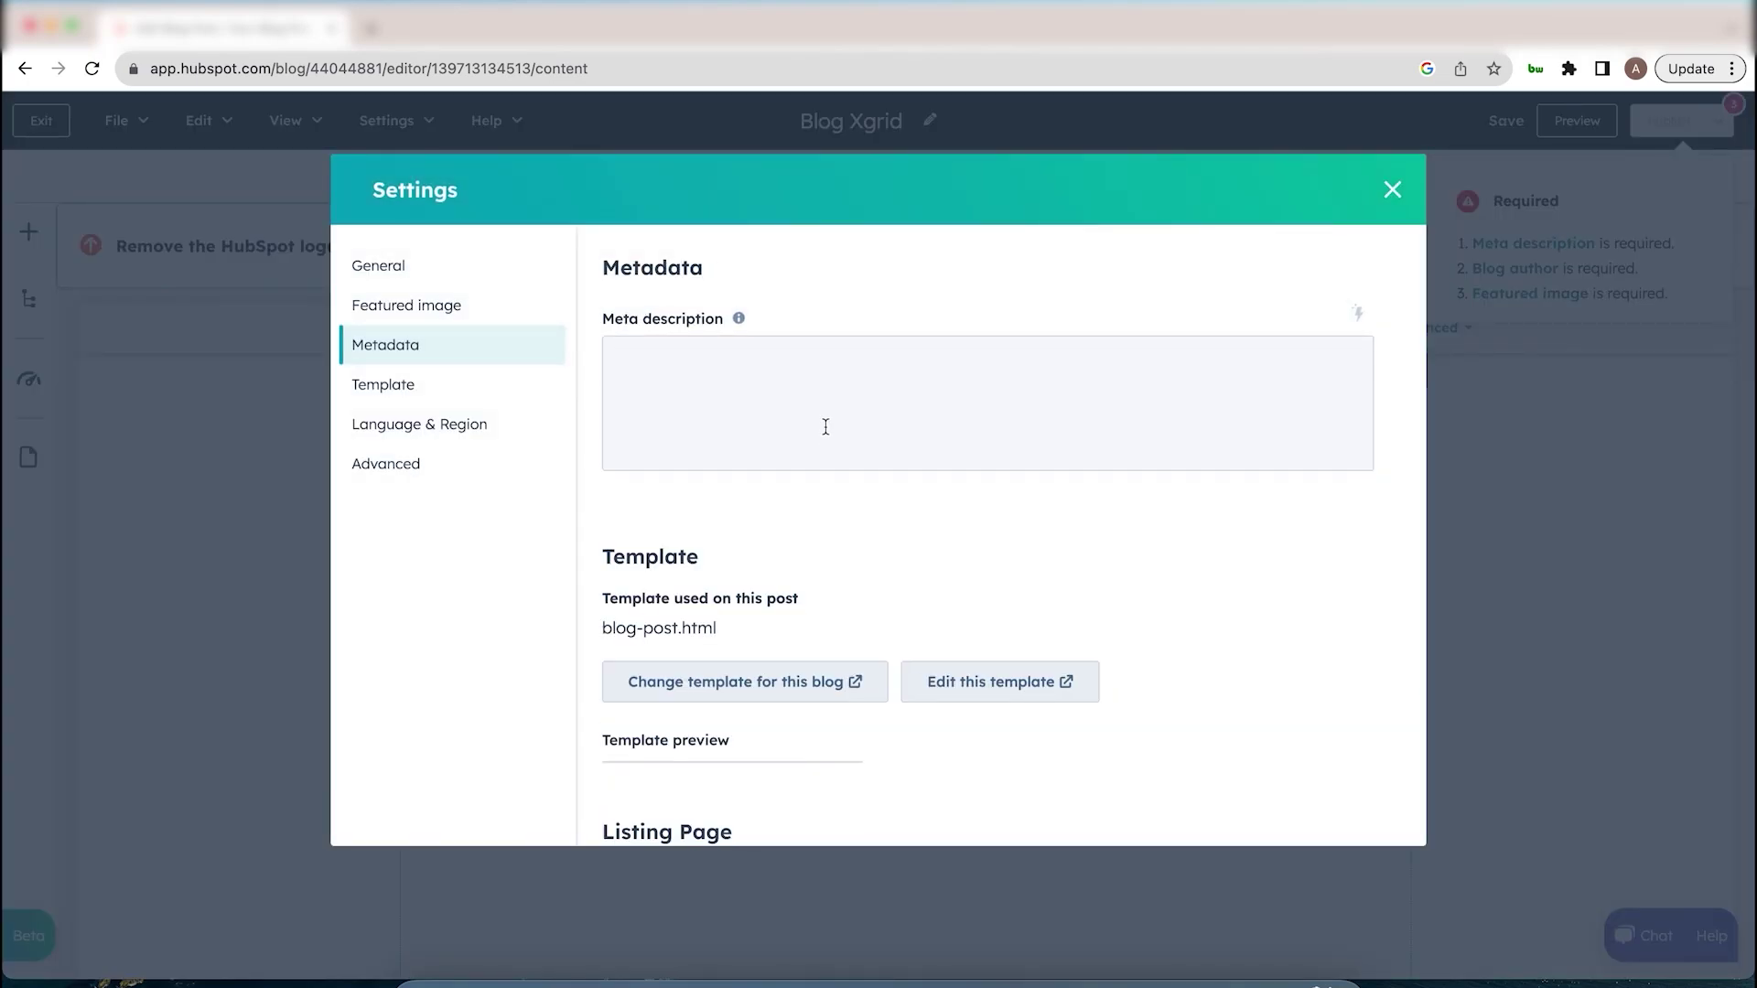
- Enter 'Setting xgrid' as the post's meta description and scroll down the settings
{"action": "left_click", "coordinate": [824, 398]}
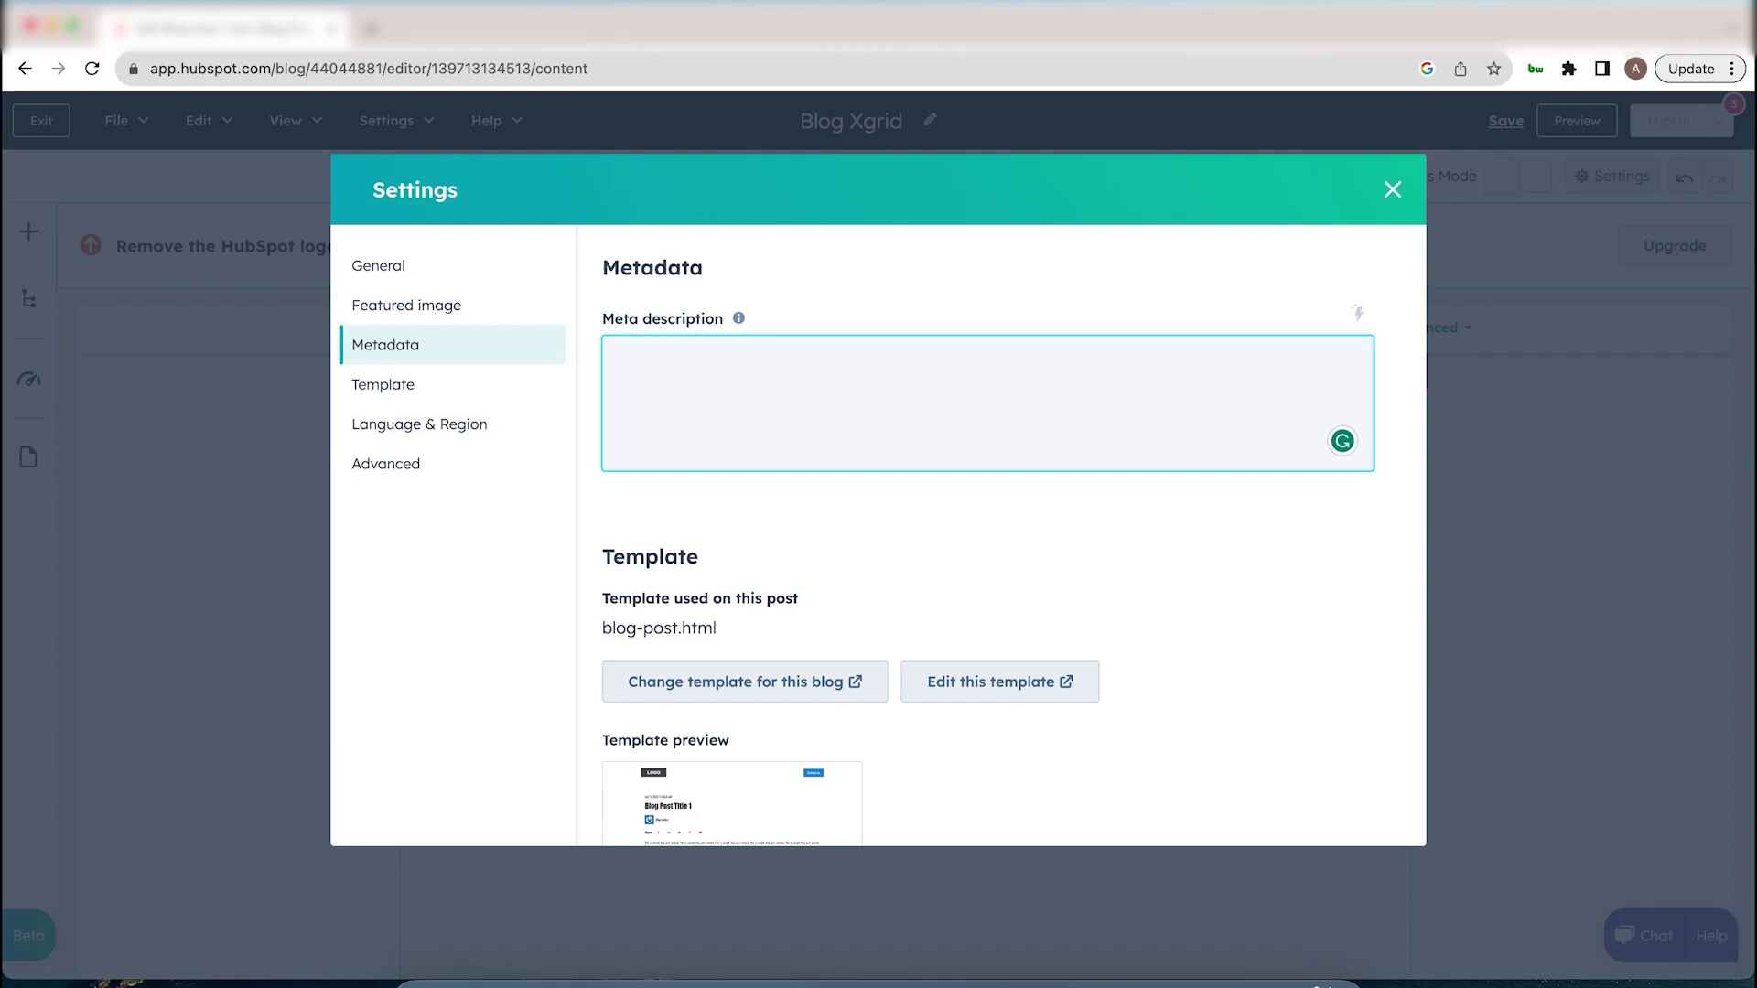
{"action": "type", "text": "Setting xgr"}
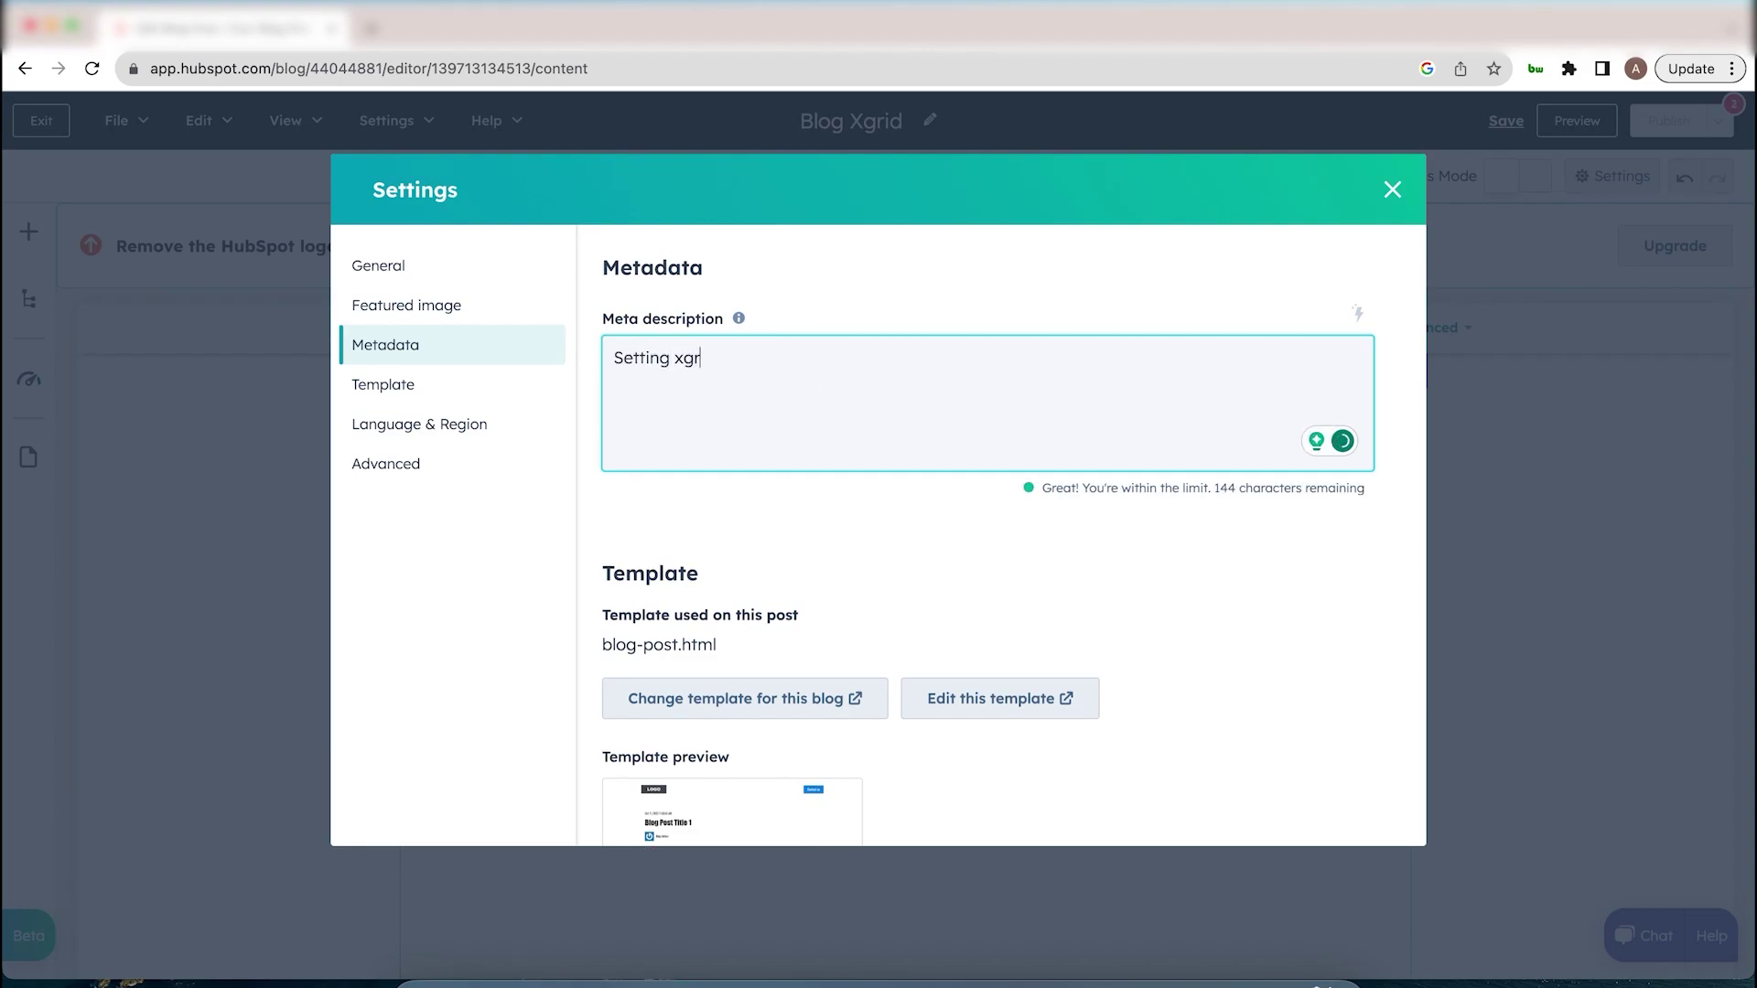
{"action": "type", "text": "id"}
{"action": "left_click", "coordinate": [794, 534]}
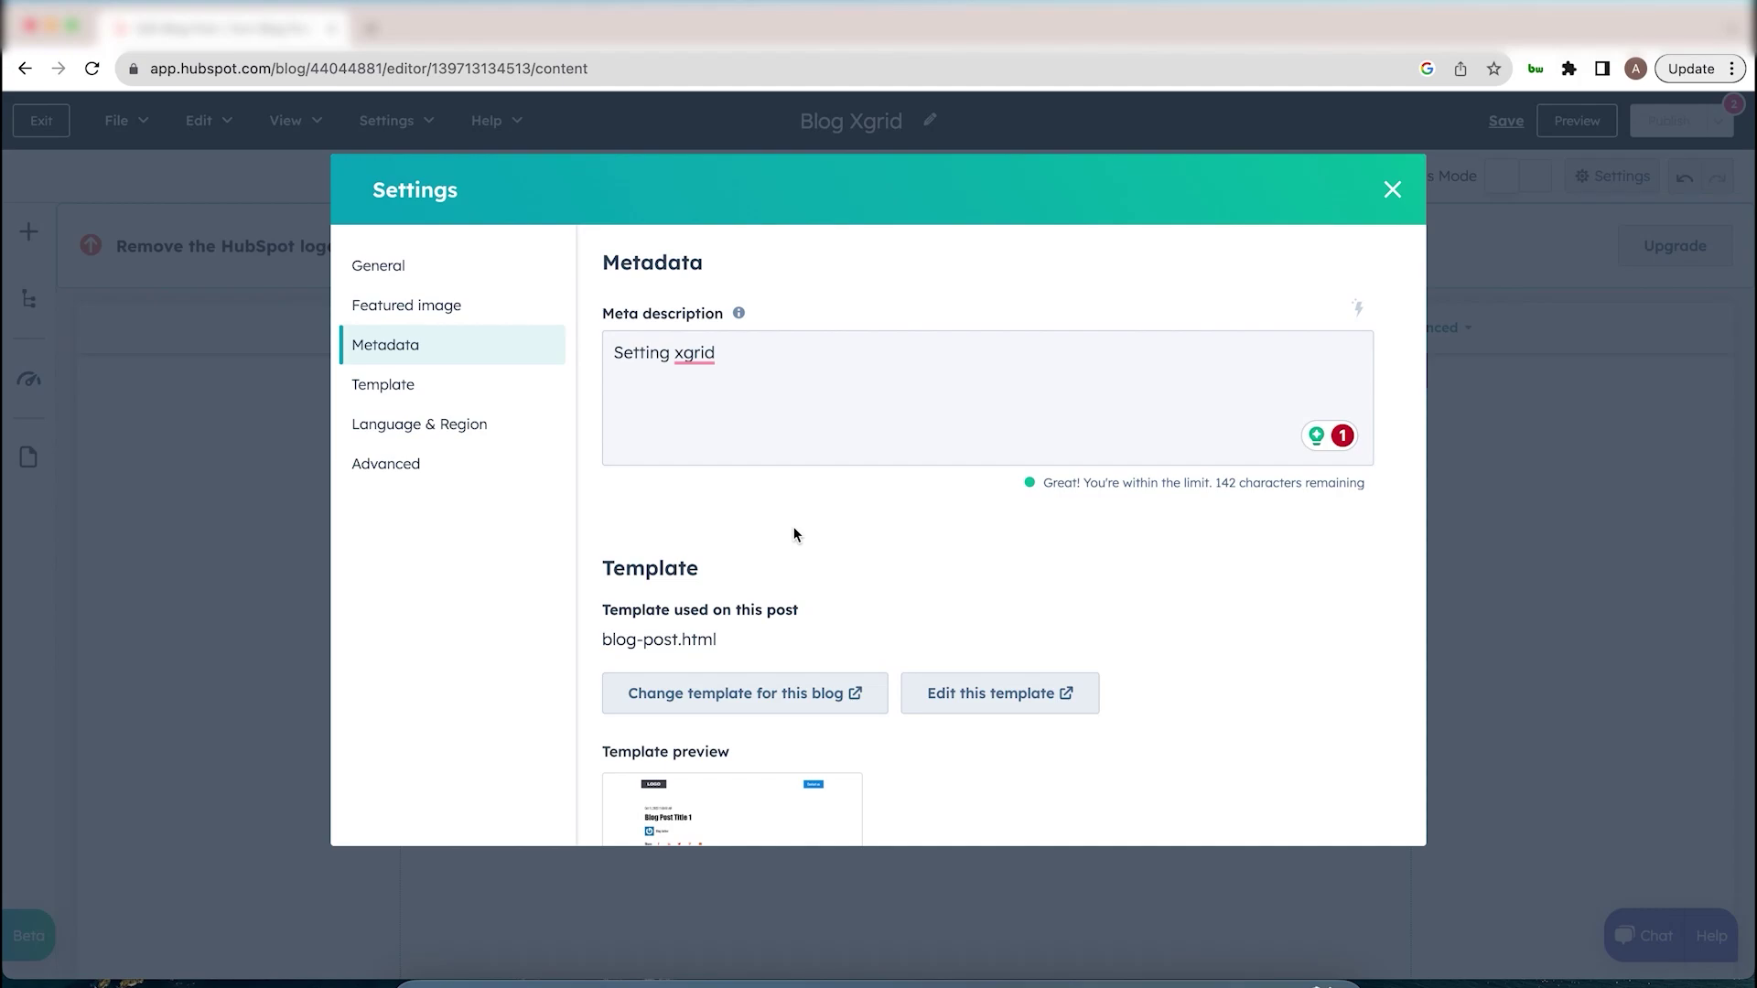
{"action": "scroll", "coordinate": [794, 535], "scroll_direction": "down", "scroll_amount": 1}
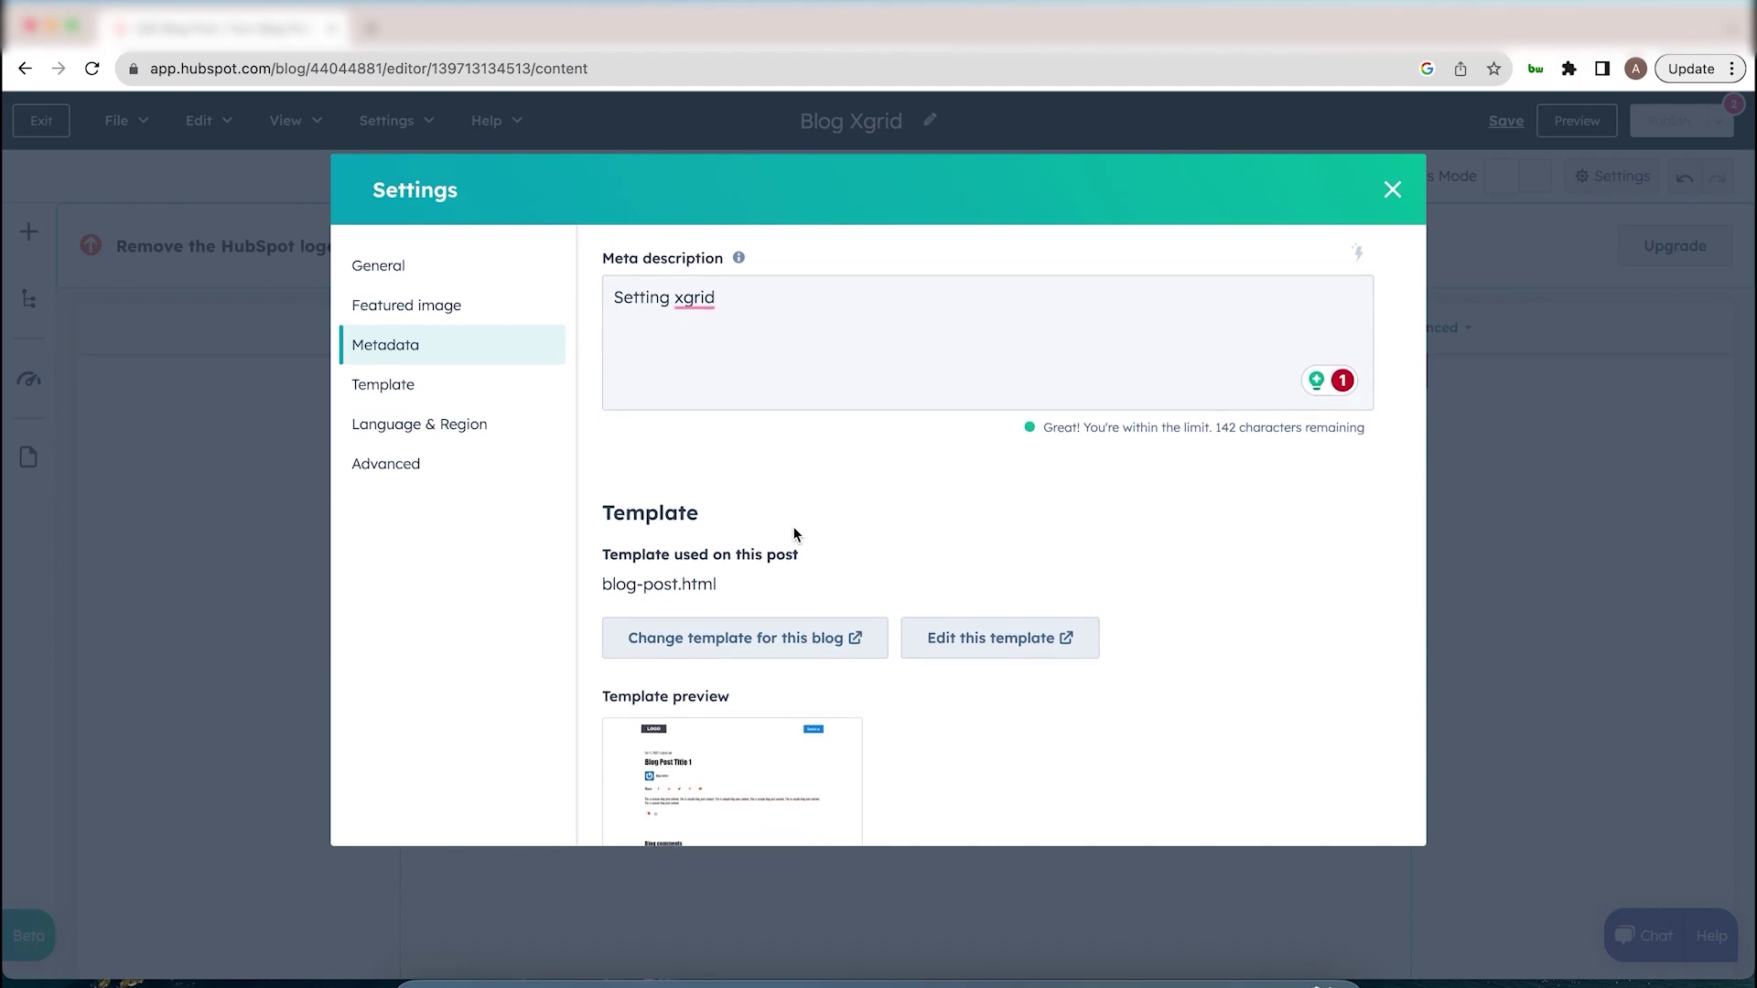
{"action": "scroll", "coordinate": [794, 534], "scroll_direction": "down", "scroll_amount": 1}
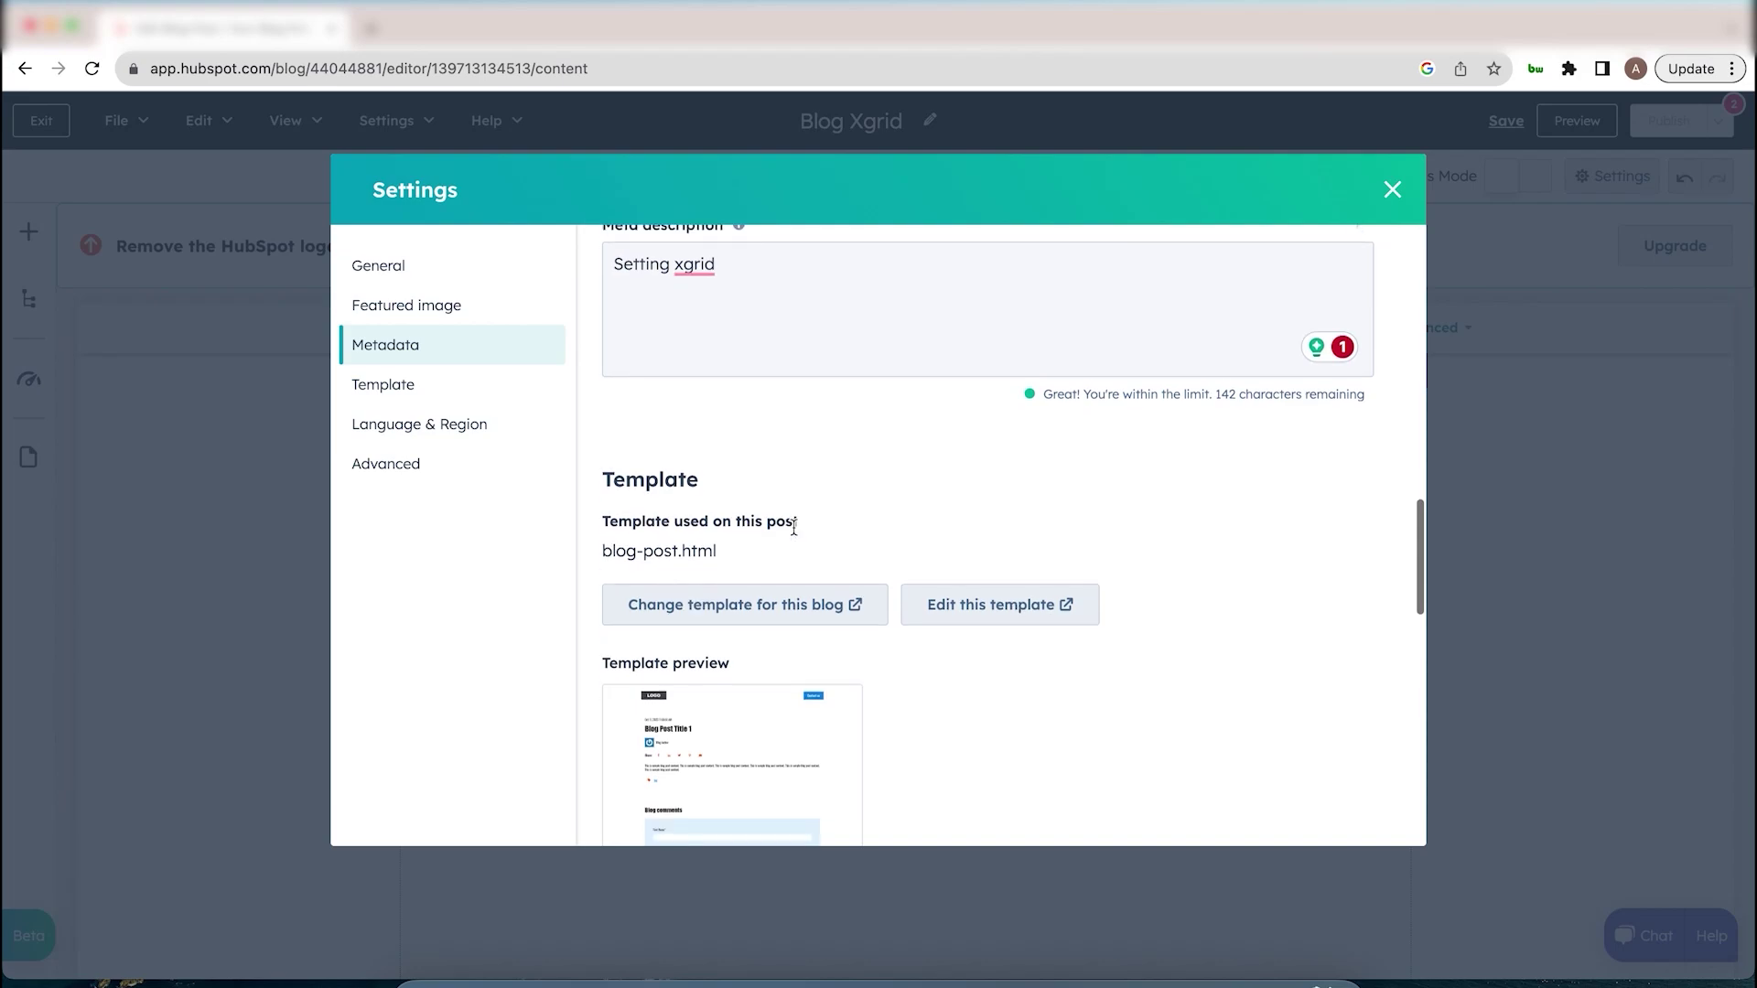
{"action": "scroll", "coordinate": [794, 535], "scroll_direction": "down", "scroll_amount": 1}
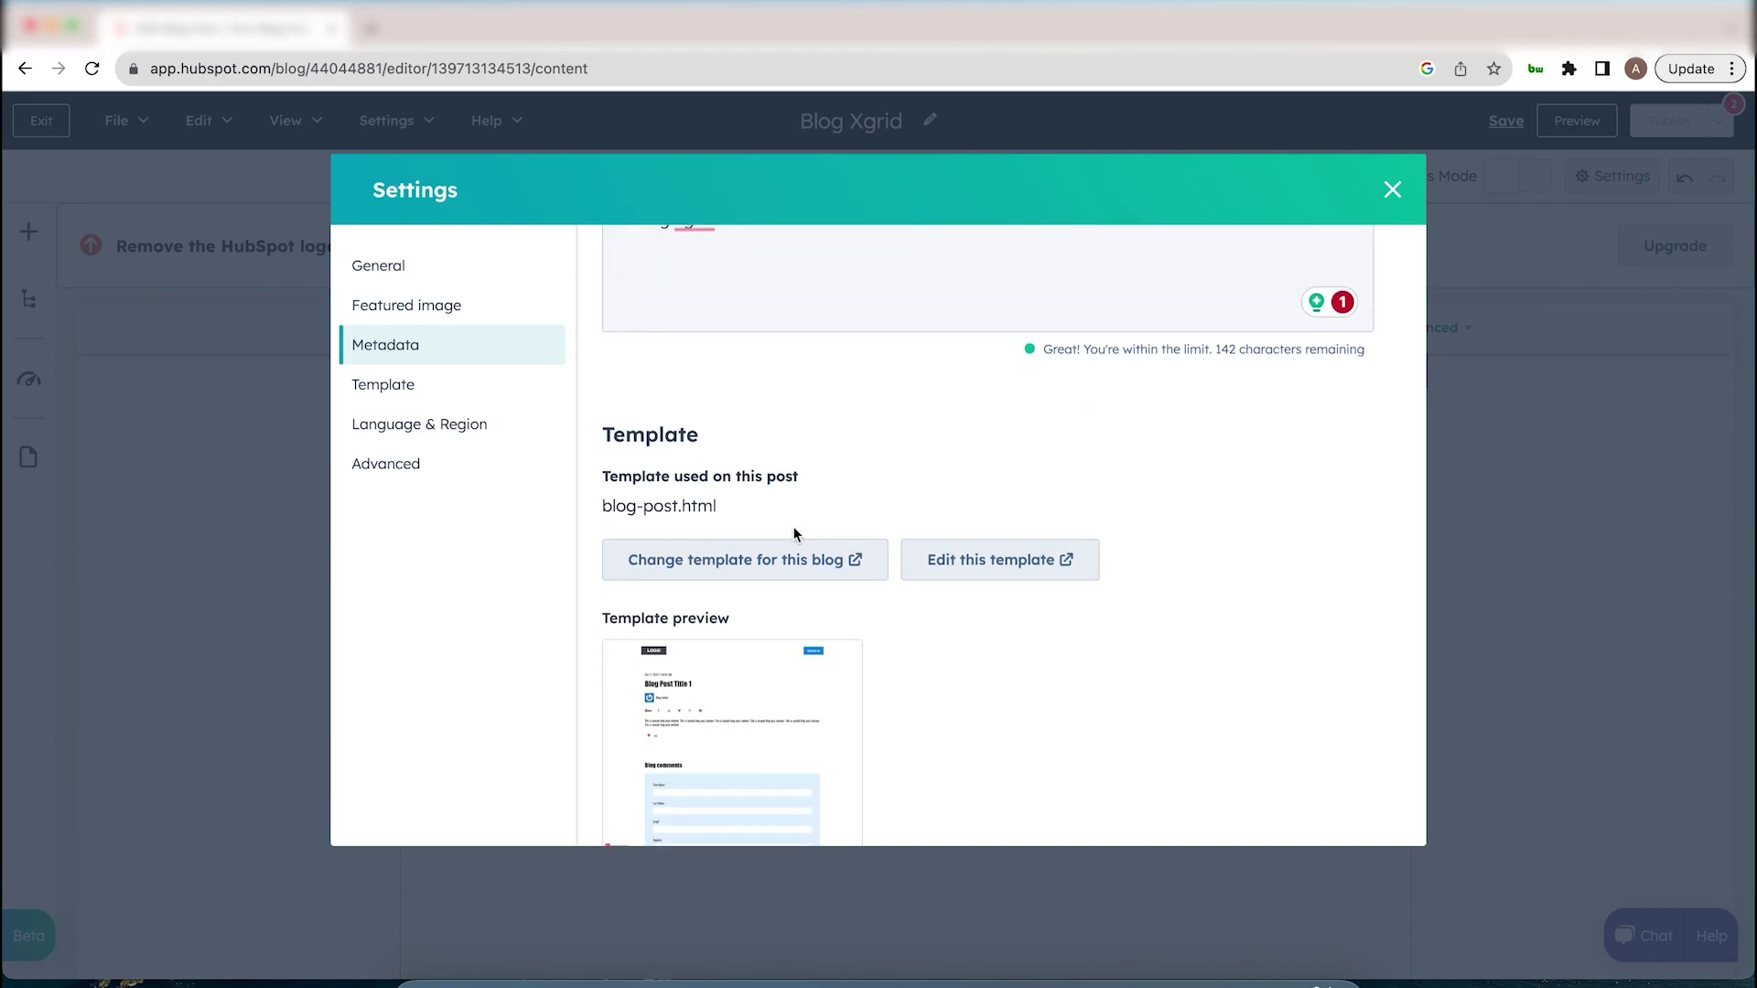
- Go to the required blog author setting and start creating a new author
{"action": "left_click", "coordinate": [1392, 190]}
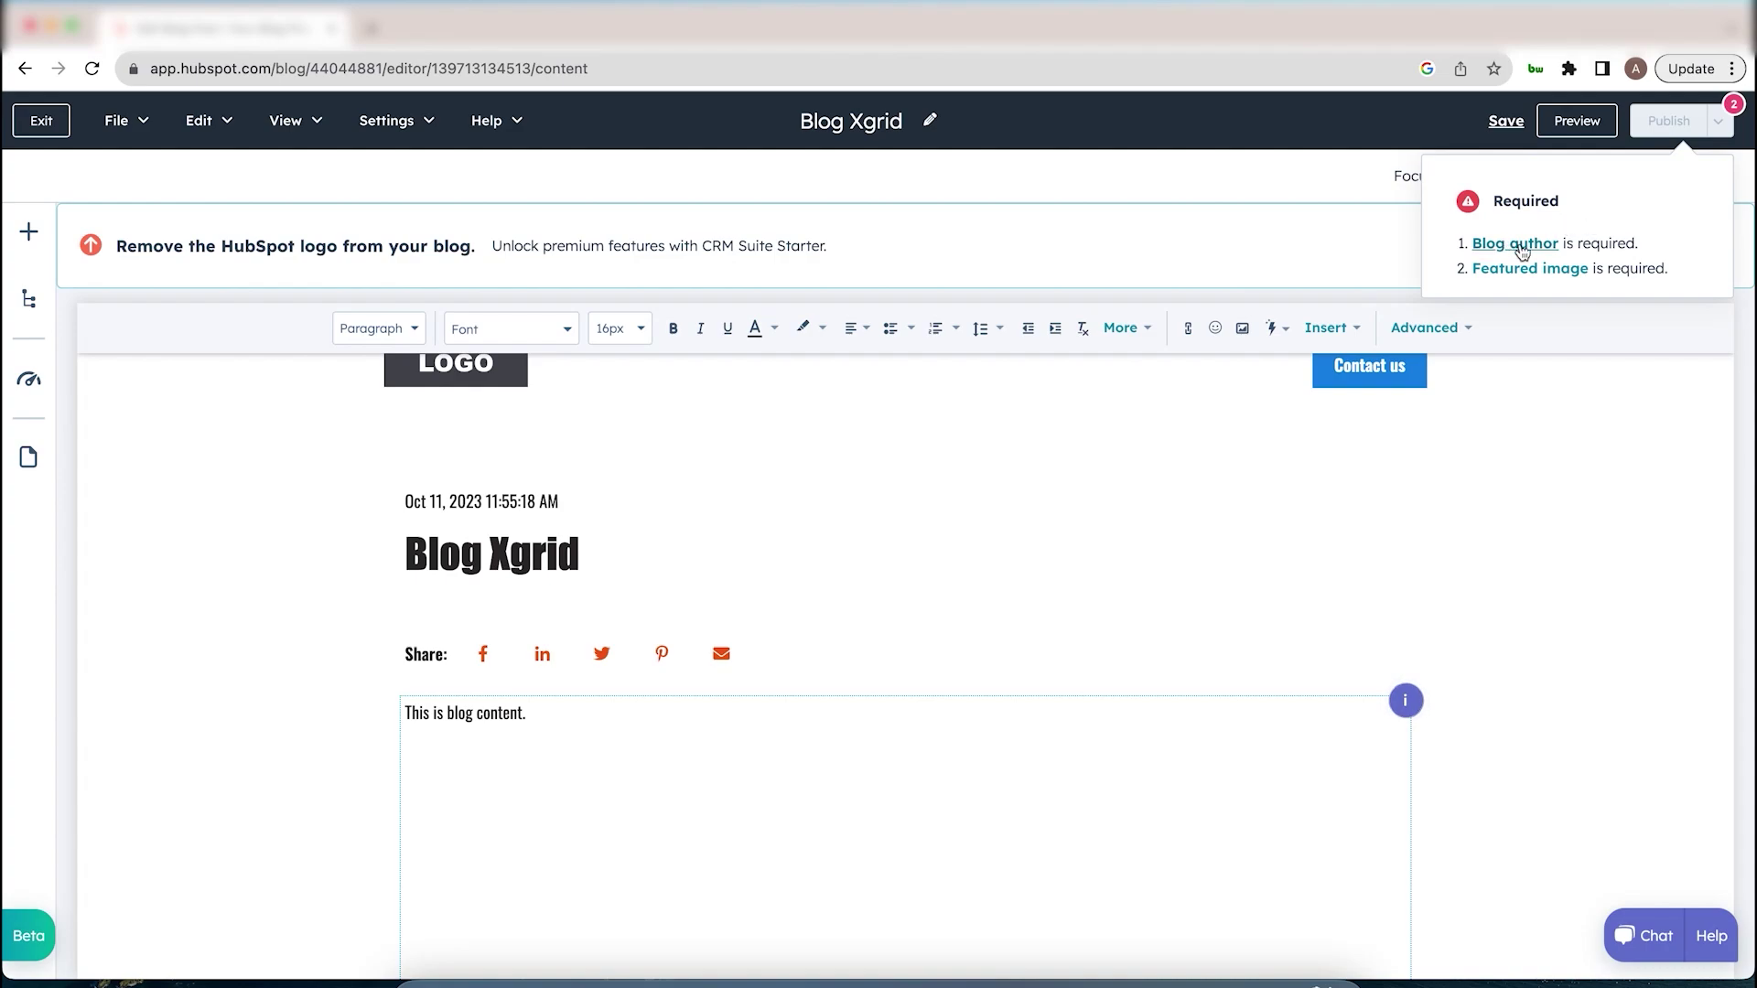
{"action": "left_click", "coordinate": [1518, 245]}
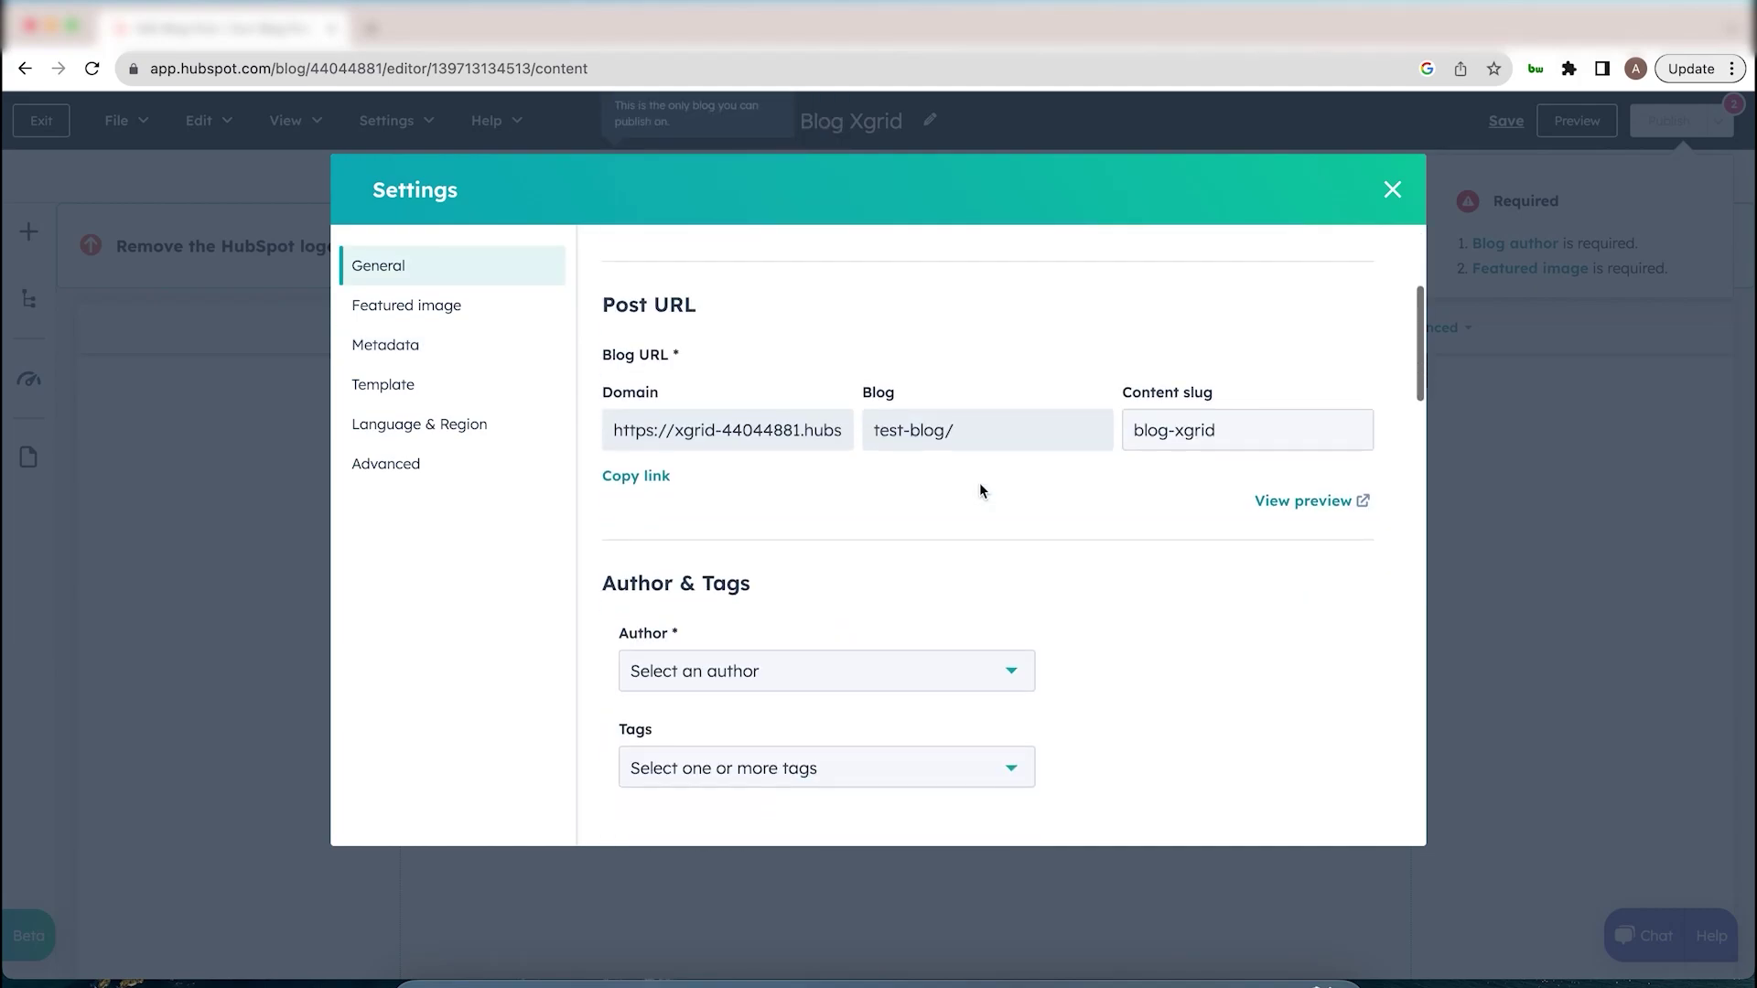
{"action": "left_click", "coordinate": [927, 578]}
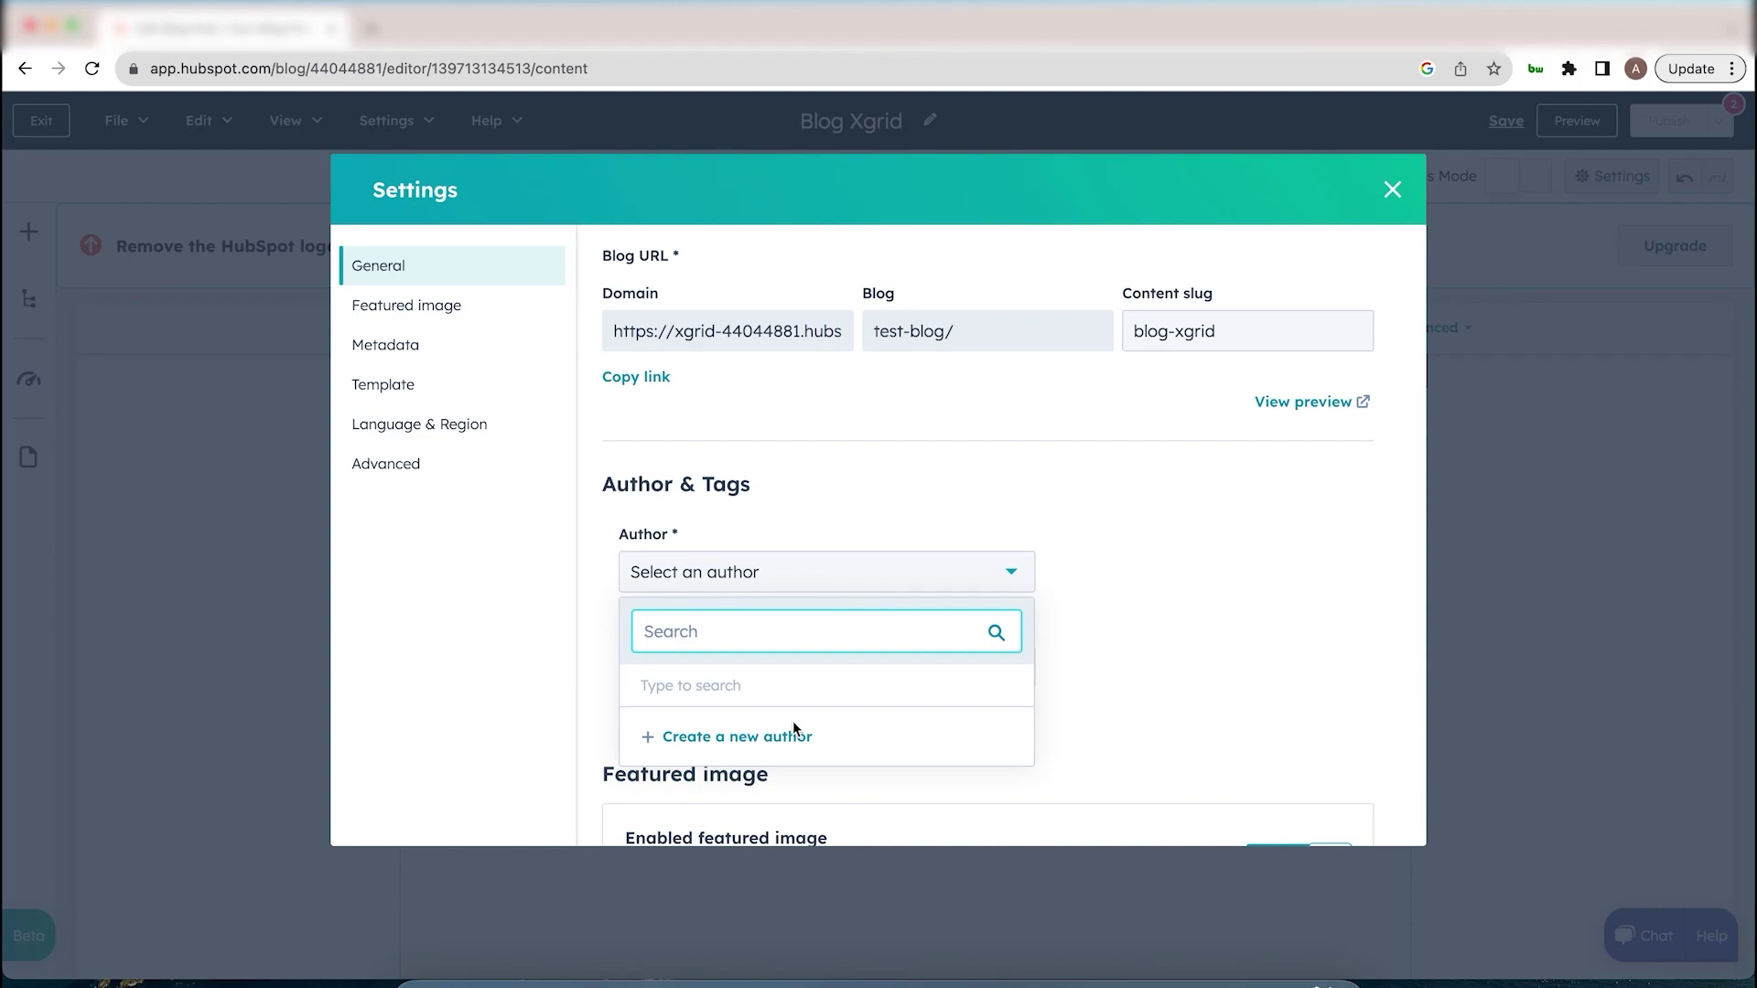
{"action": "left_click", "coordinate": [765, 735]}
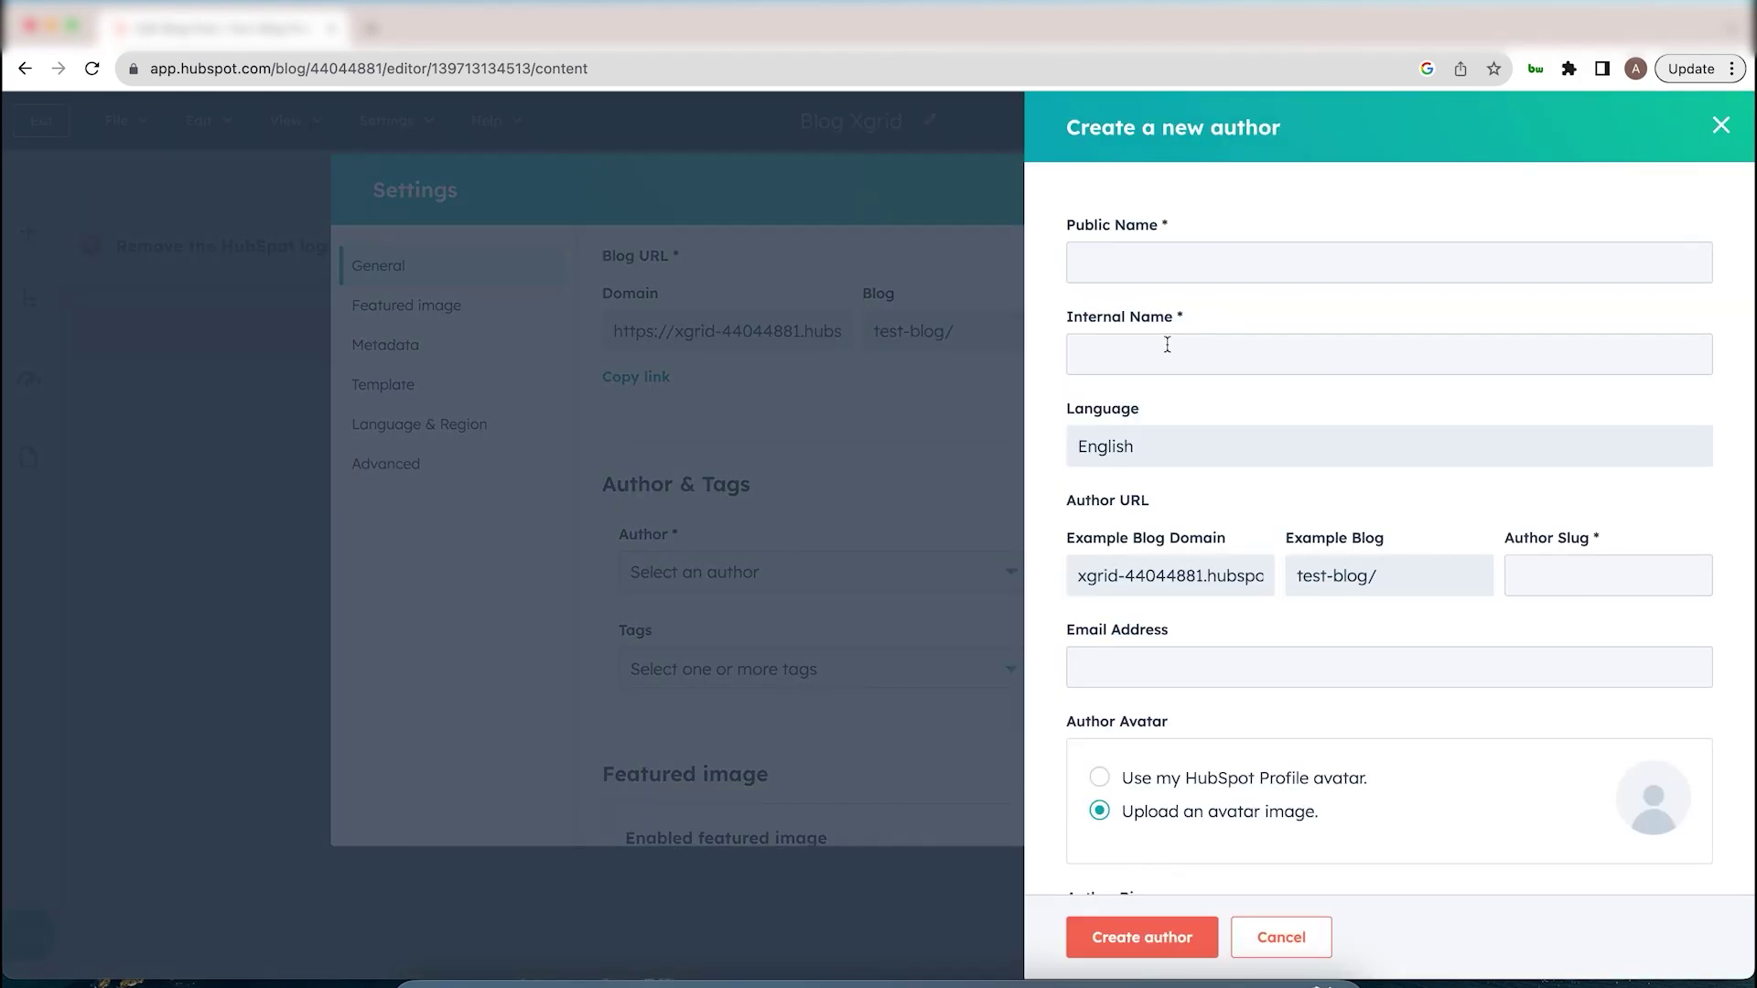
- Enter the new author's name and save it as the post's author
{"action": "scroll", "coordinate": [1180, 338], "scroll_direction": "down", "scroll_amount": 1}
{"action": "scroll", "coordinate": [1181, 338], "scroll_direction": "down", "scroll_amount": 3}
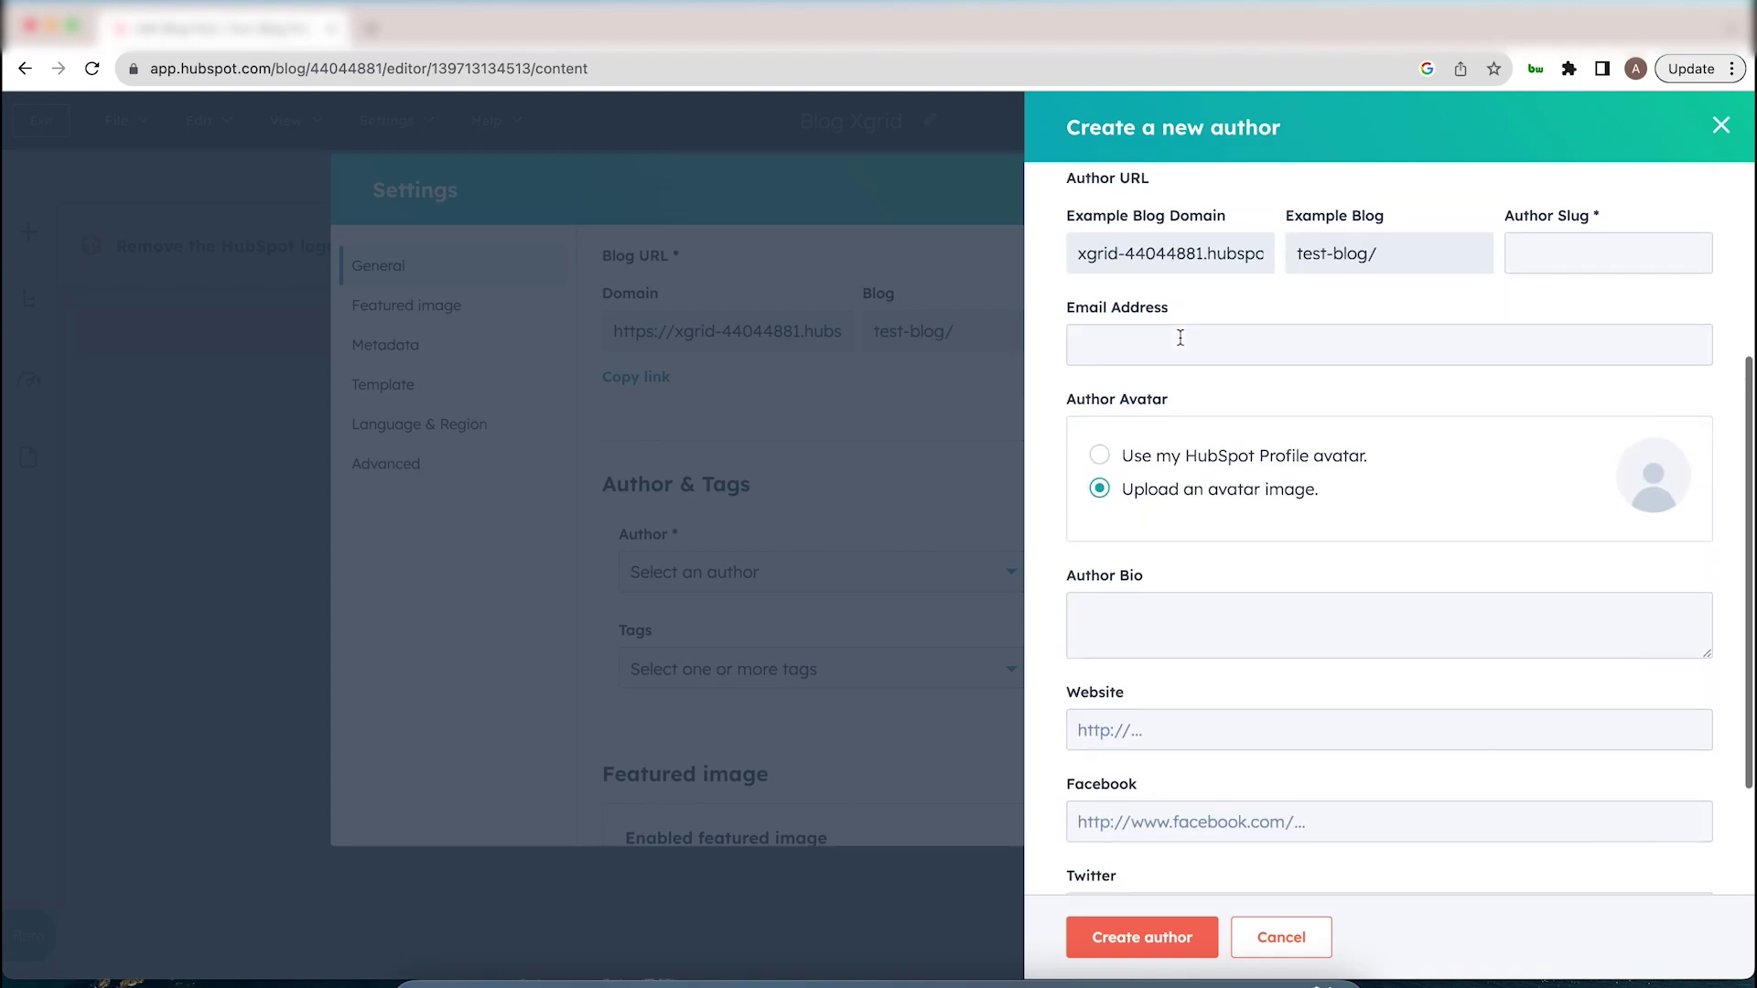
{"action": "scroll", "coordinate": [1182, 344], "scroll_direction": "down", "scroll_amount": 1}
{"action": "scroll", "coordinate": [1180, 343], "scroll_direction": "up", "scroll_amount": 2}
{"action": "scroll", "coordinate": [1181, 339], "scroll_direction": "up", "scroll_amount": 4}
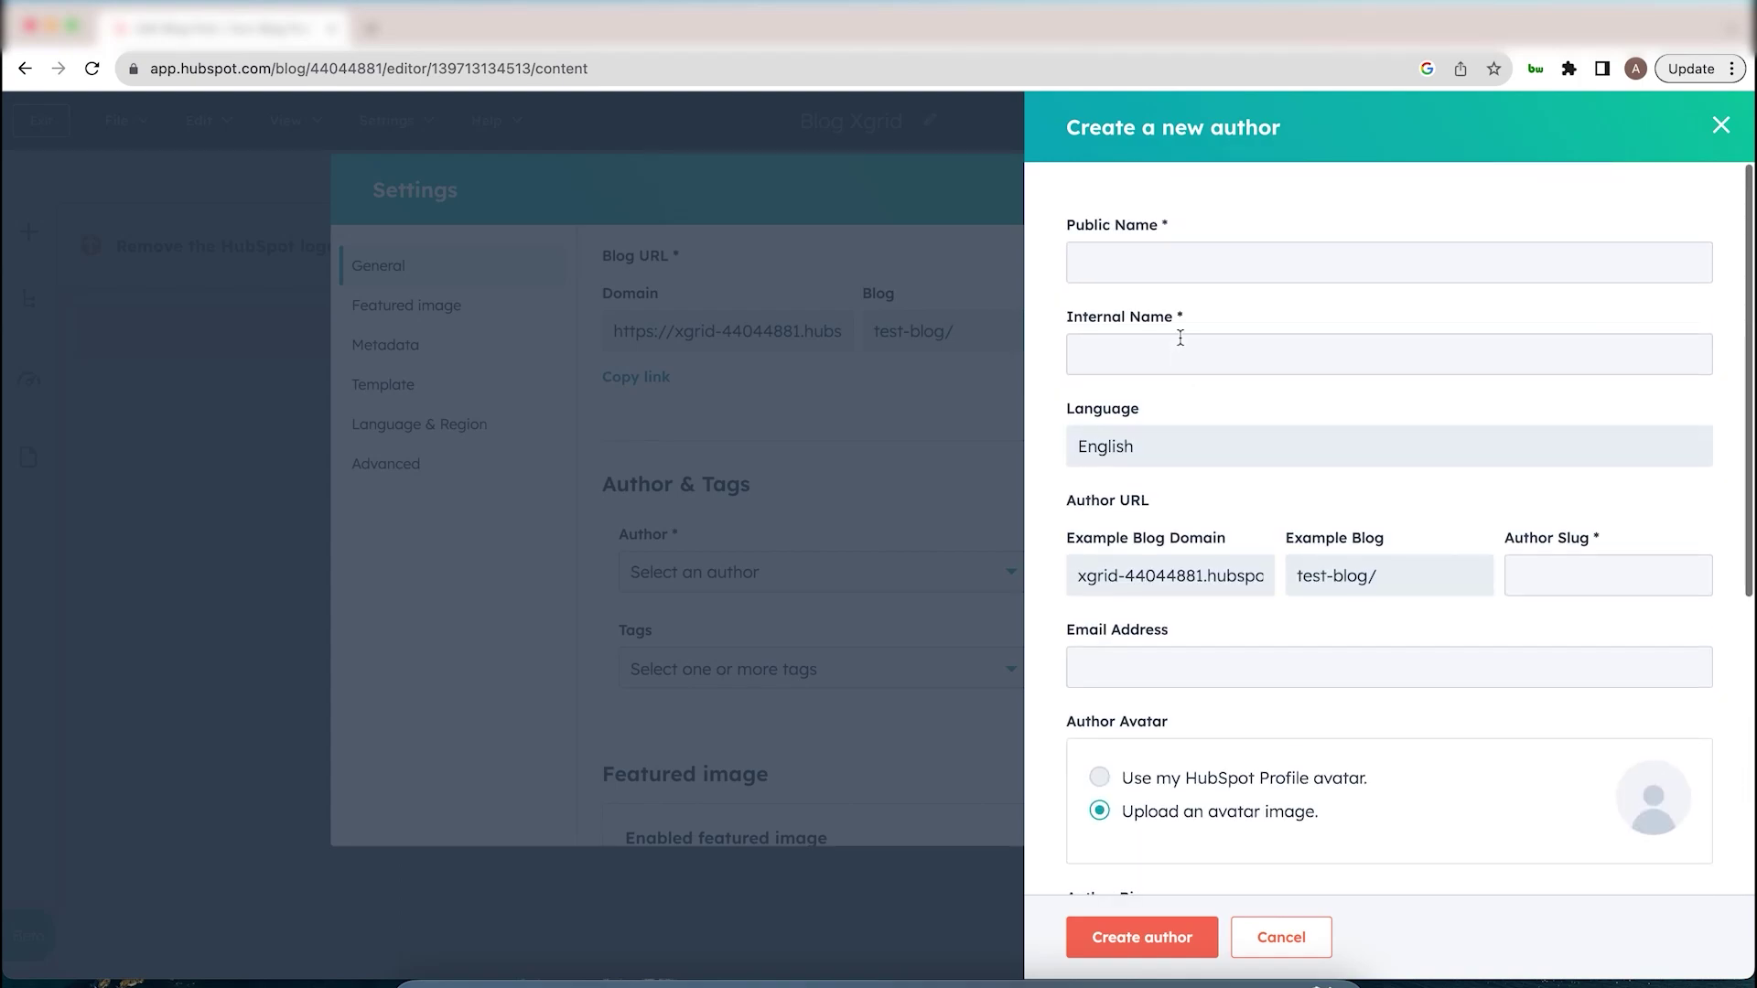
{"action": "left_click", "coordinate": [1194, 267]}
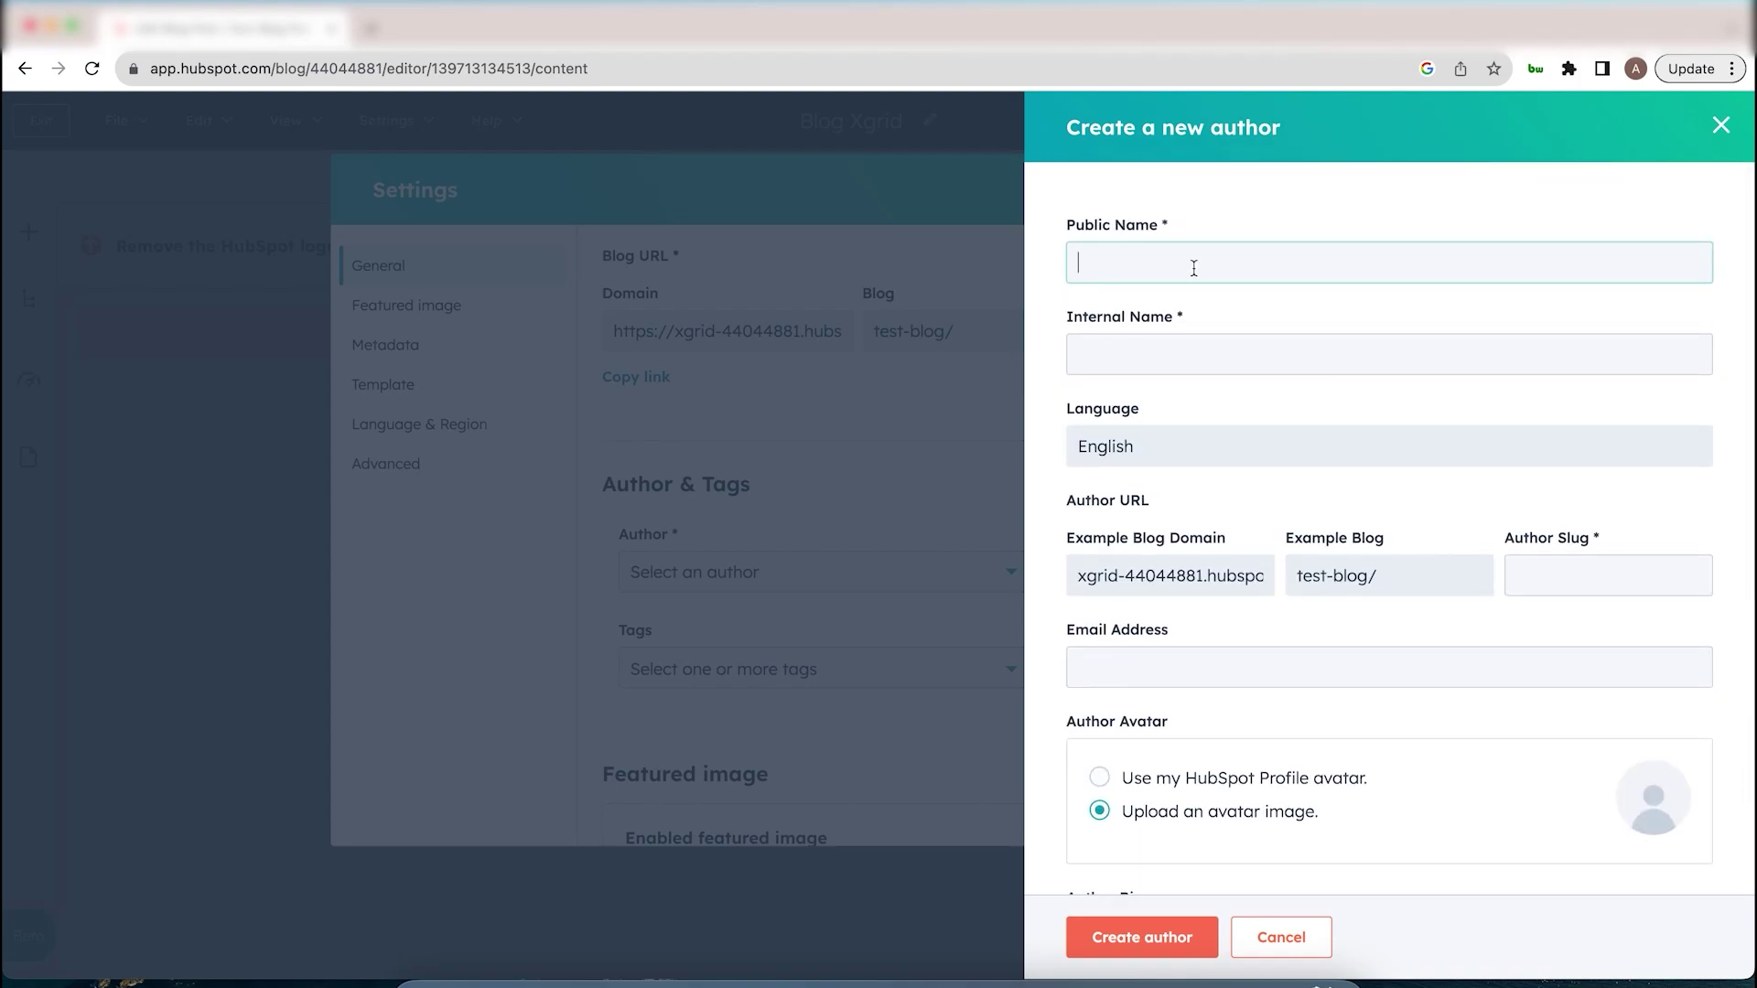
{"action": "type", "text": "Ayesha"}
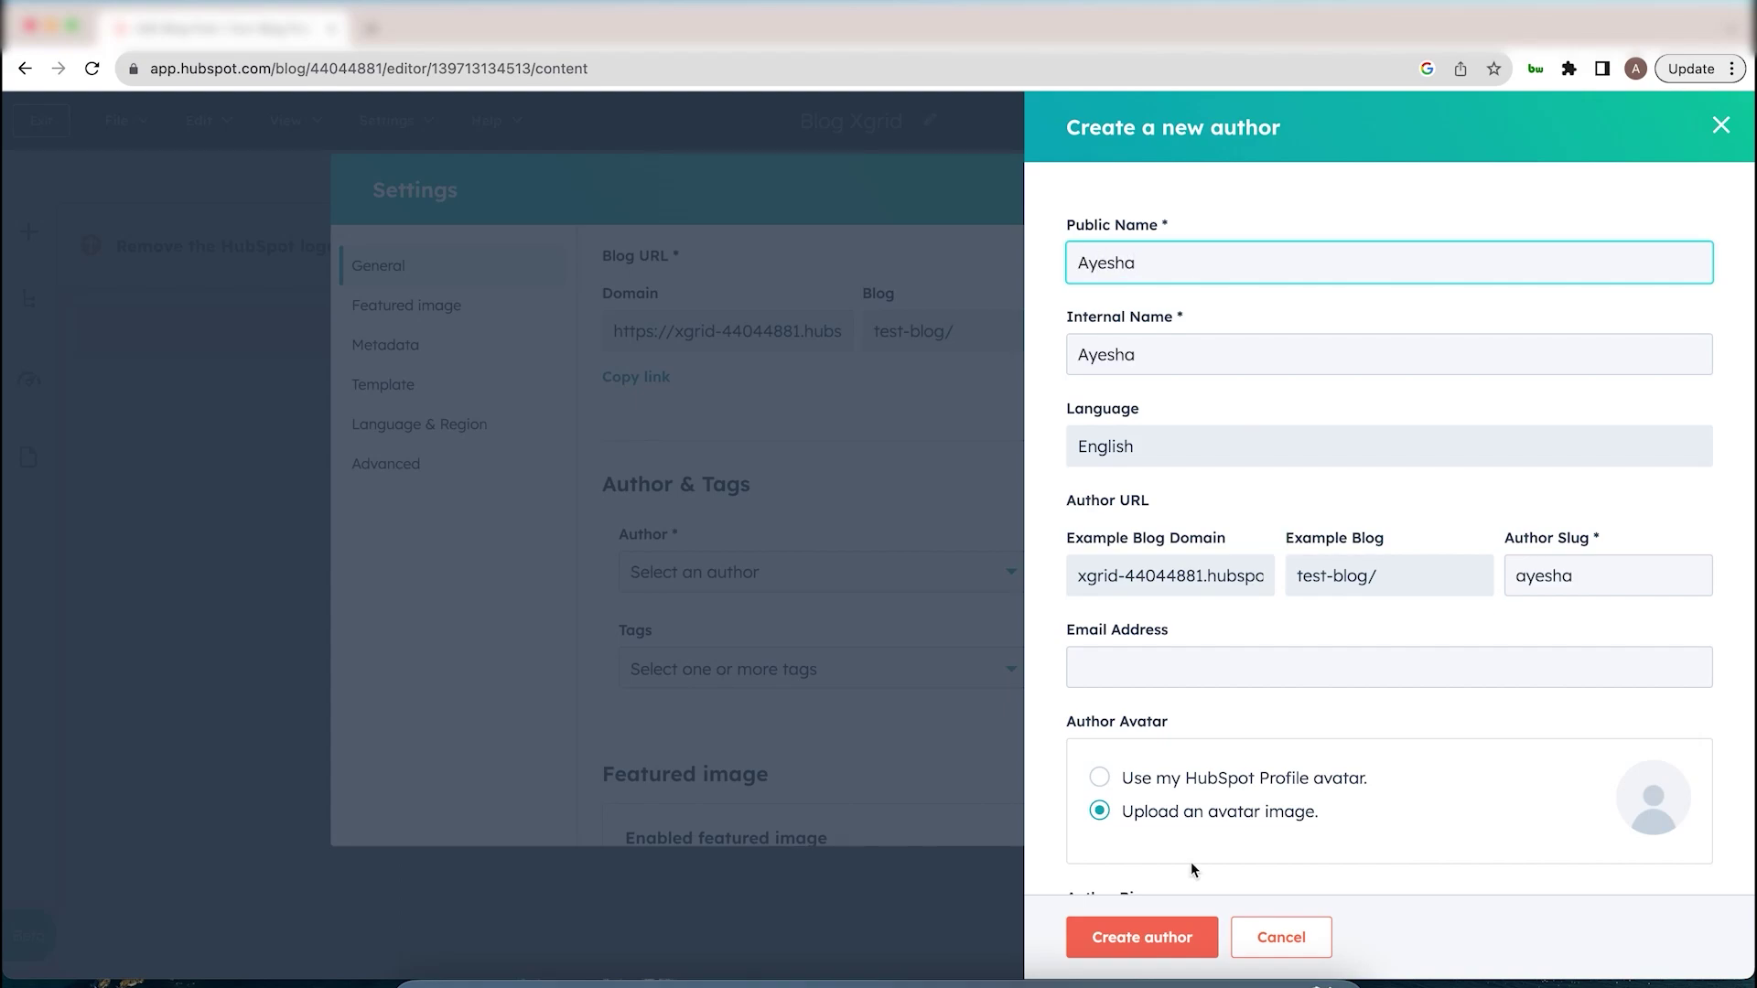
{"action": "scroll", "coordinate": [1471, 613], "scroll_direction": "down", "scroll_amount": 1}
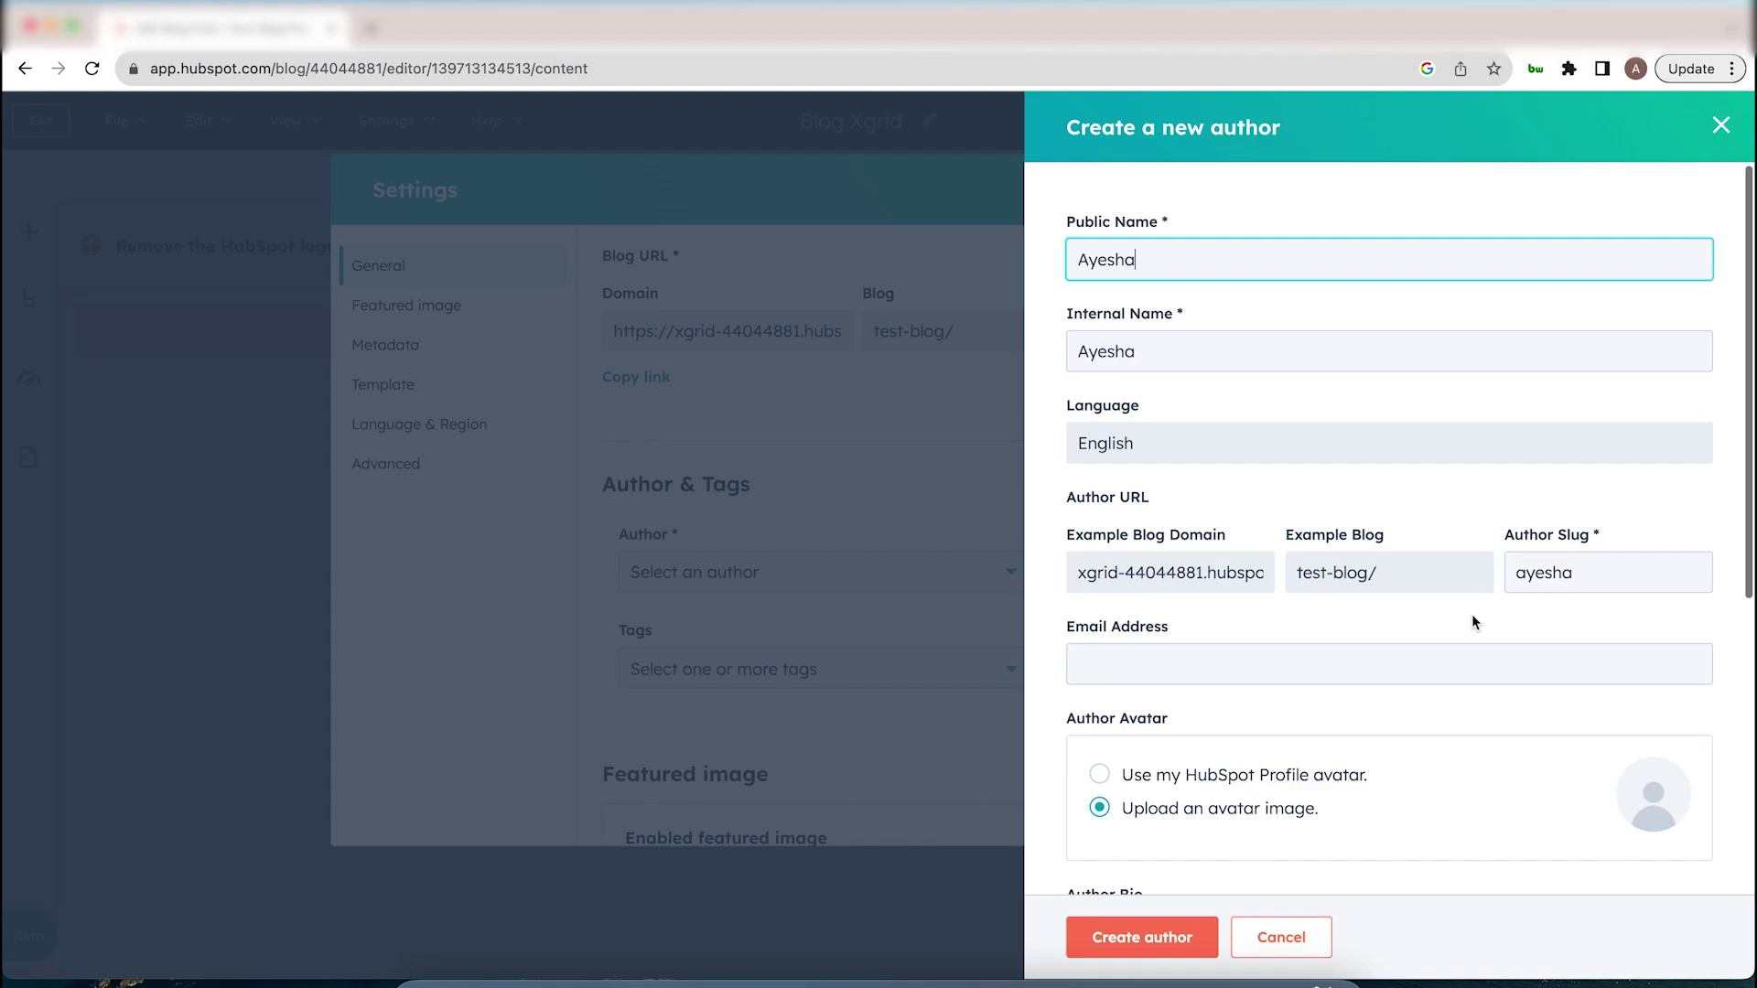
{"action": "left_click", "coordinate": [1158, 938]}
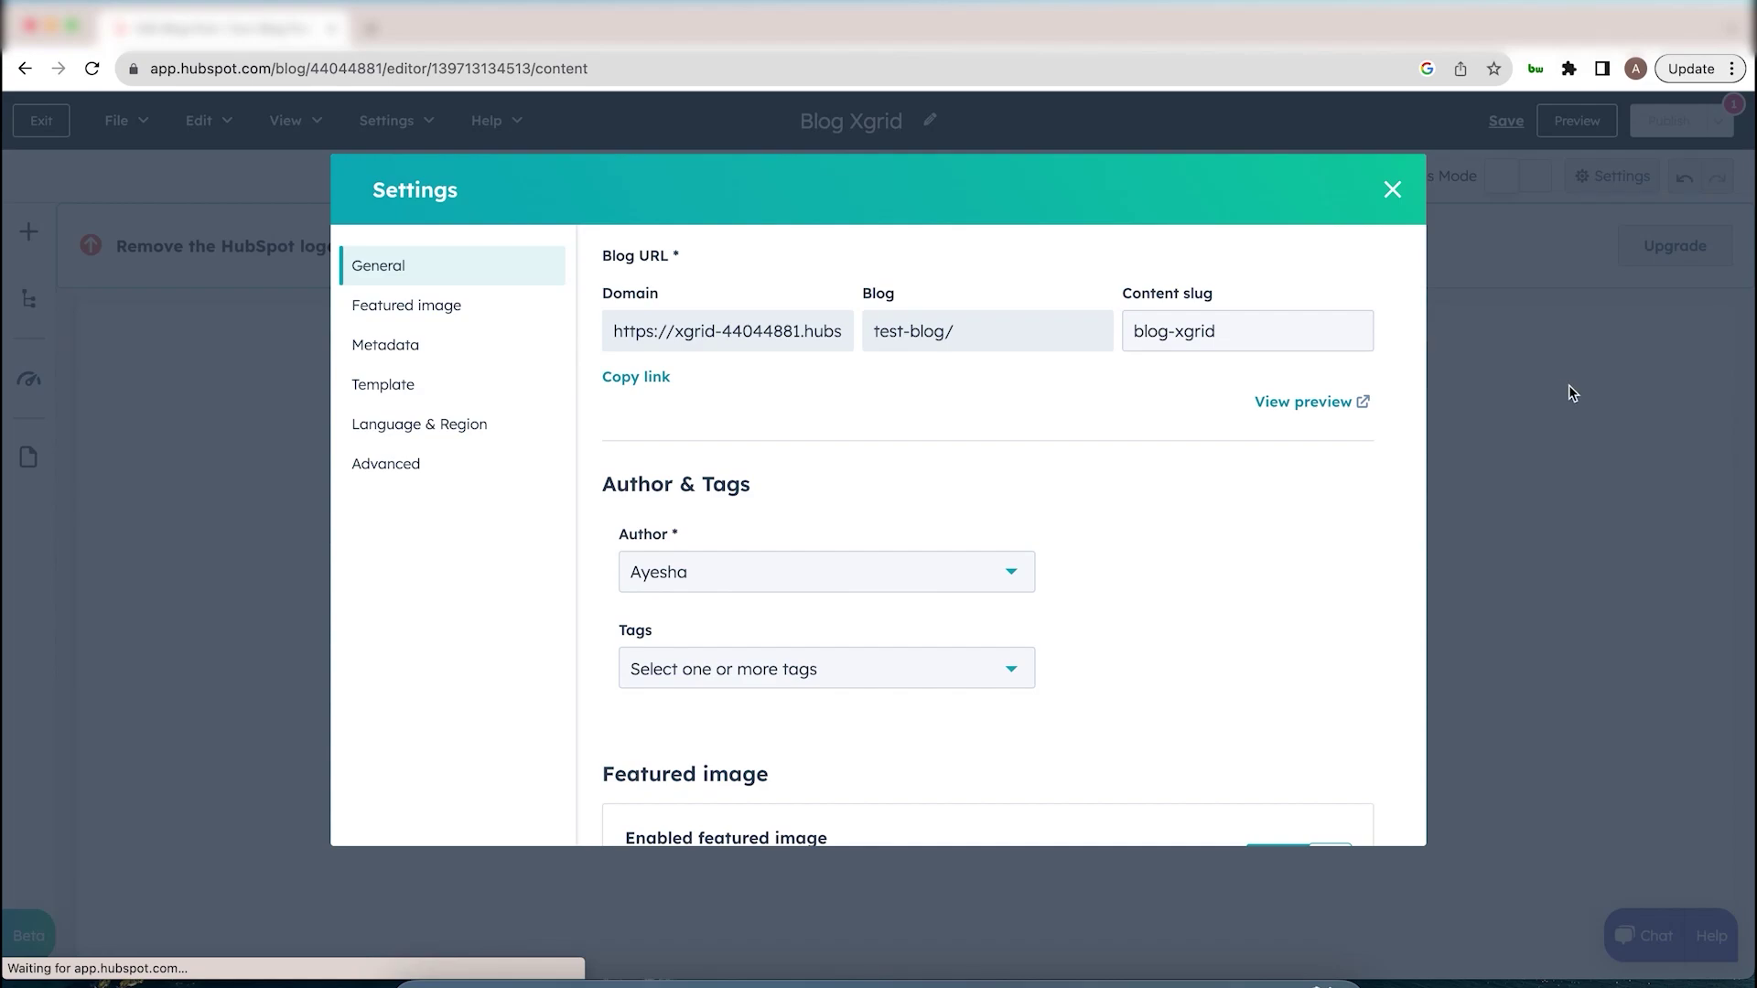
- Set the recent image of two people leaping as the featured image, then close settings
{"action": "left_click", "coordinate": [1400, 194]}
{"action": "mouse_move", "coordinate": [1672, 121]}
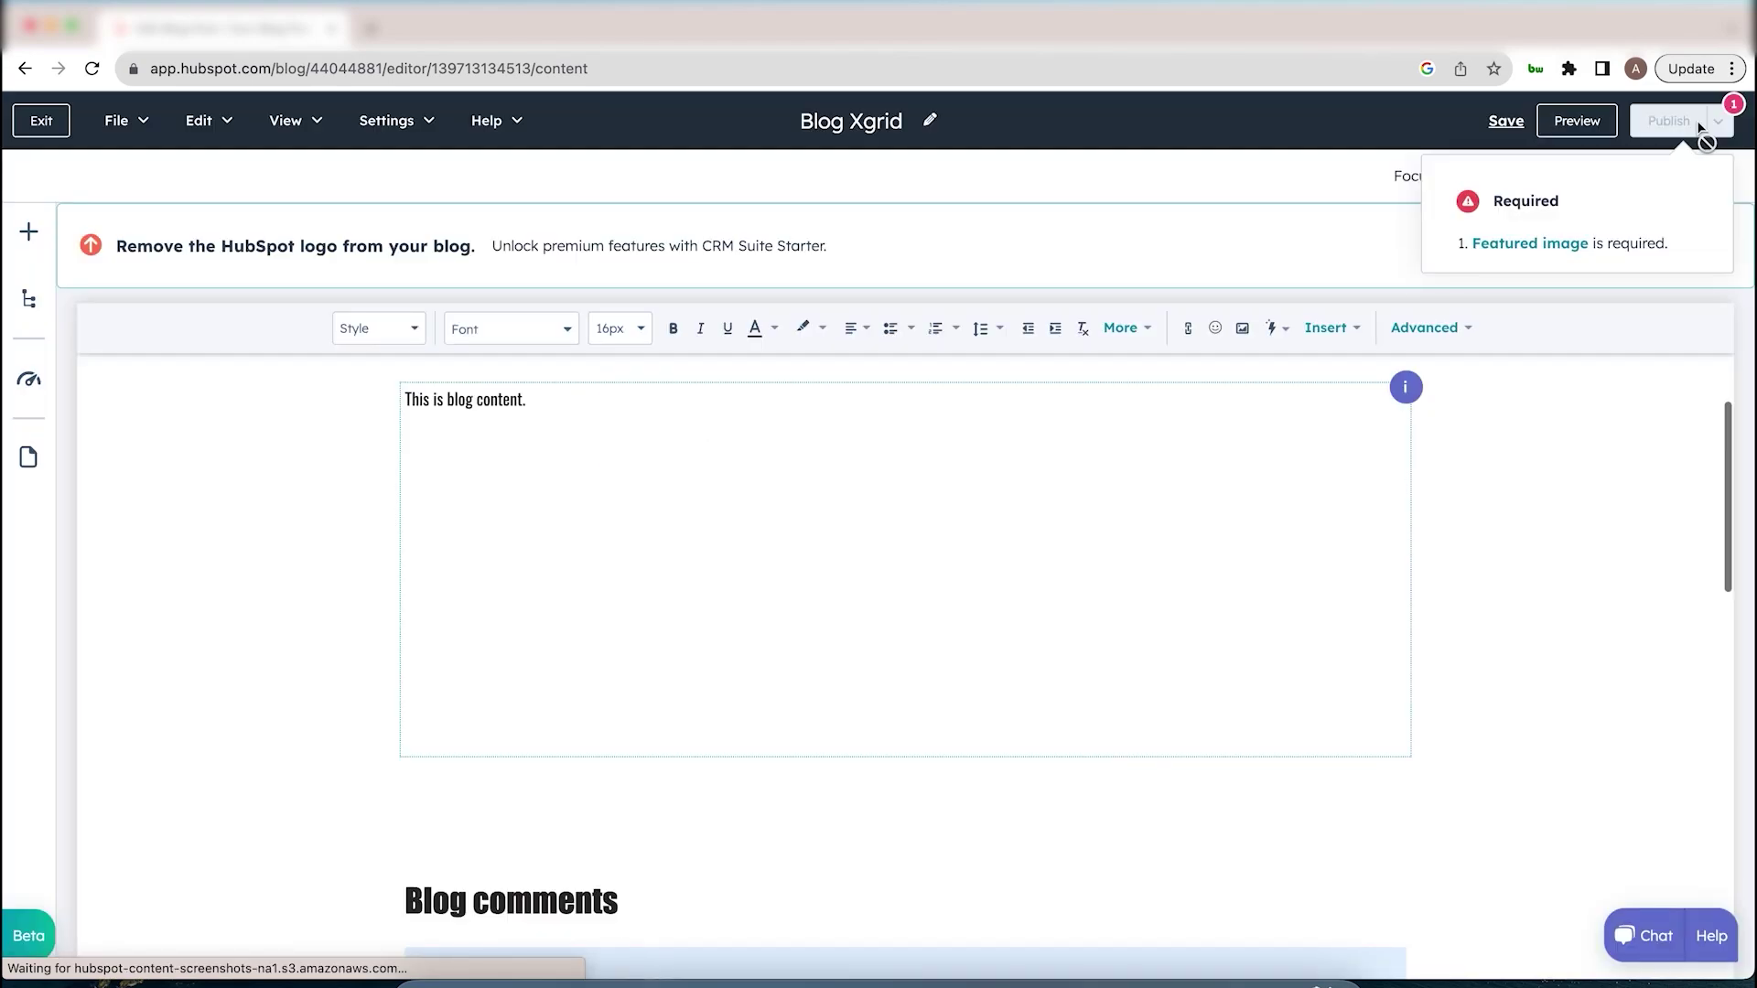
{"action": "left_click", "coordinate": [1570, 249]}
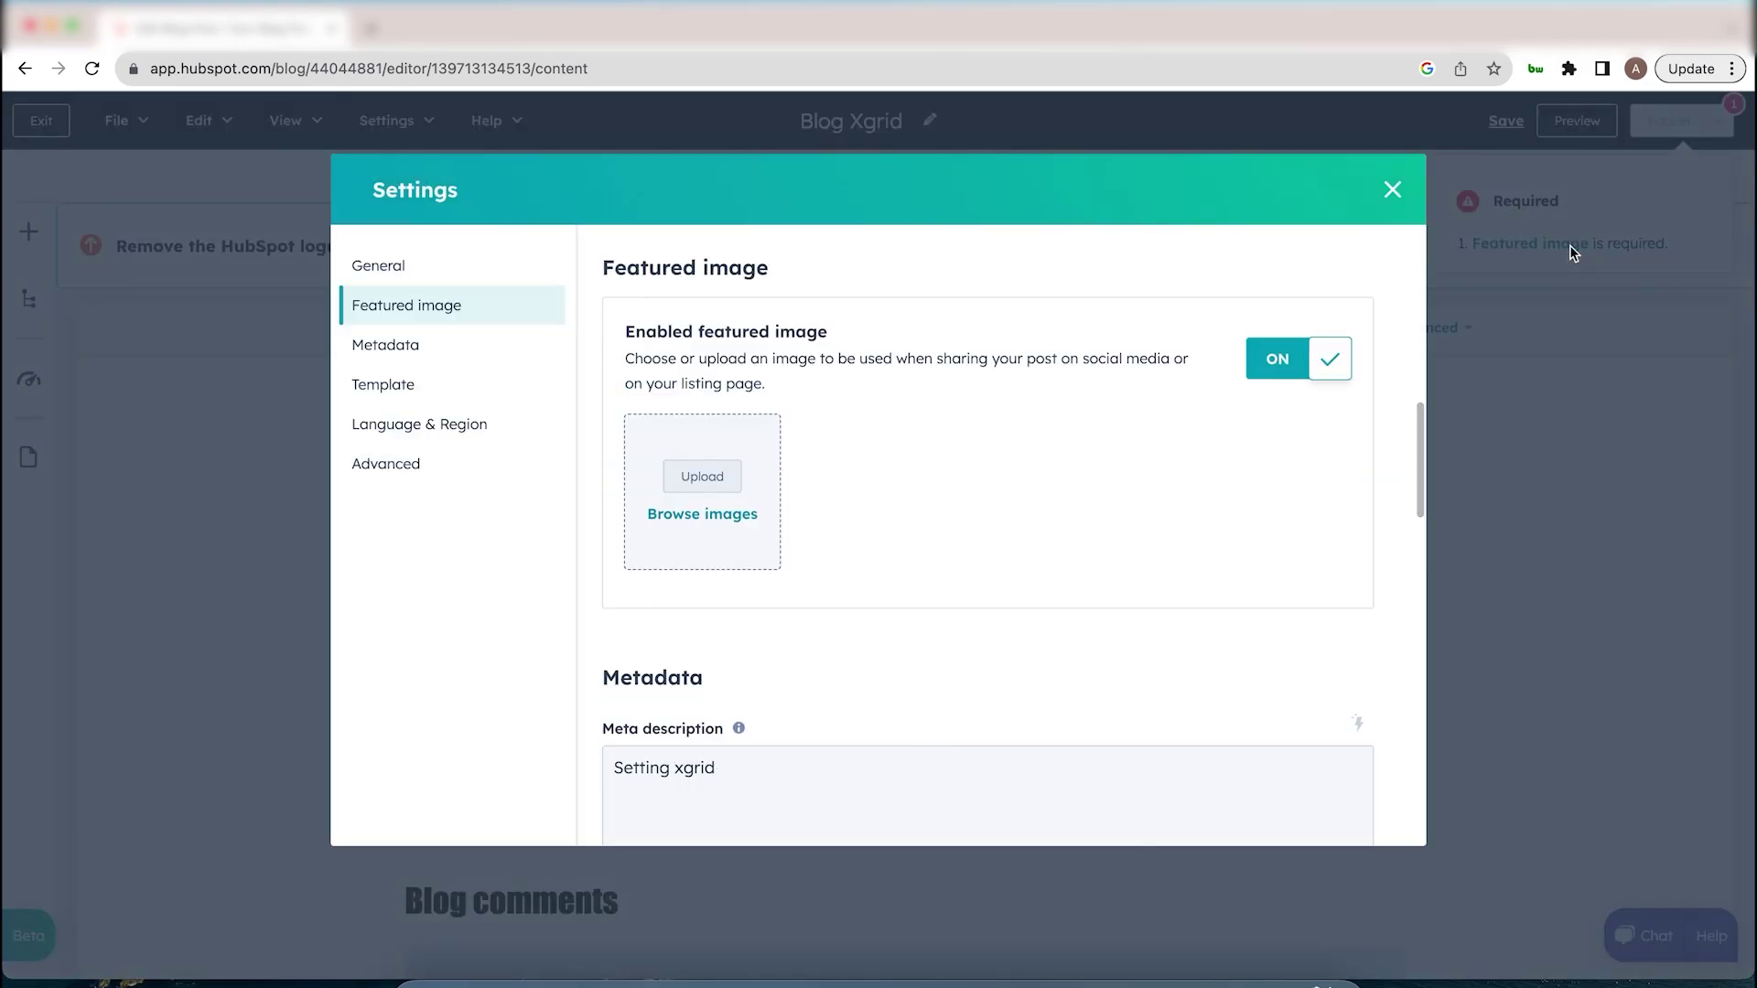
{"action": "left_click", "coordinate": [739, 516]}
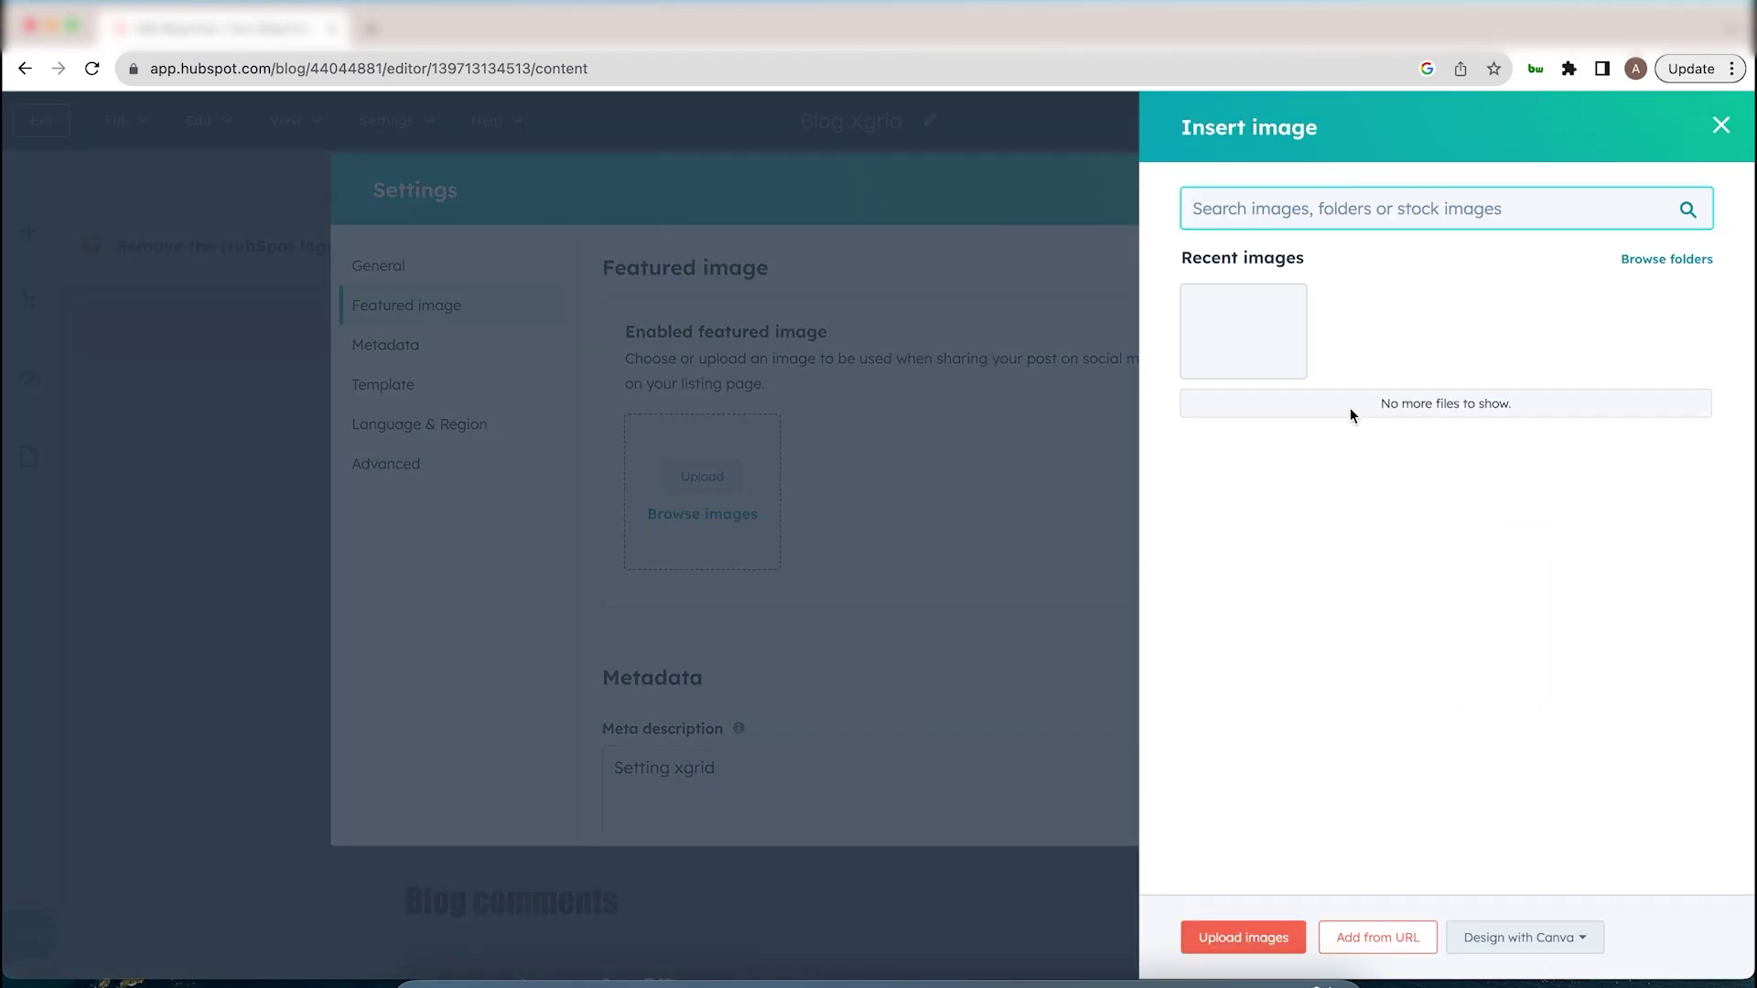
{"action": "left_click", "coordinate": [1261, 332]}
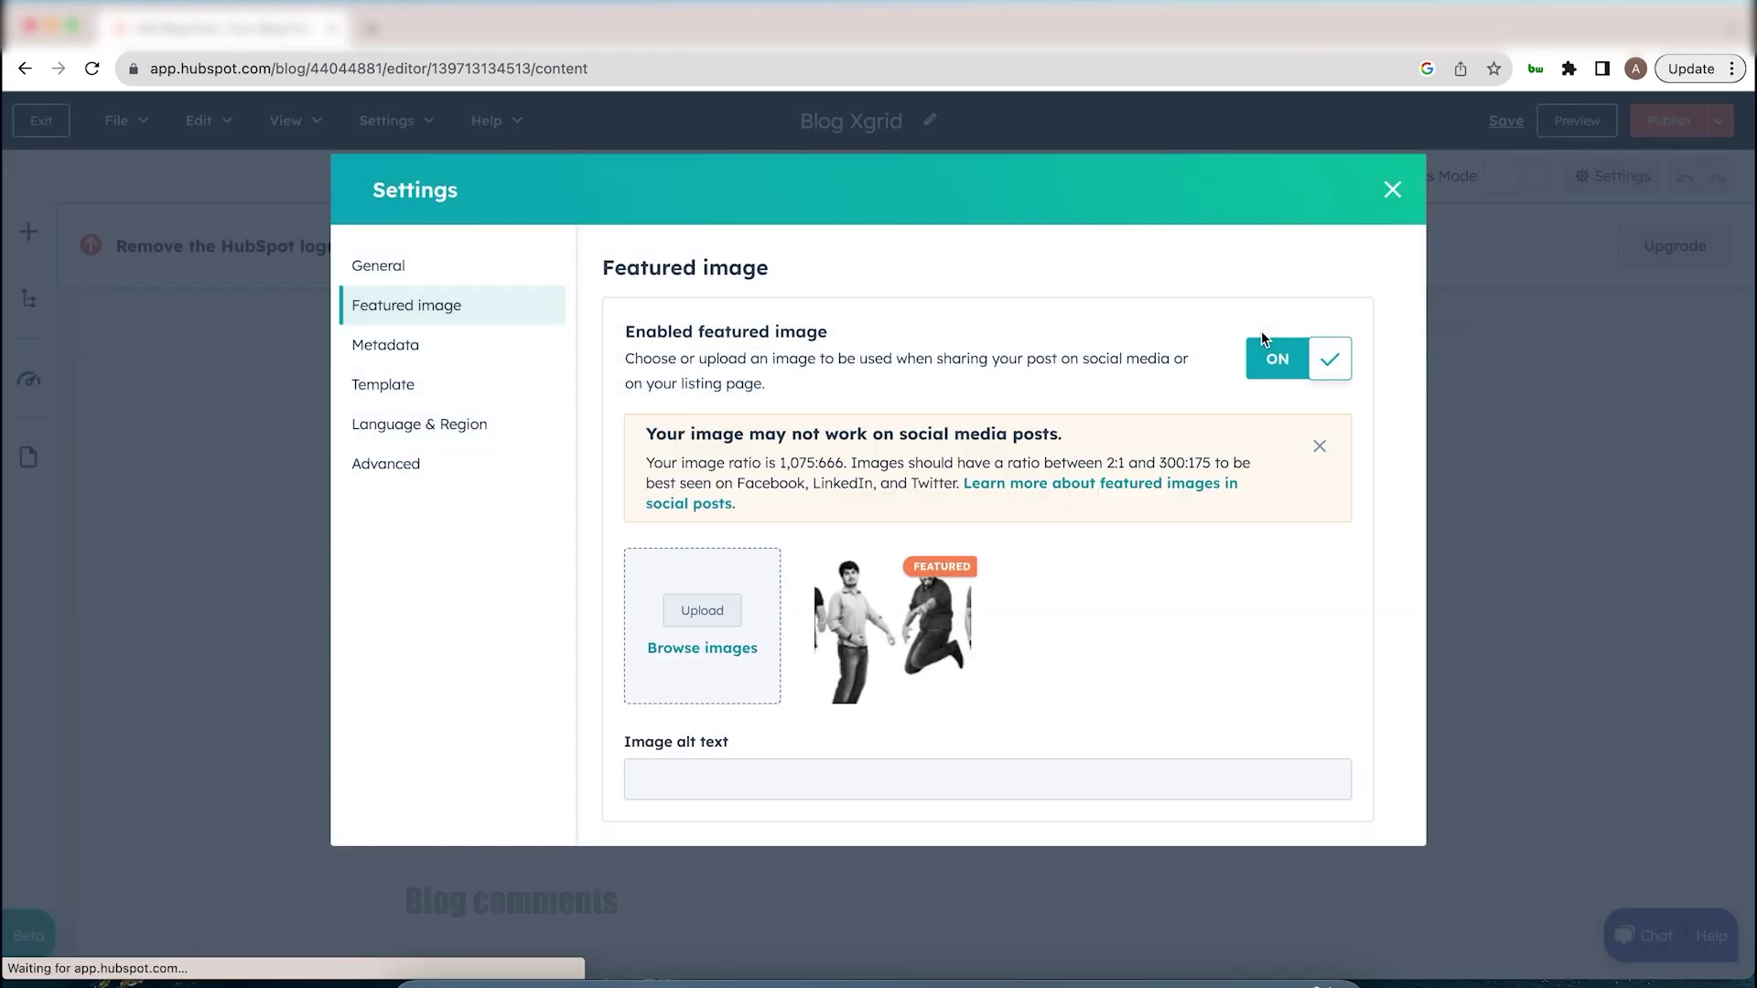
{"action": "scroll", "coordinate": [968, 608], "scroll_direction": "down", "scroll_amount": 6}
{"action": "scroll", "coordinate": [968, 607], "scroll_direction": "down", "scroll_amount": 5}
{"action": "scroll", "coordinate": [968, 607], "scroll_direction": "up", "scroll_amount": 9}
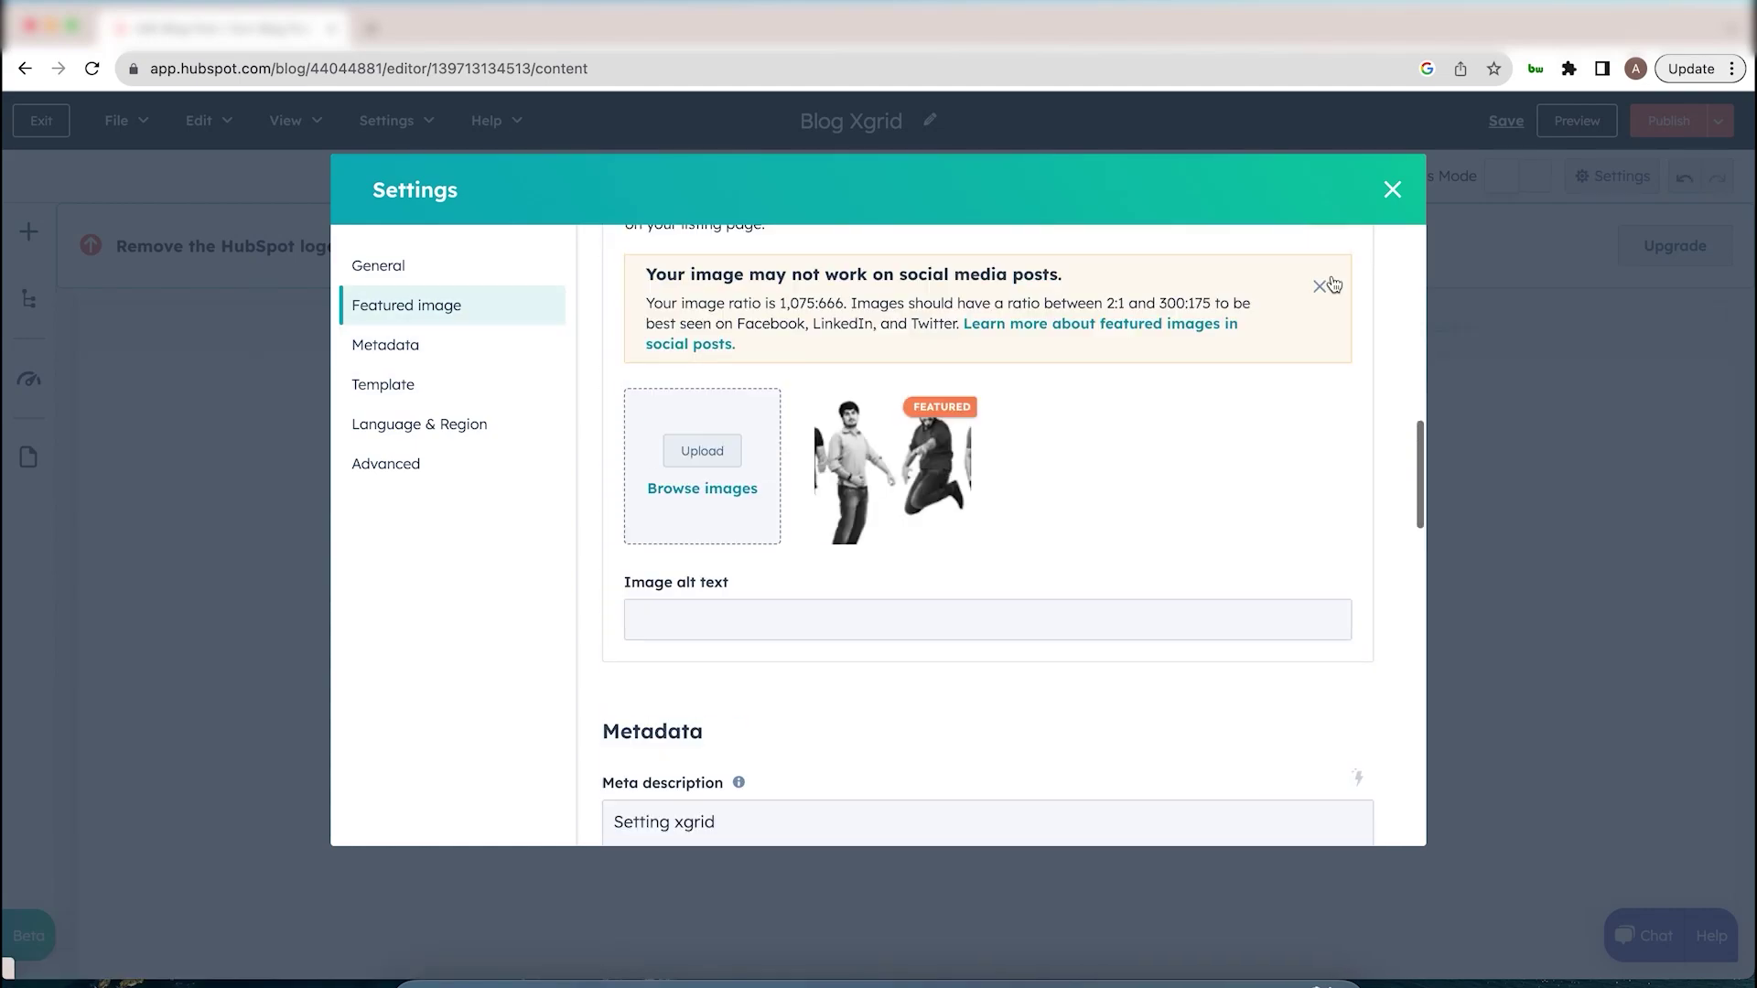
{"action": "left_click", "coordinate": [1392, 189]}
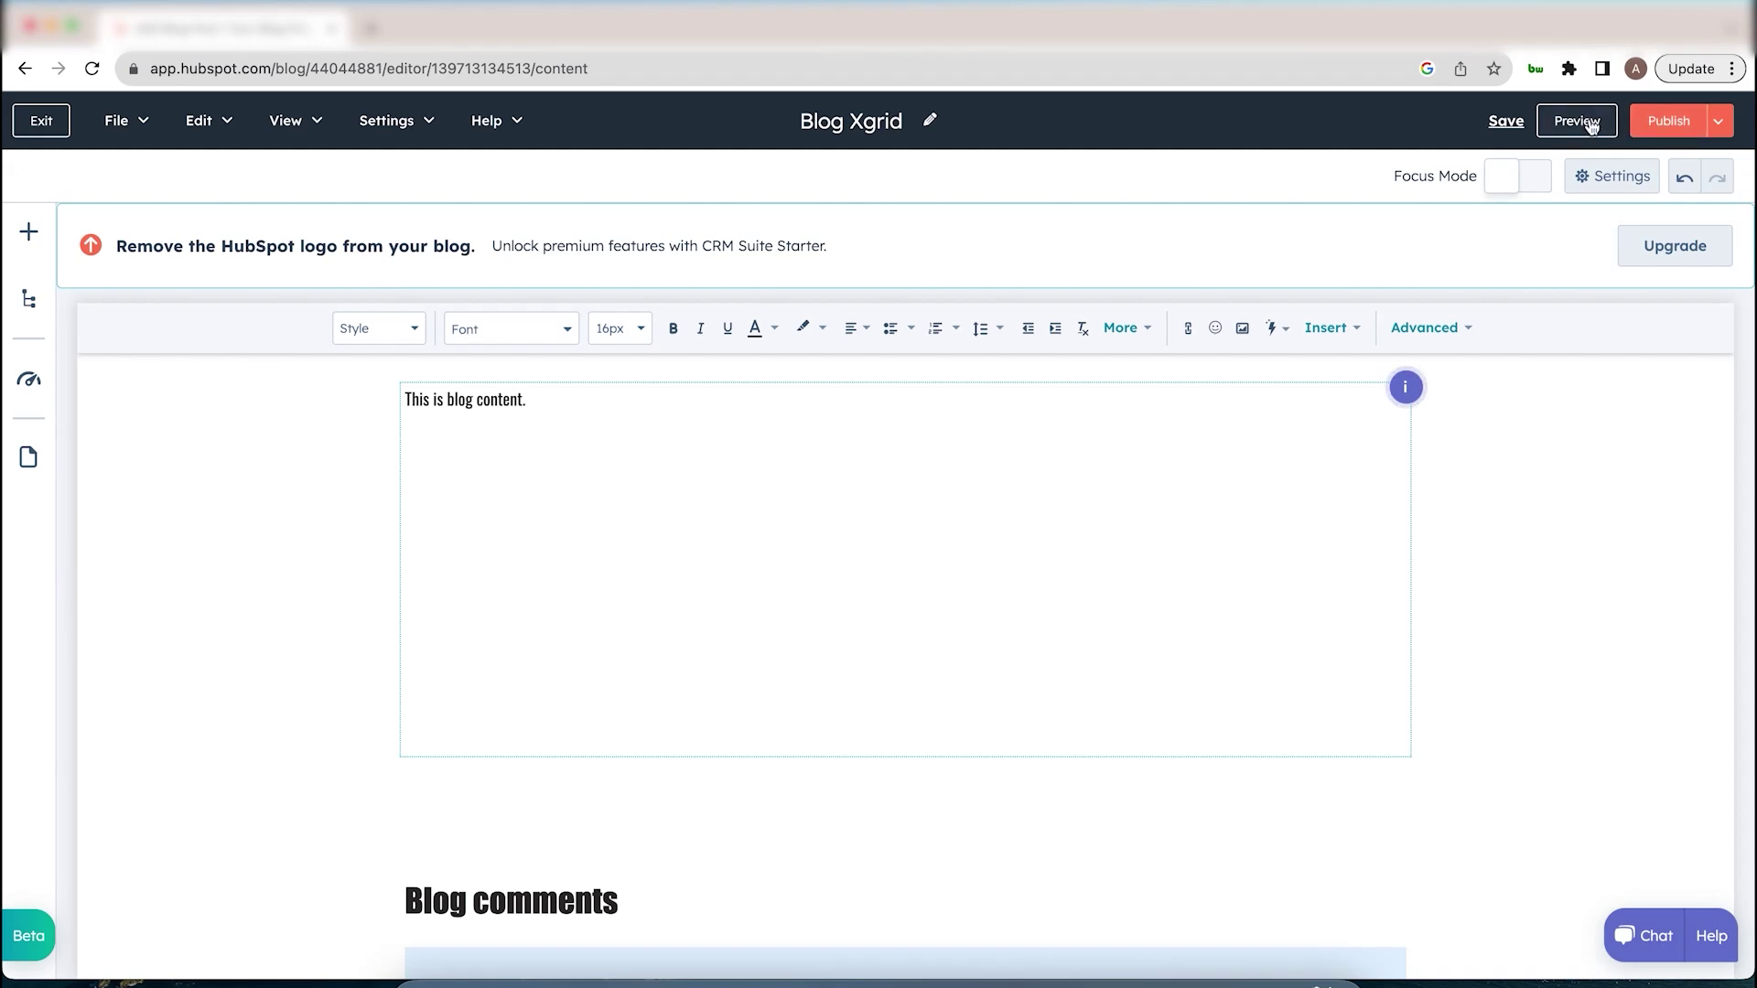
{"action": "scroll", "coordinate": [1220, 486], "scroll_direction": "up", "scroll_amount": 1}
{"action": "scroll", "coordinate": [1220, 486], "scroll_direction": "up", "scroll_amount": 4}
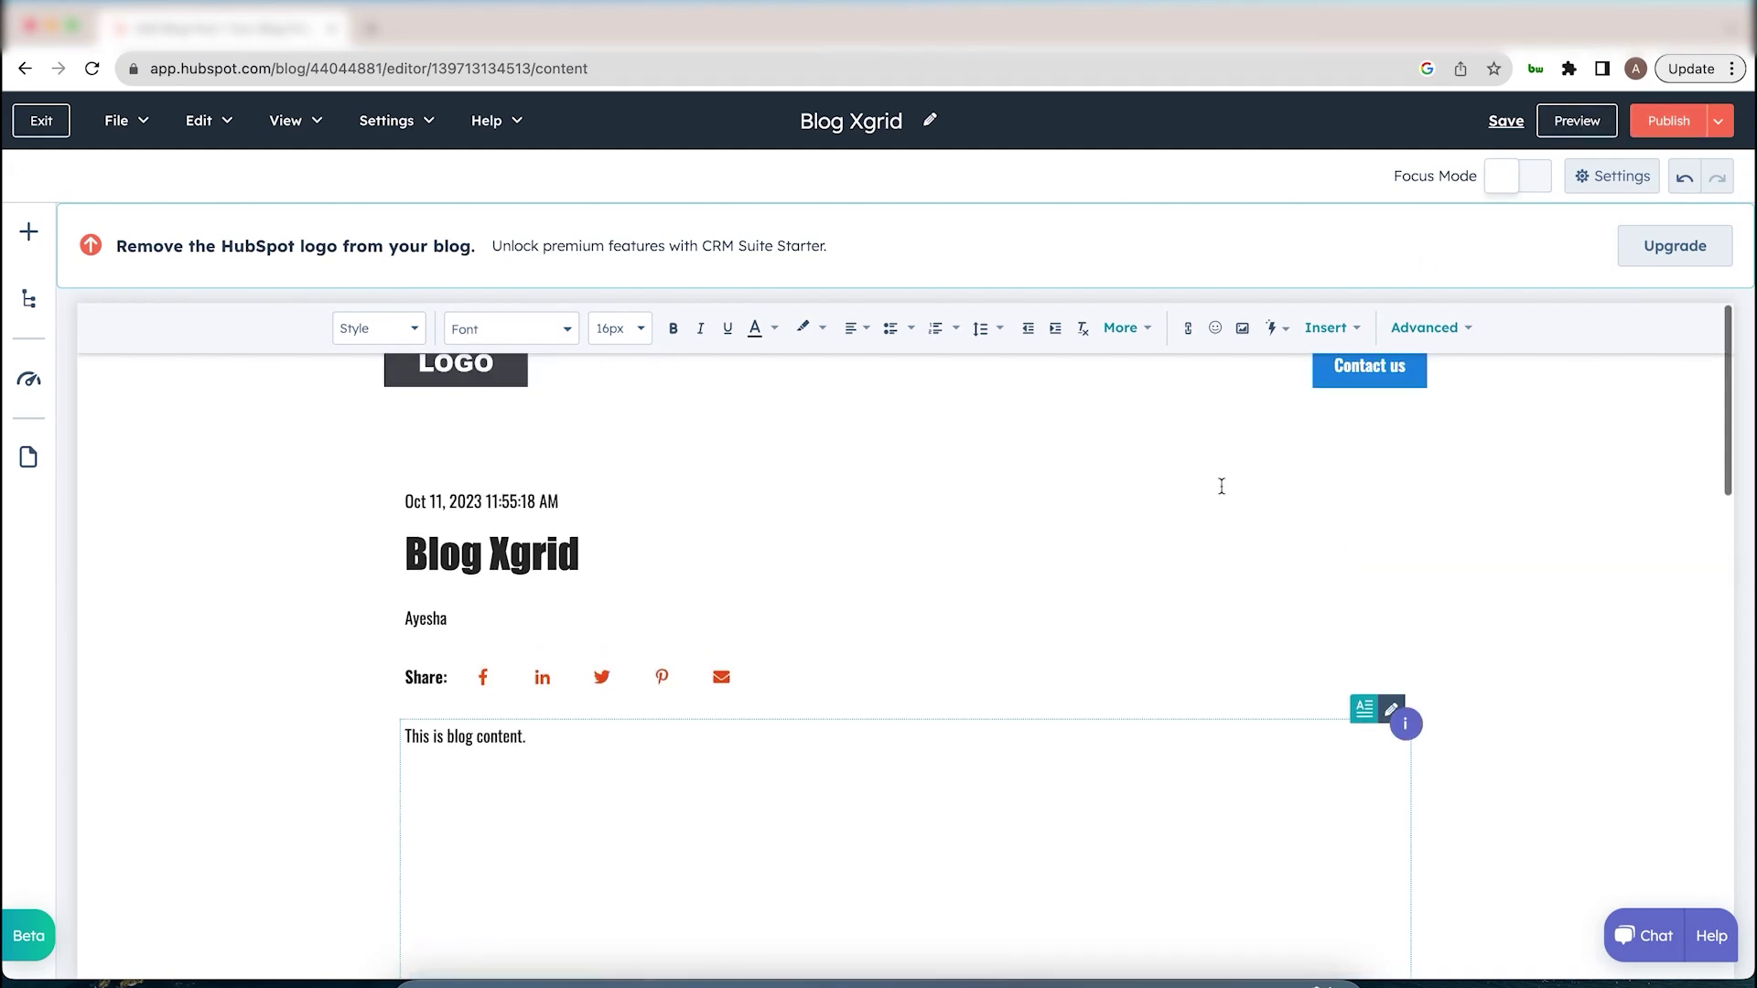
- Preview the blog post and scroll through the mobile view
{"action": "left_click", "coordinate": [1576, 136]}
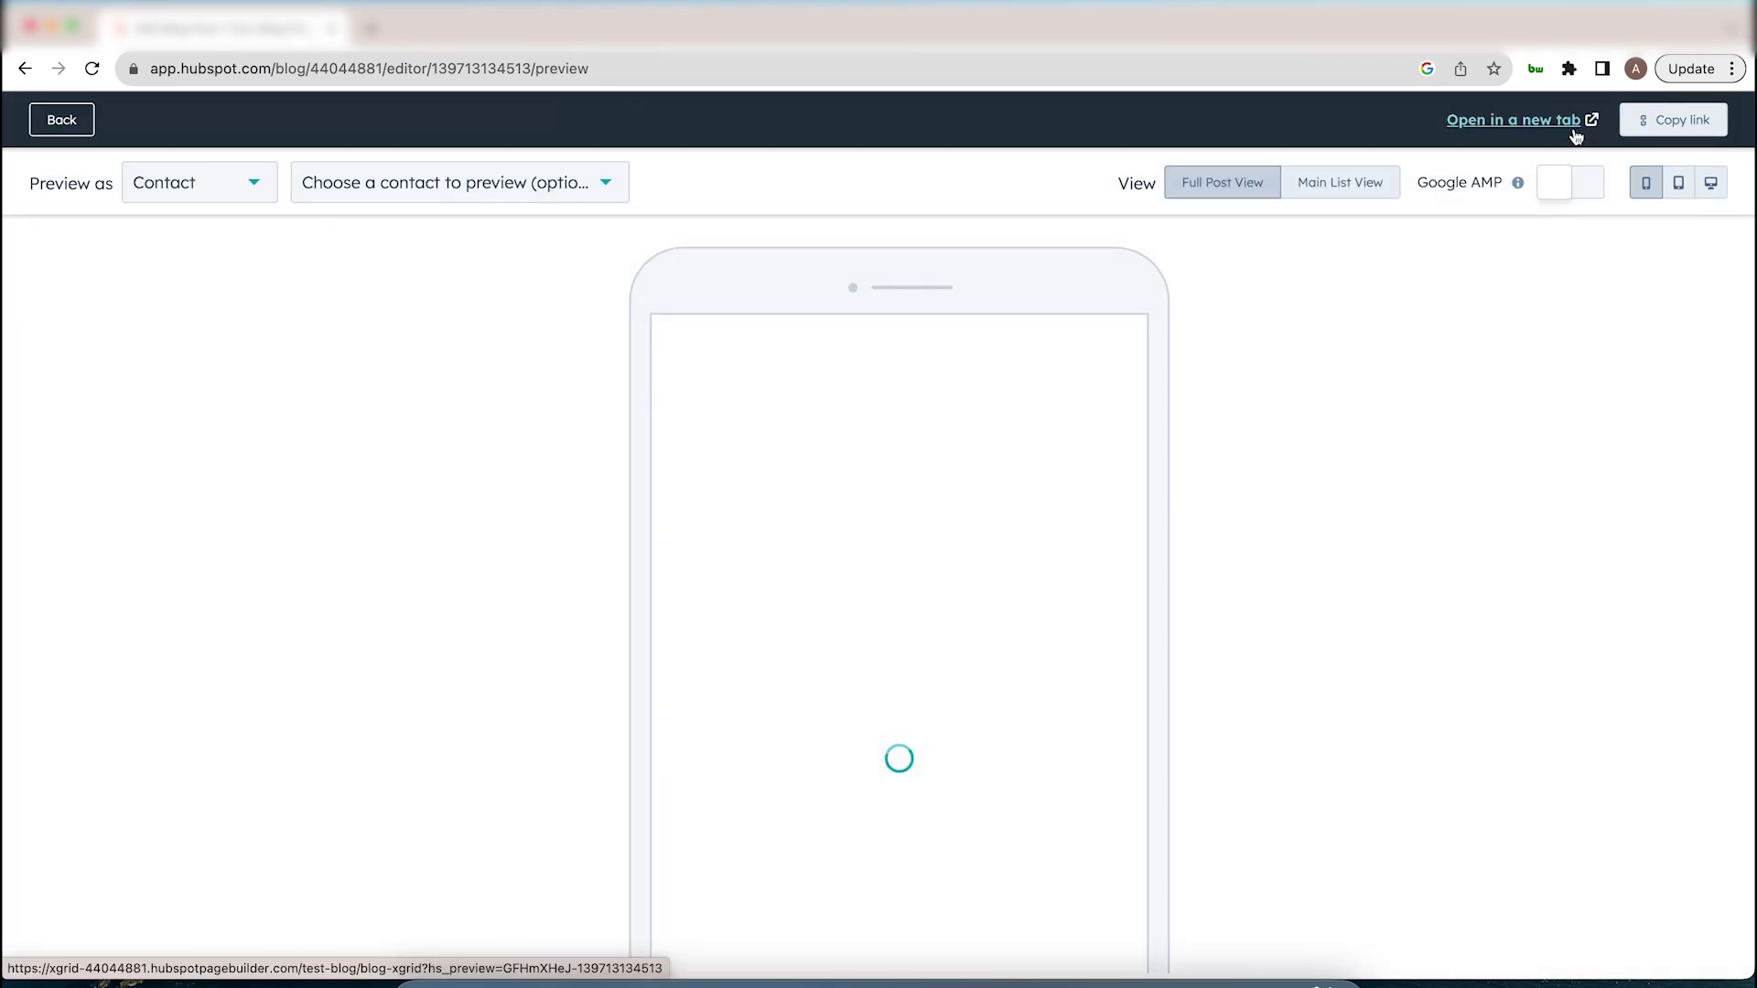
{"action": "scroll", "coordinate": [1006, 448], "scroll_direction": "down", "scroll_amount": 5}
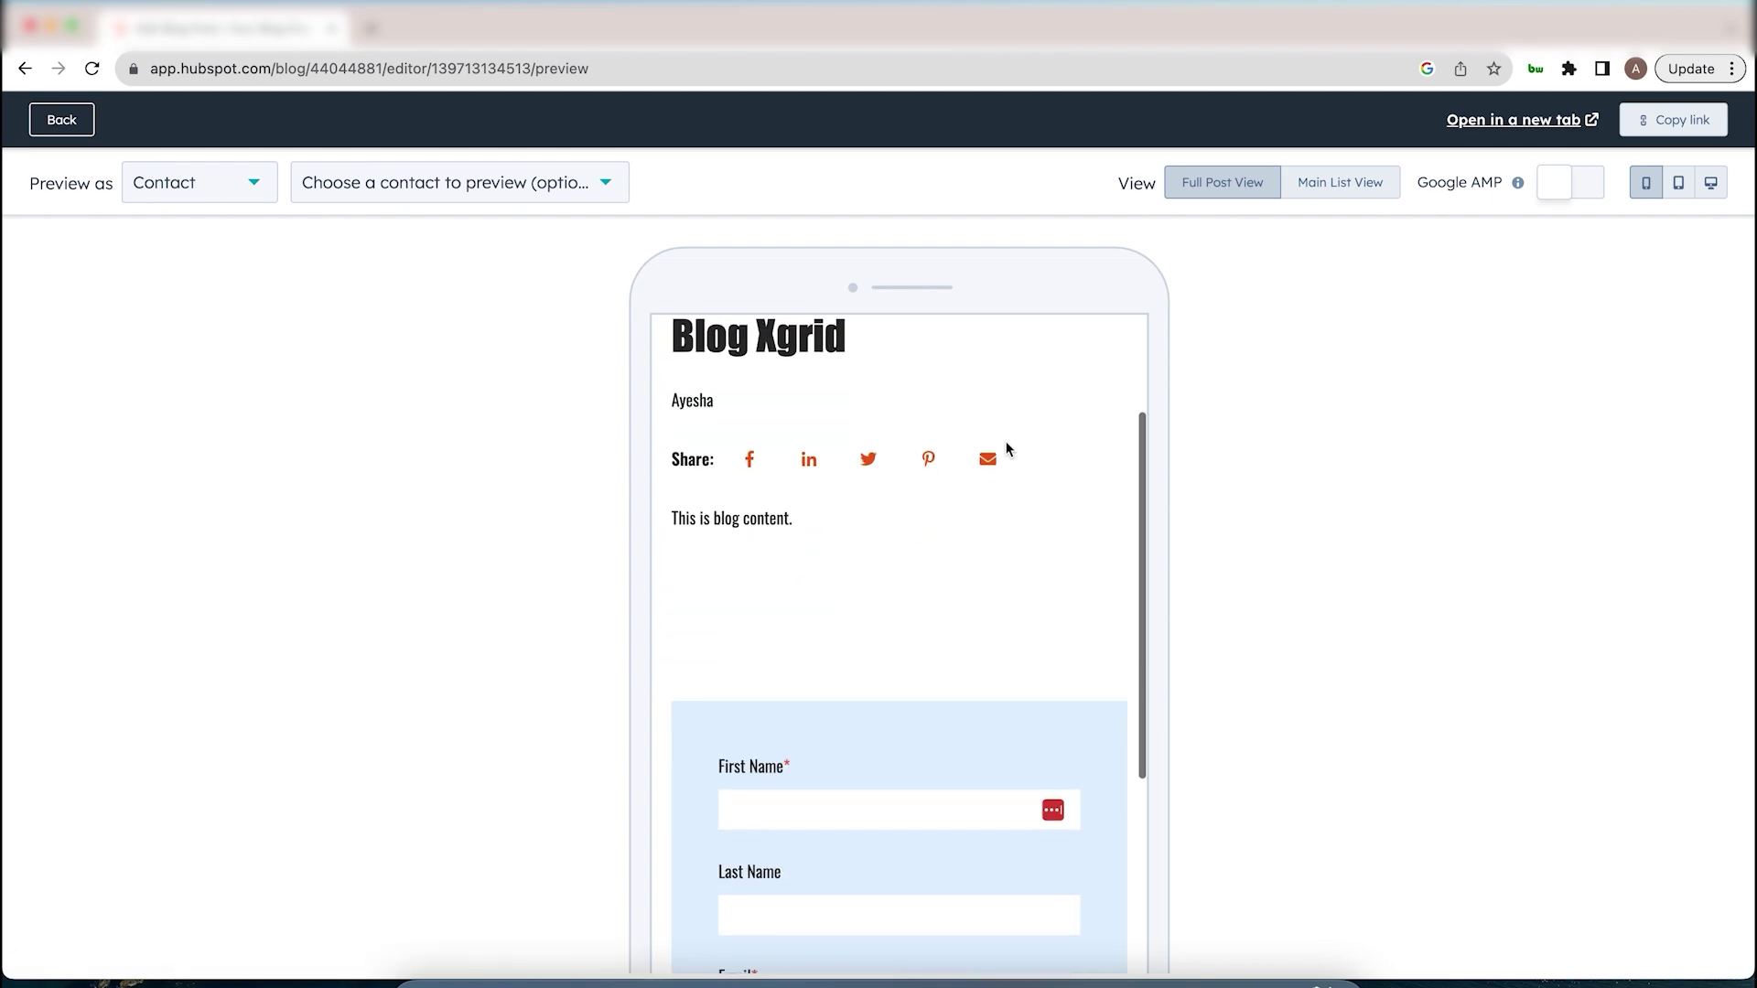
{"action": "scroll", "coordinate": [1007, 448], "scroll_direction": "down", "scroll_amount": 5}
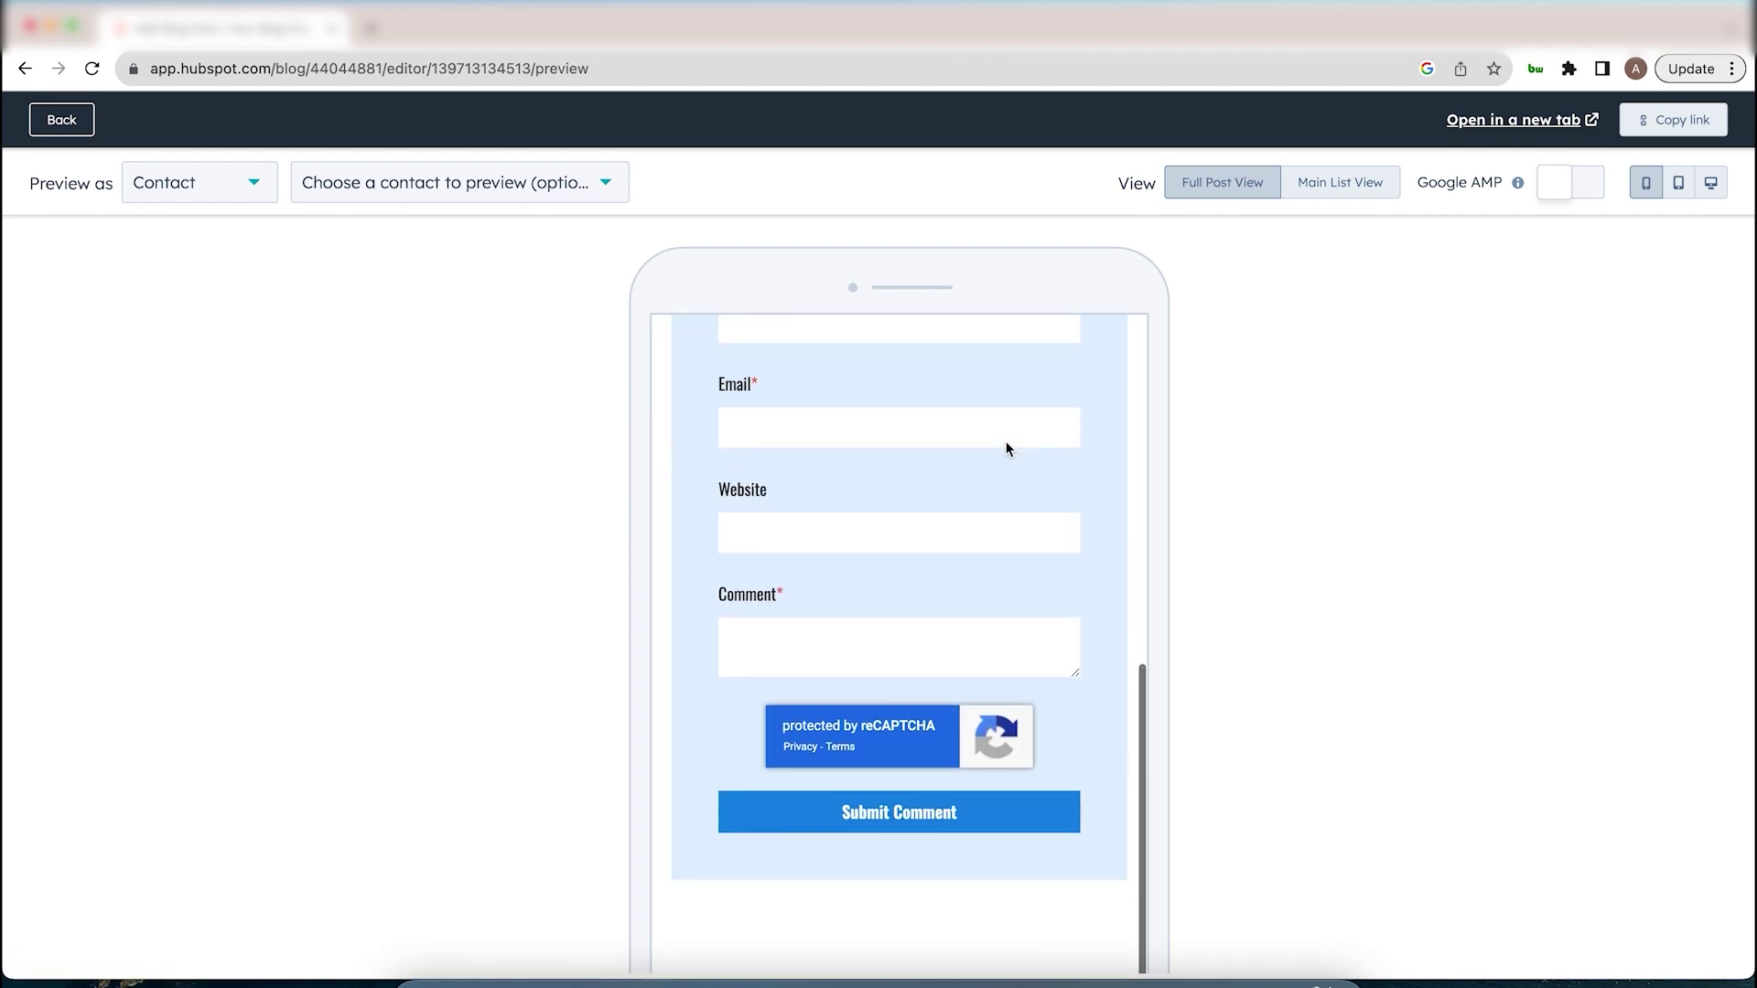
{"action": "scroll", "coordinate": [1006, 449], "scroll_direction": "down", "scroll_amount": 5}
{"action": "scroll", "coordinate": [1006, 449], "scroll_direction": "up", "scroll_amount": 5}
{"action": "scroll", "coordinate": [1007, 448], "scroll_direction": "up", "scroll_amount": 2}
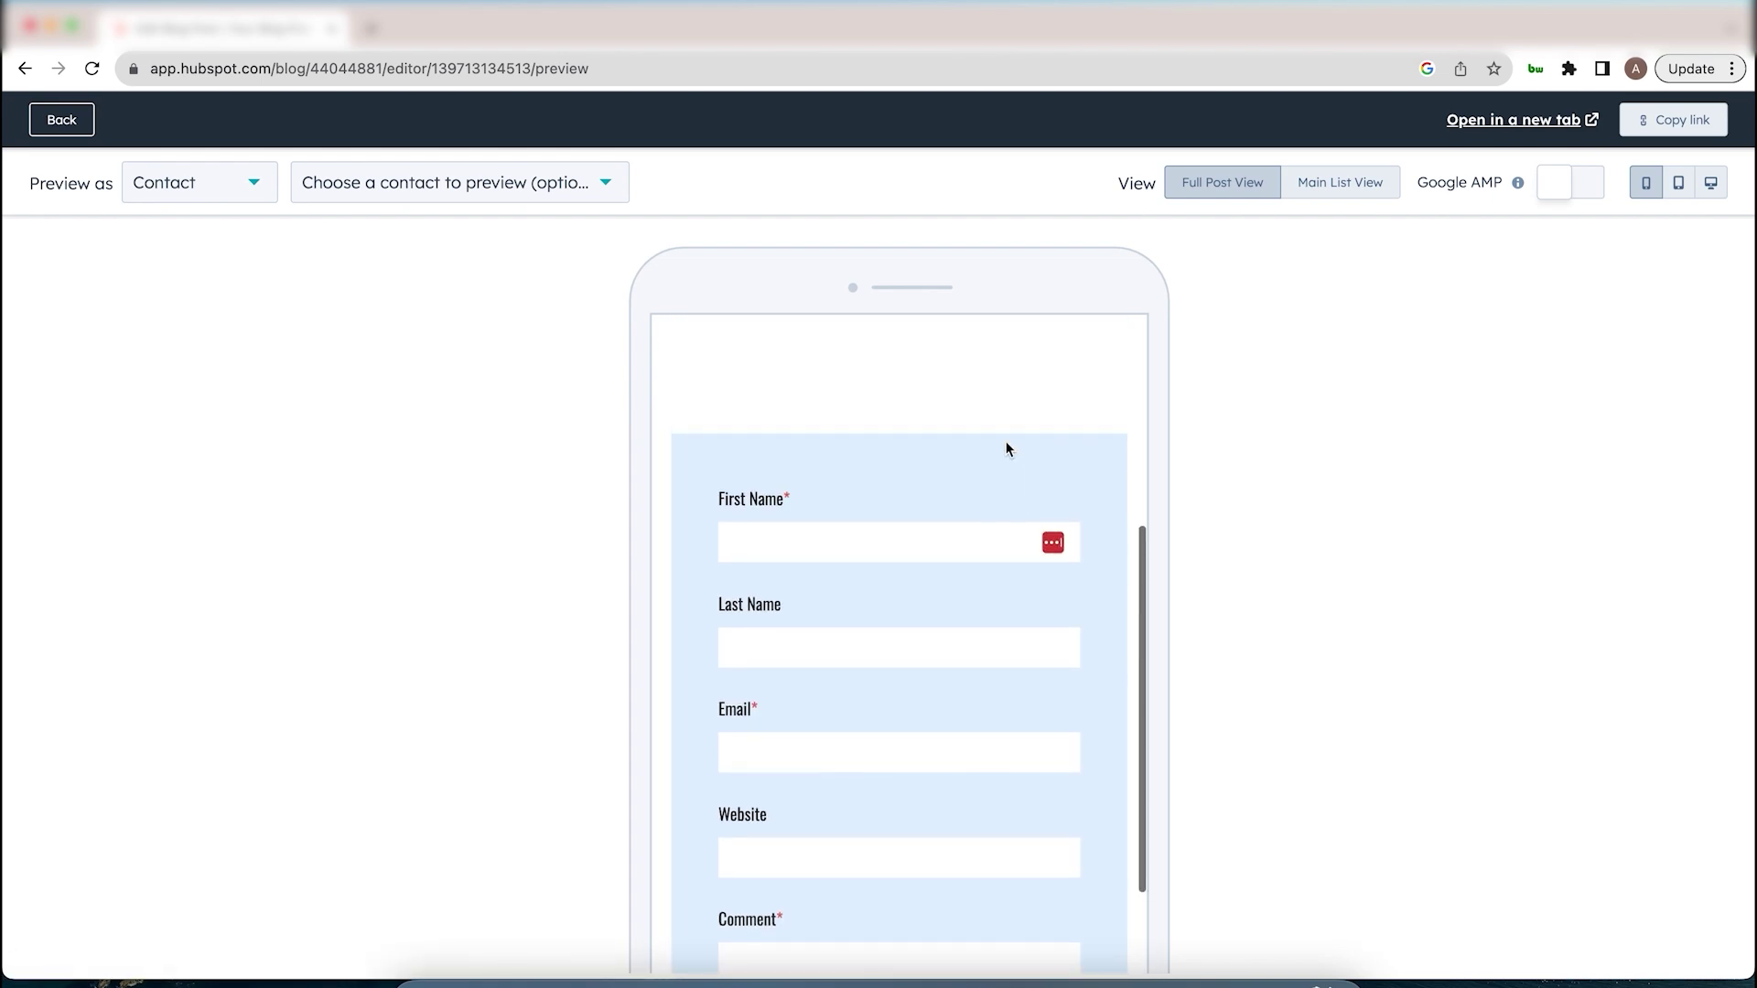
{"action": "scroll", "coordinate": [1007, 448], "scroll_direction": "up", "scroll_amount": 5}
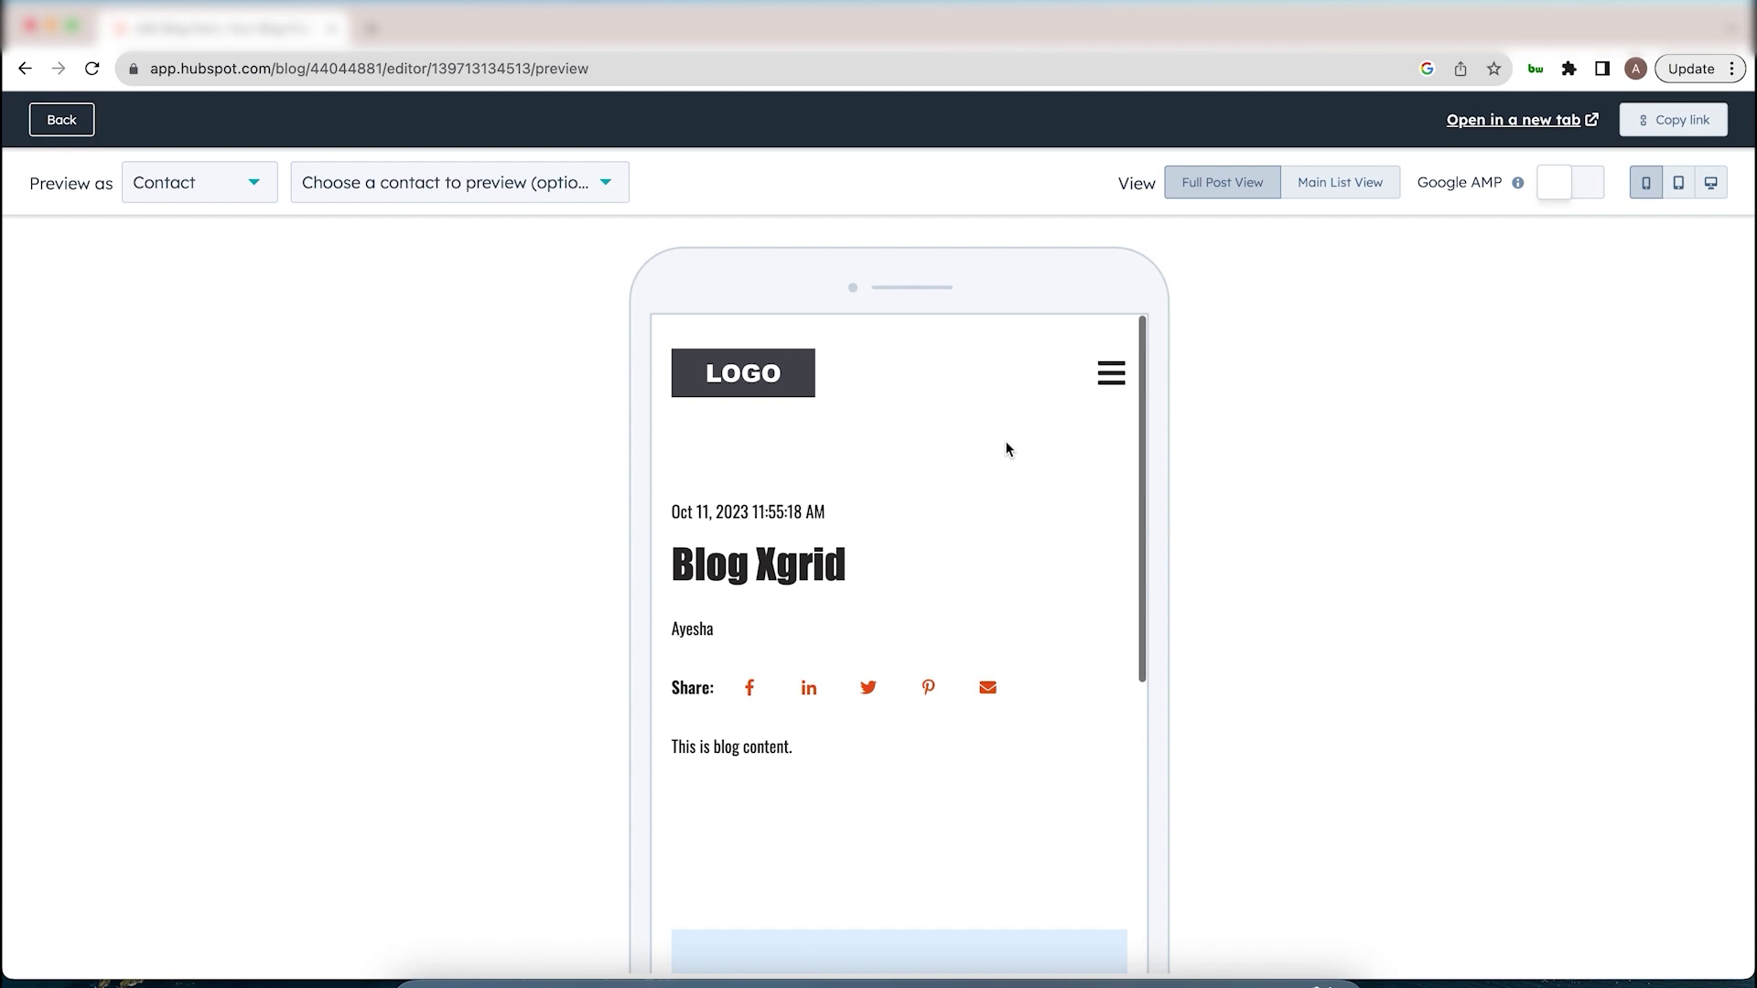
- Review the desktop preview of the post, then return to the editor
{"action": "left_click", "coordinate": [1707, 188]}
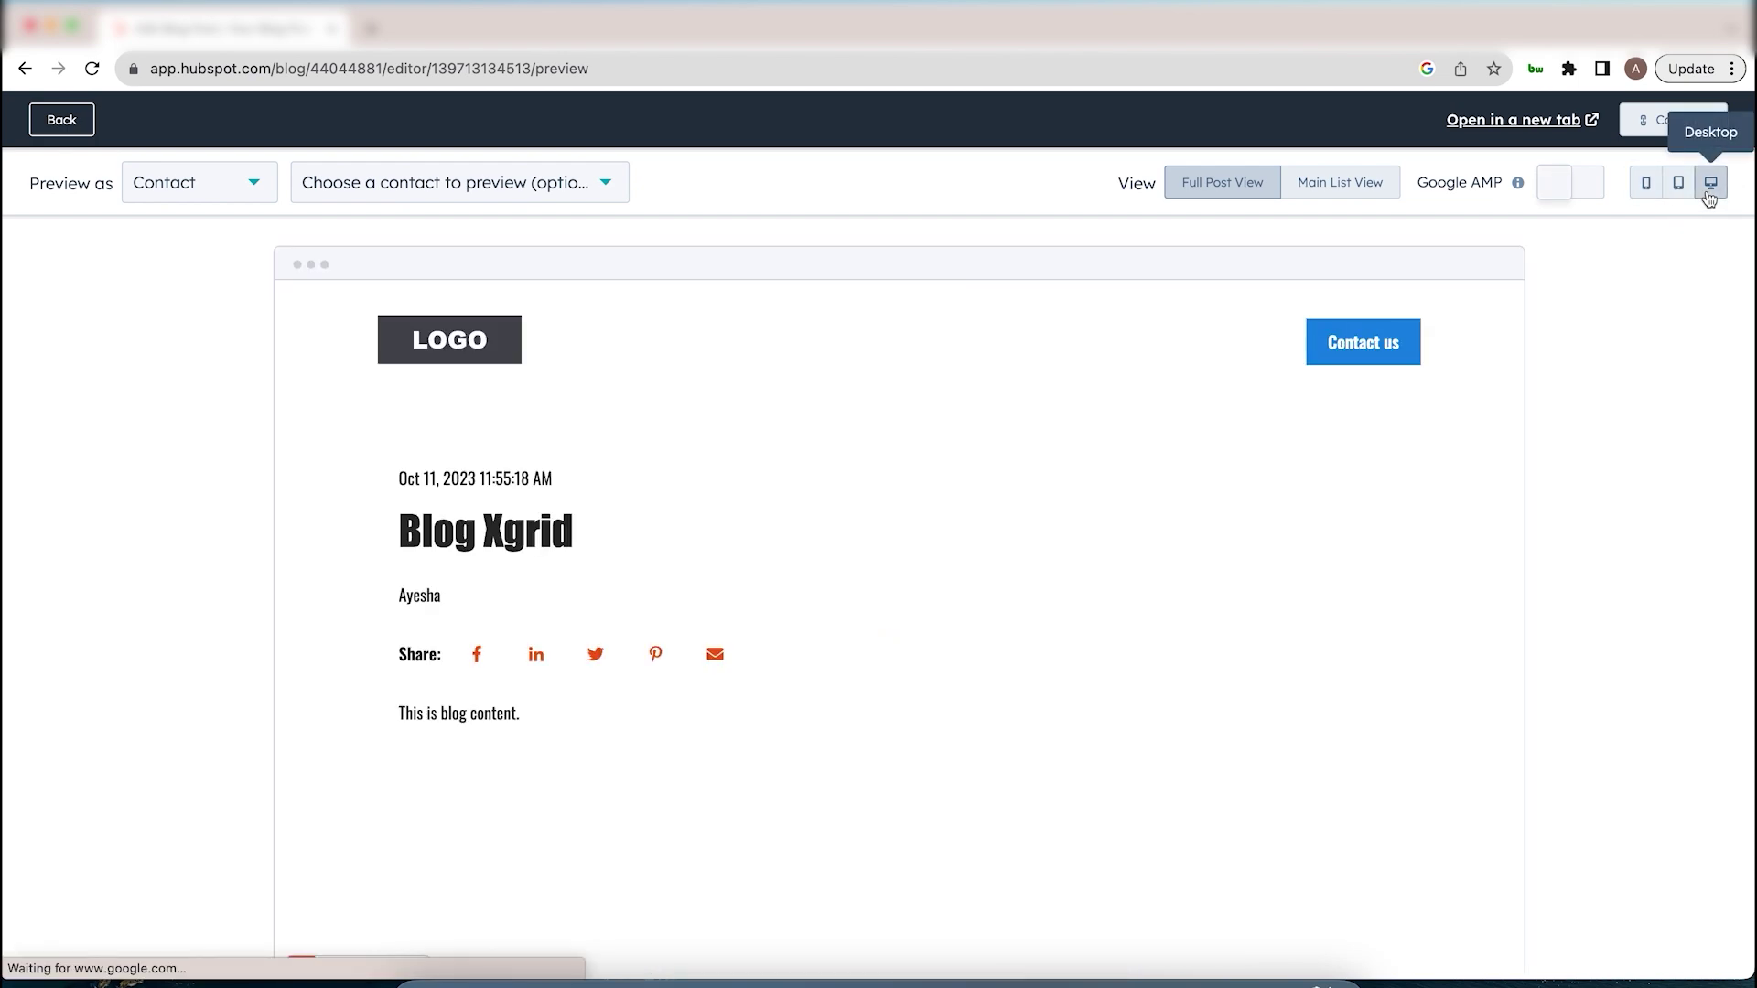
{"action": "scroll", "coordinate": [991, 591], "scroll_direction": "down", "scroll_amount": 5}
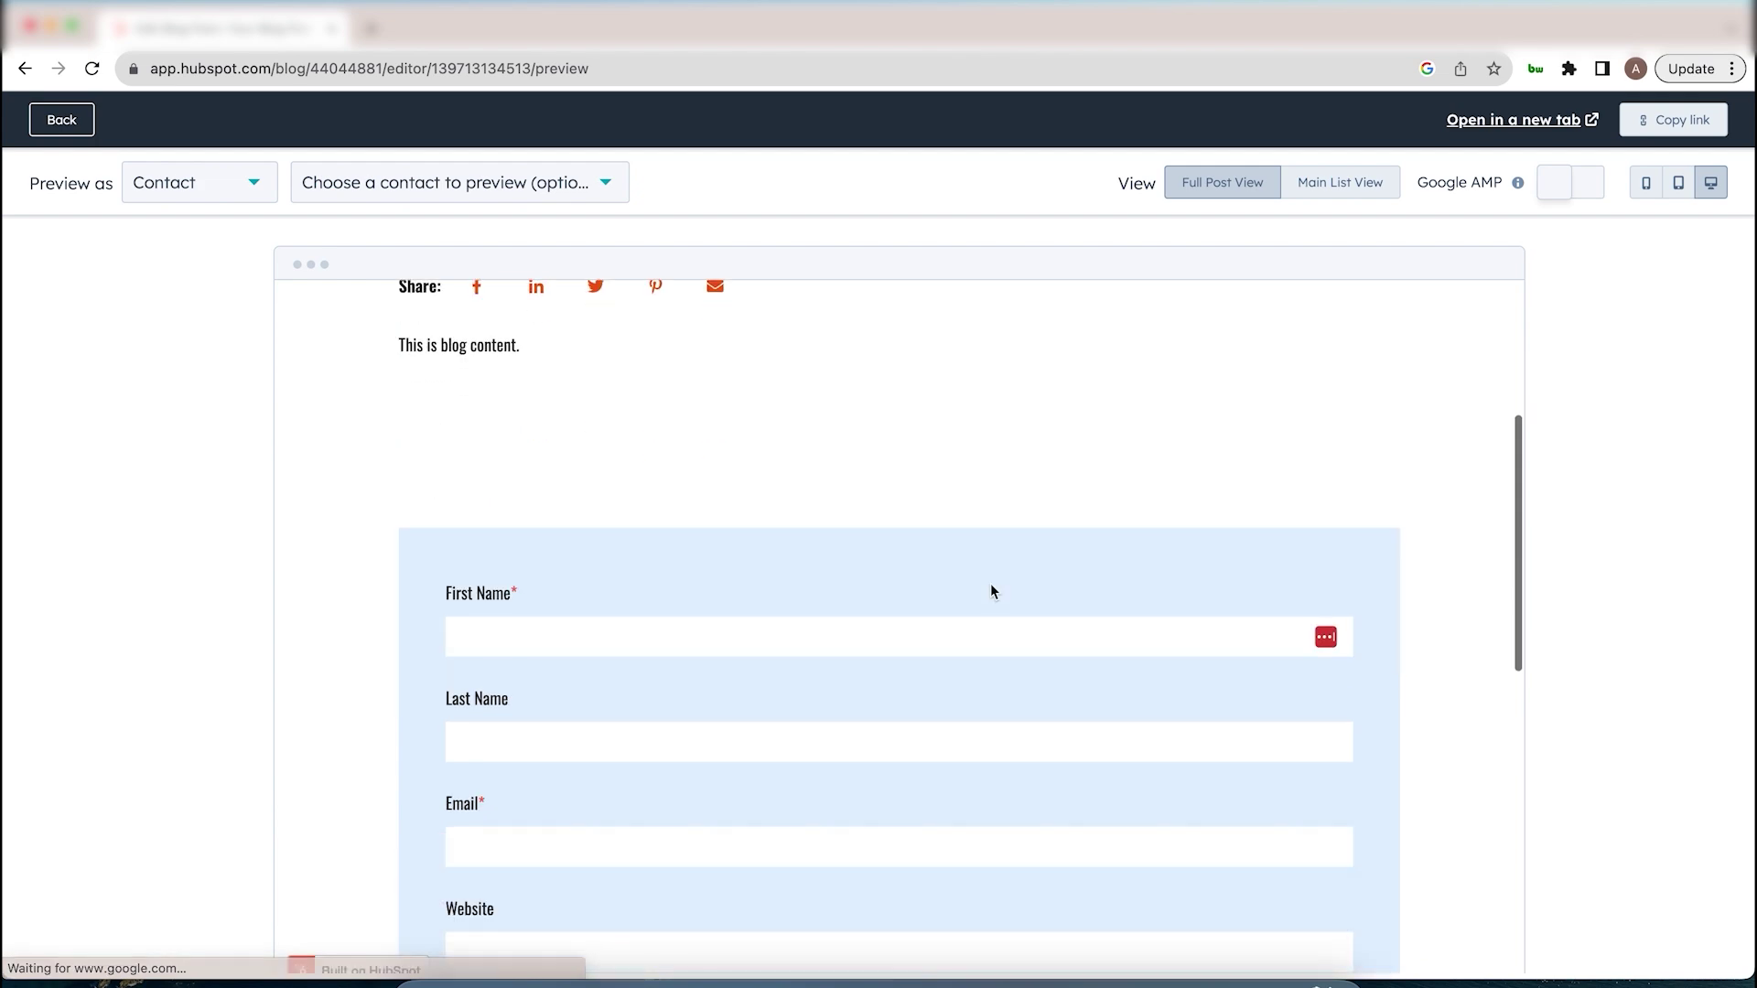
{"action": "scroll", "coordinate": [991, 591], "scroll_direction": "down", "scroll_amount": 1}
{"action": "scroll", "coordinate": [991, 591], "scroll_direction": "down", "scroll_amount": 1}
{"action": "scroll", "coordinate": [991, 591], "scroll_direction": "down", "scroll_amount": 3}
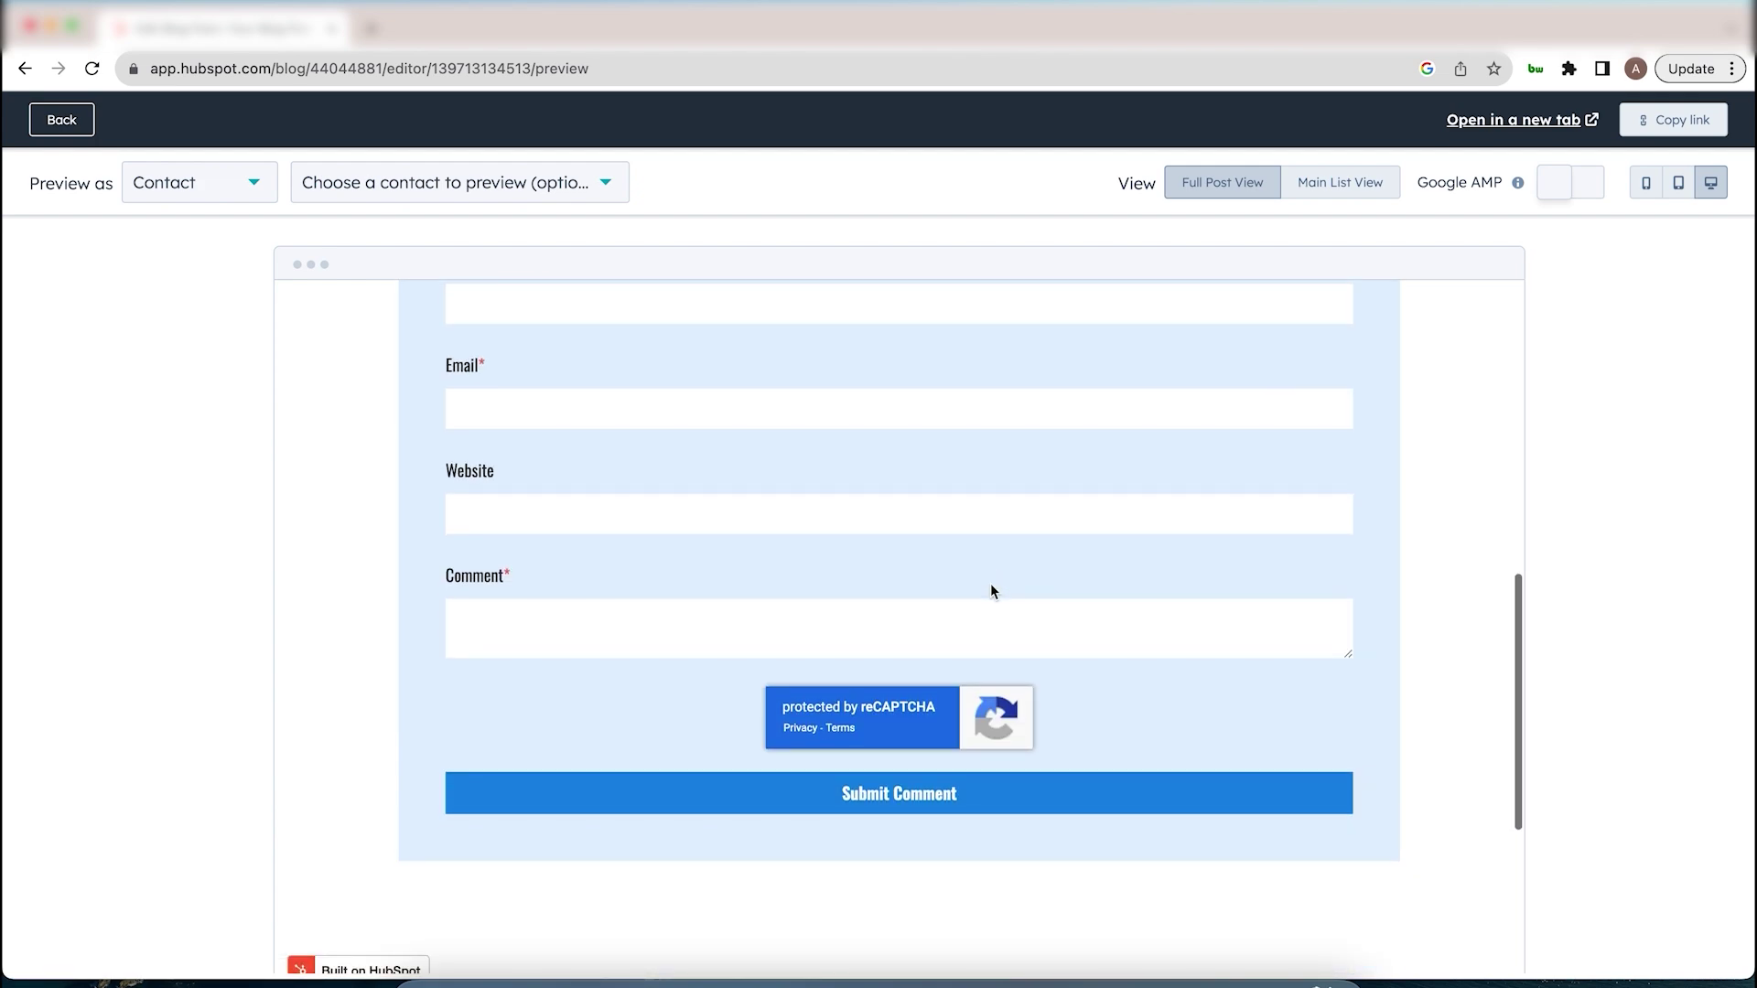
{"action": "scroll", "coordinate": [991, 591], "scroll_direction": "down", "scroll_amount": 2}
{"action": "scroll", "coordinate": [991, 591], "scroll_direction": "down", "scroll_amount": 3}
{"action": "scroll", "coordinate": [990, 591], "scroll_direction": "up", "scroll_amount": 15}
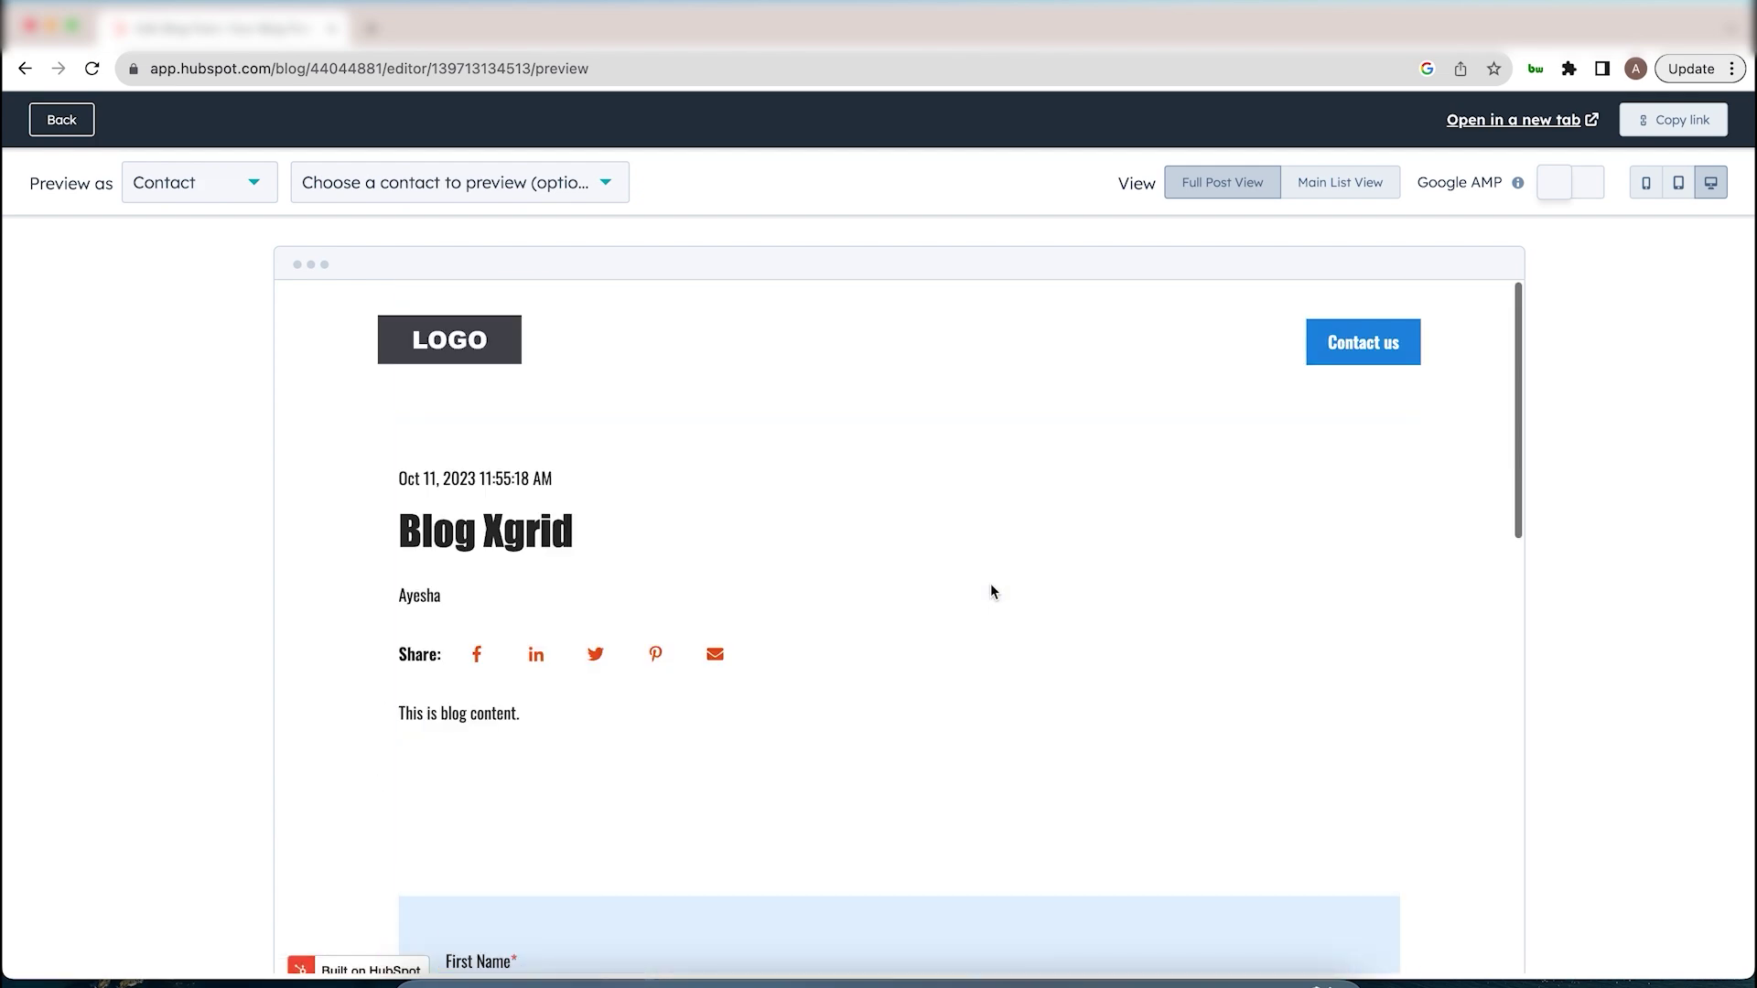
{"action": "left_click", "coordinate": [79, 129]}
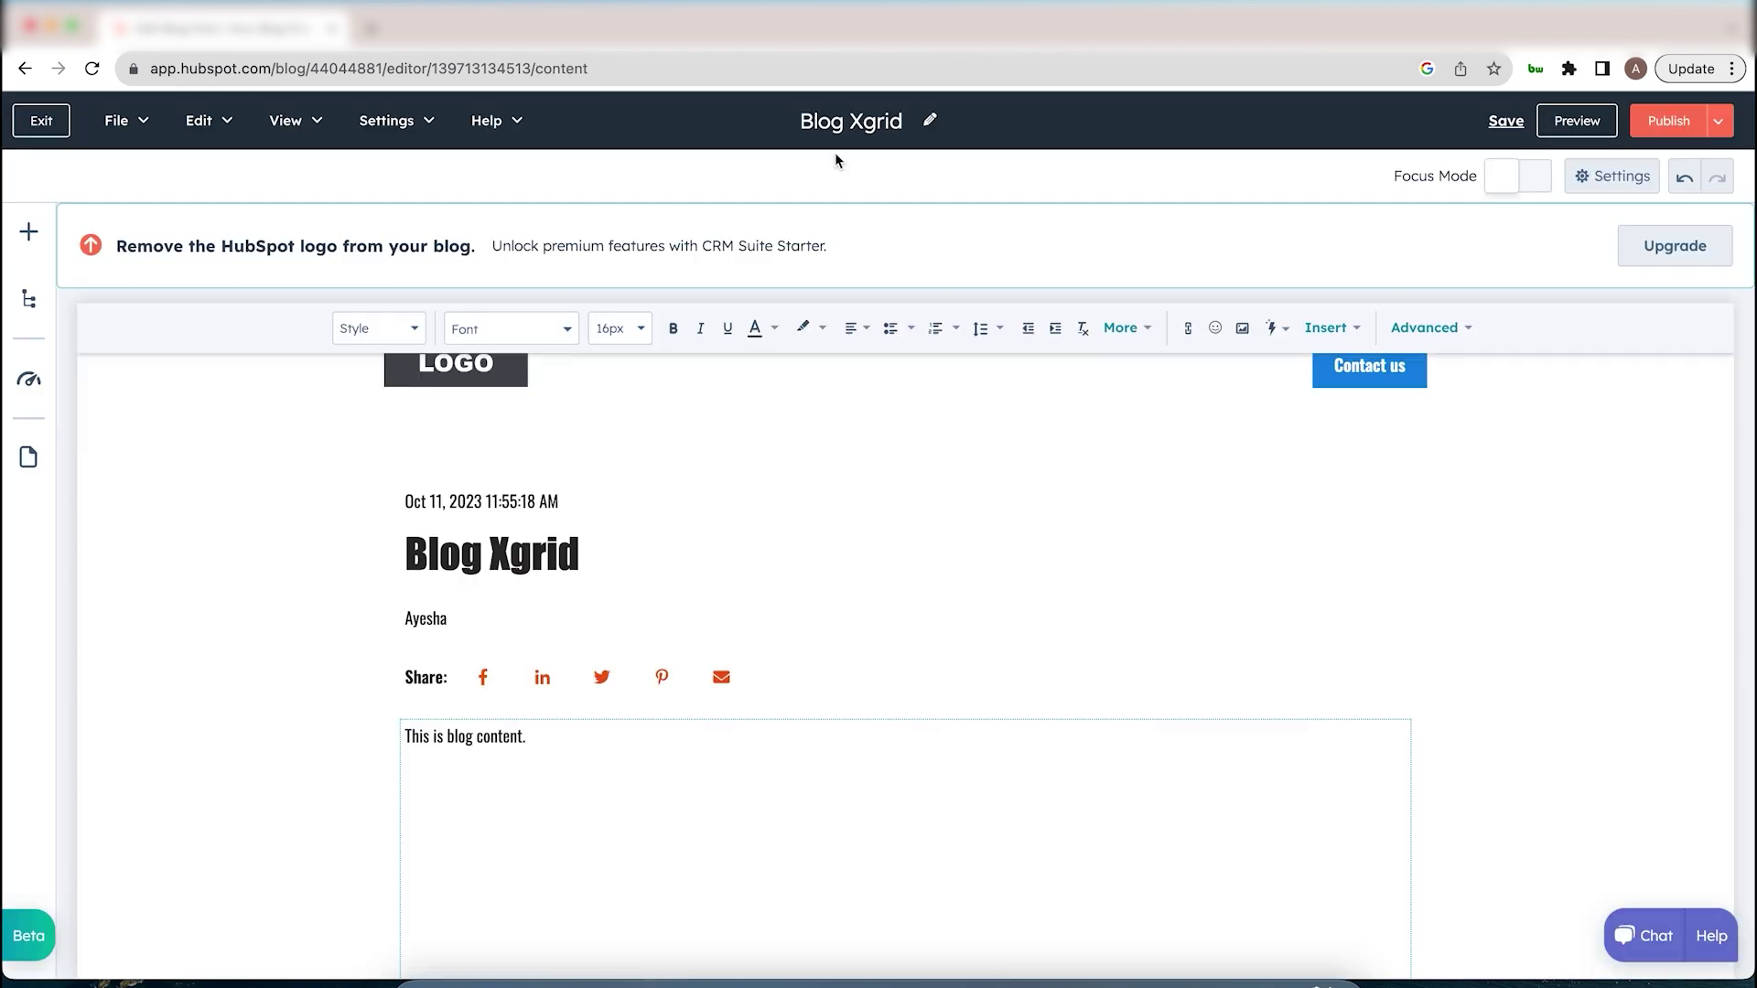